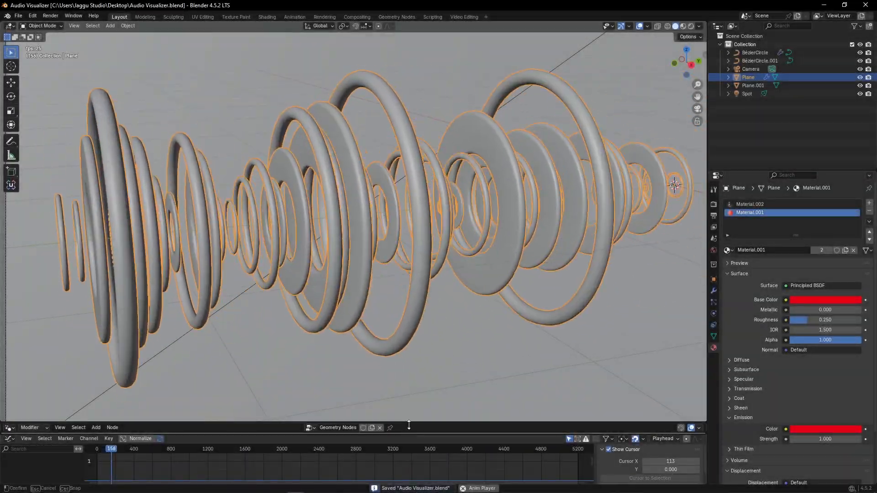
# - Enlarge the animation editor area and examine the playing audio visualizer rings from another angle
pyautogui.moveTo(409, 422); pyautogui.dragTo(408, 357)
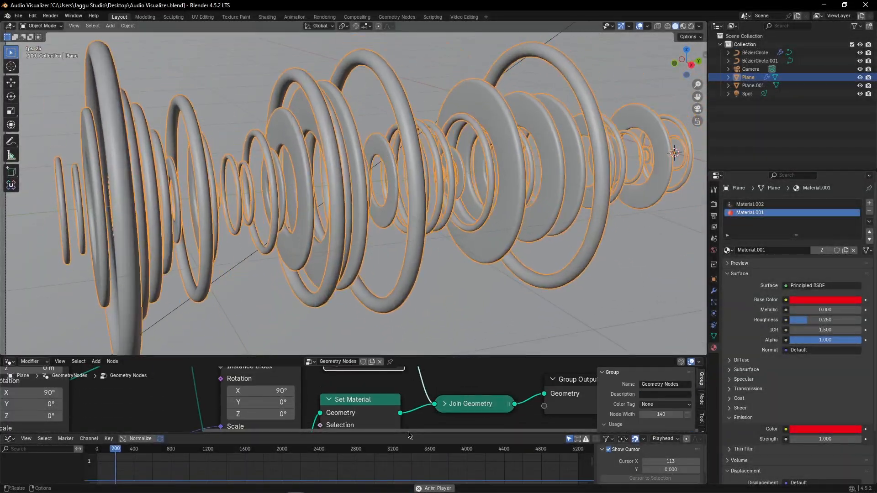
pyautogui.moveTo(409, 433); pyautogui.dragTo(428, 293)
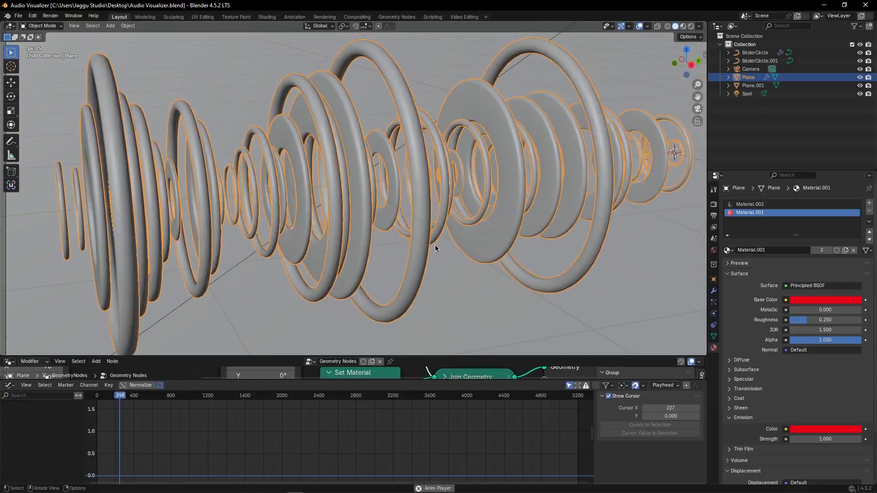
pyautogui.moveTo(414, 243); pyautogui.dragTo(458, 251, button='middle')
pyautogui.scroll(-3, 458, 250)
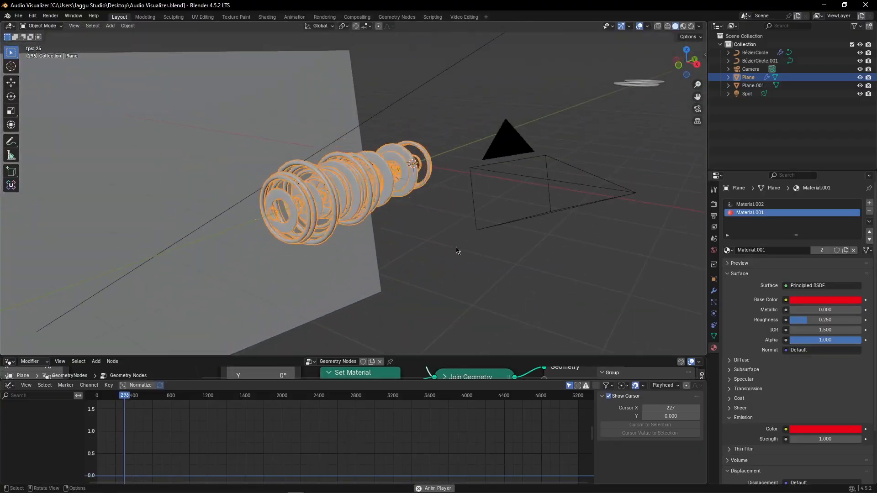
pyautogui.click(435, 268)
pyautogui.moveTo(358, 243); pyautogui.dragTo(338, 253, button='middle')
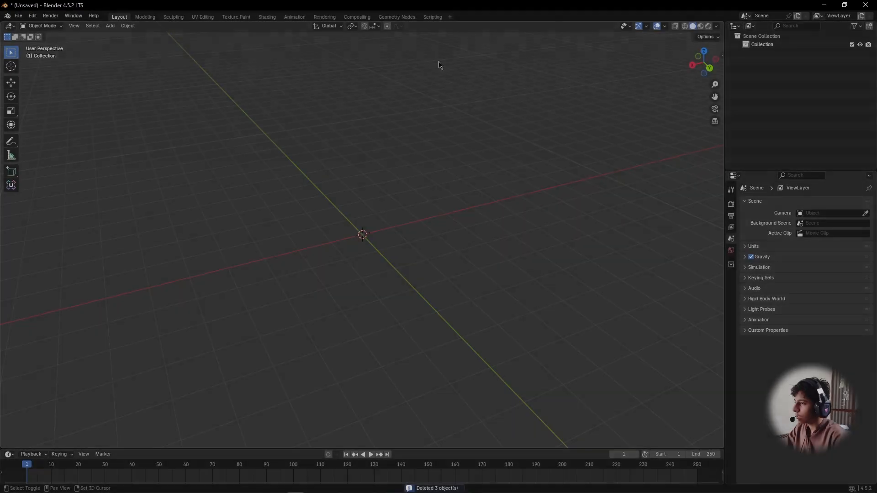
# - Add a Bézier circle at the origin and set its preview and render resolution to 64
pyautogui.hotkey('shift', 'a')
pyautogui.moveTo(396, 82)
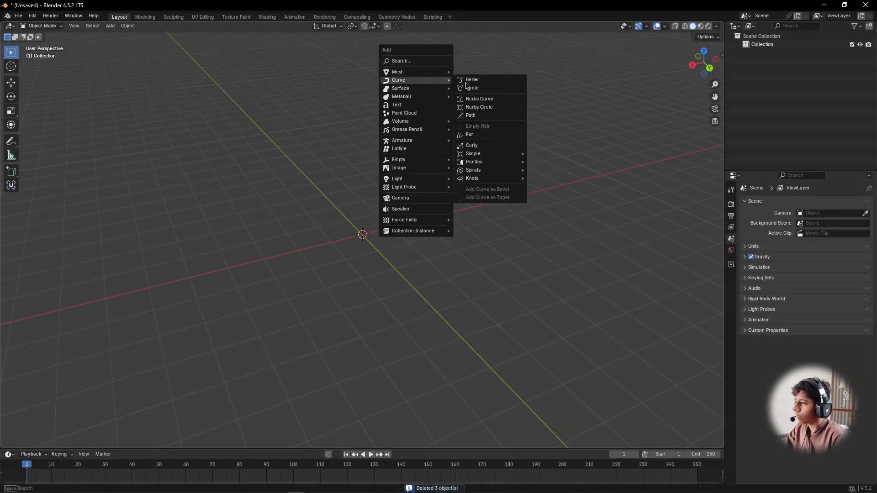
pyautogui.click(486, 90)
pyautogui.click(731, 325)
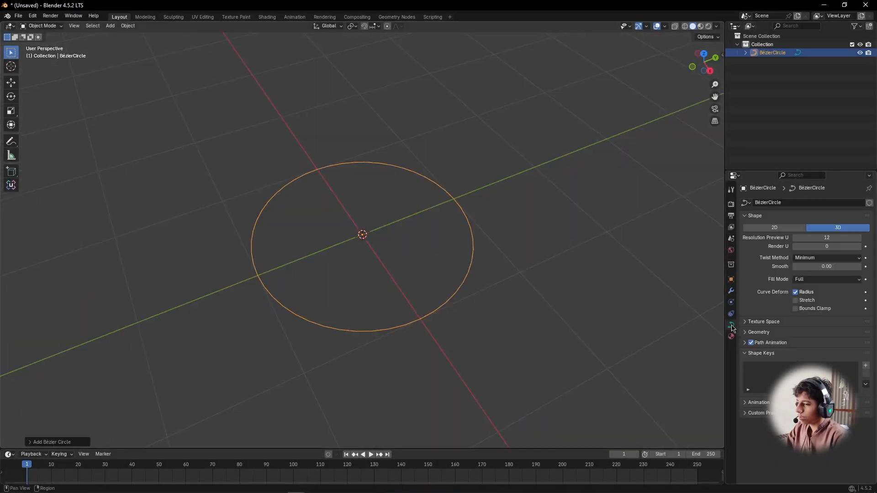
pyautogui.moveTo(575, 295); pyautogui.dragTo(604, 330, button='middle')
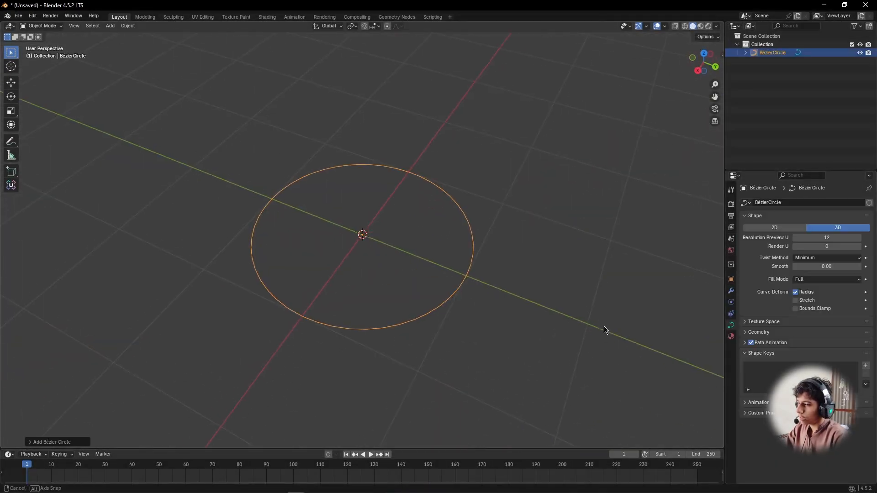
pyautogui.click(800, 239)
pyautogui.moveTo(822, 238); pyautogui.dragTo(822, 238)
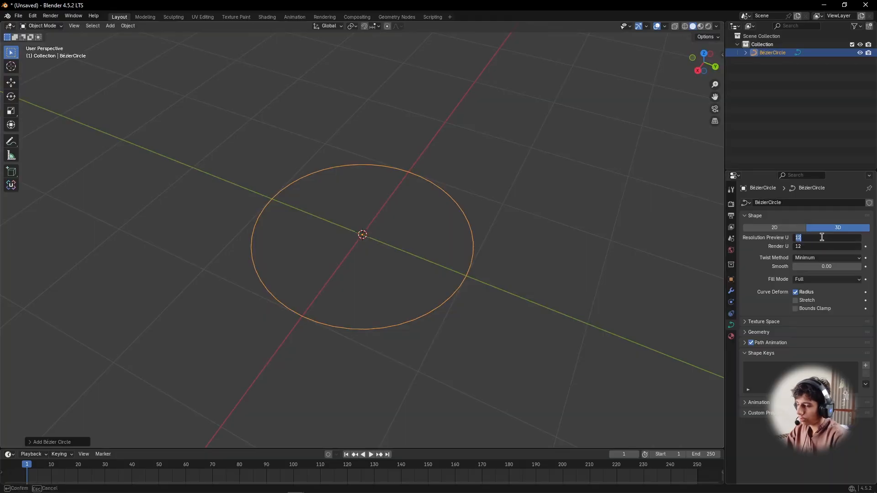
pyautogui.press('Return')
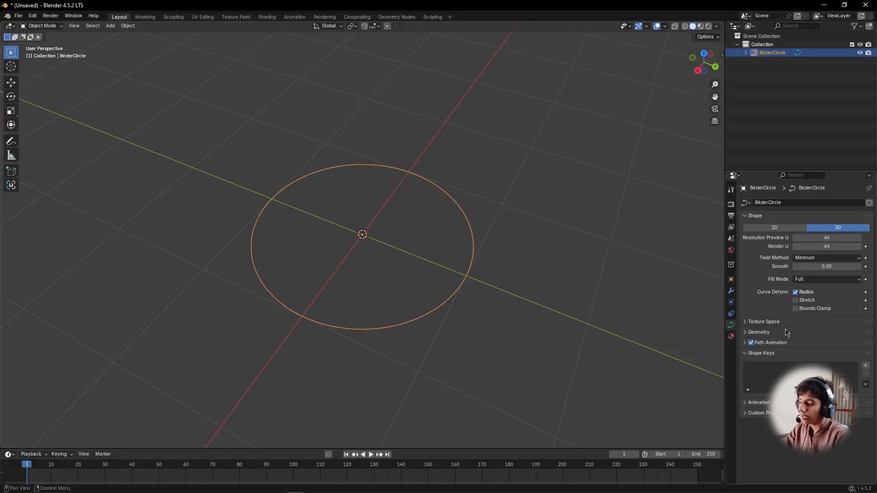
# - Give the Bézier circle's curve geometry an extrude of 0.04 m
pyautogui.click(758, 333)
pyautogui.scroll(-2, 784, 357)
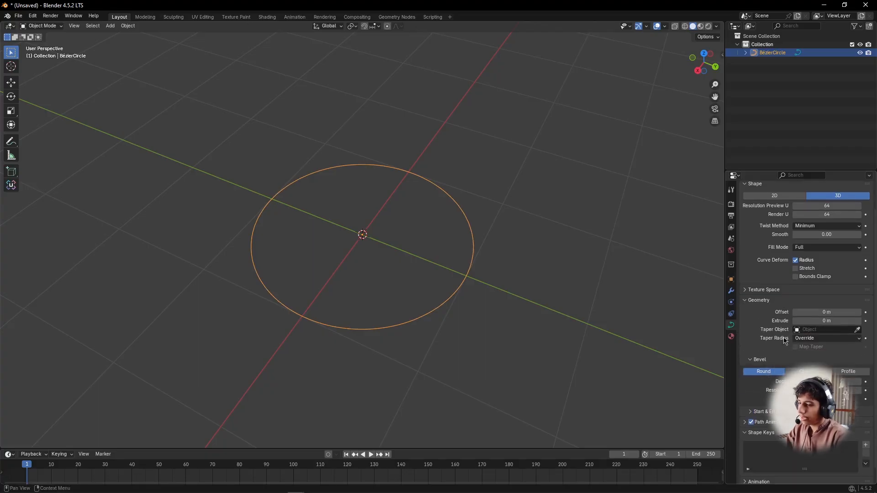
pyautogui.click(828, 321)
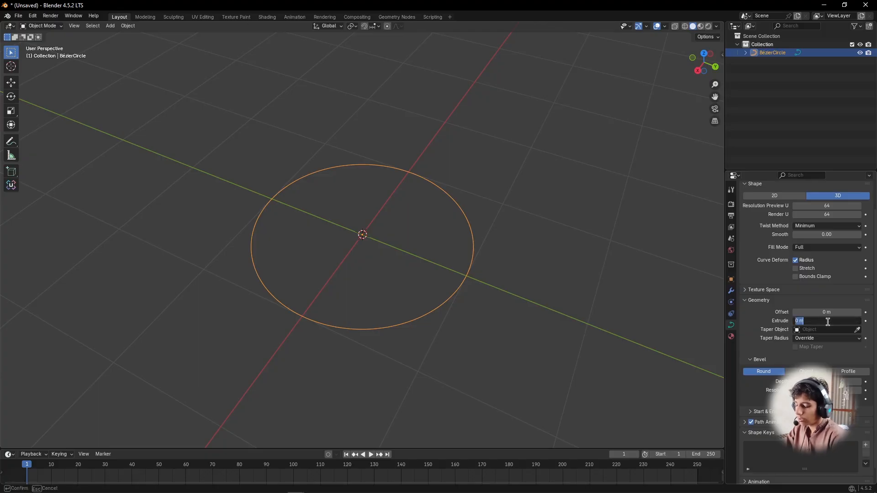
pyautogui.write('0.04')
pyautogui.press('Return')
pyautogui.moveTo(478, 254); pyautogui.dragTo(710, 270, button='middle')
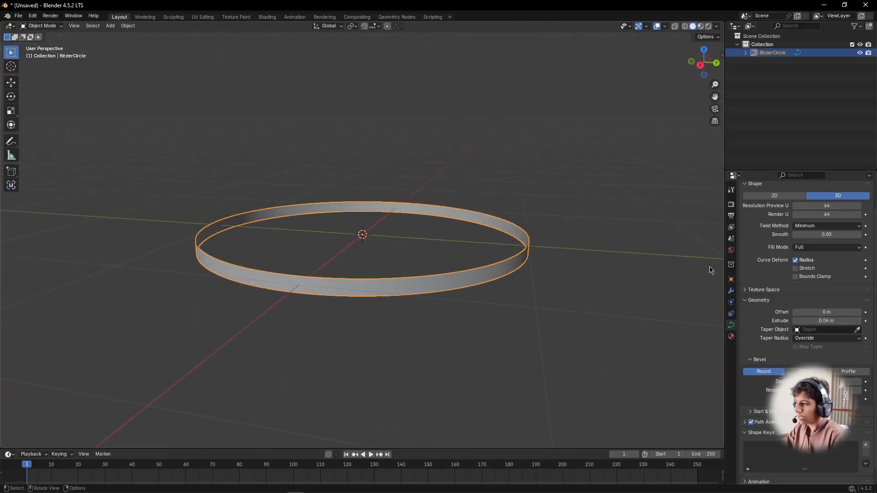
# - Add a Solidify modifier to the extruded circle and increase its thickness to 0.46 m
pyautogui.click(732, 292)
pyautogui.moveTo(650, 288); pyautogui.dragTo(618, 300, button='middle')
pyautogui.click(785, 203)
pyautogui.click(786, 202)
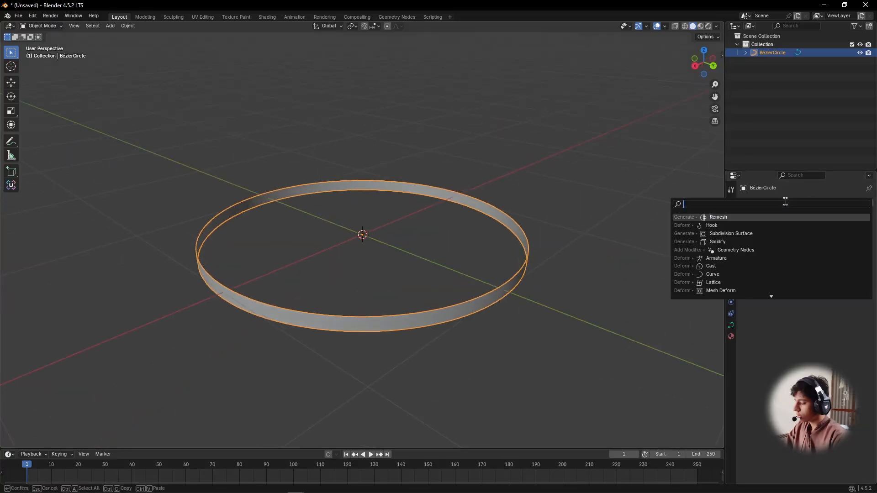
pyautogui.write('solid')
pyautogui.press('Return')
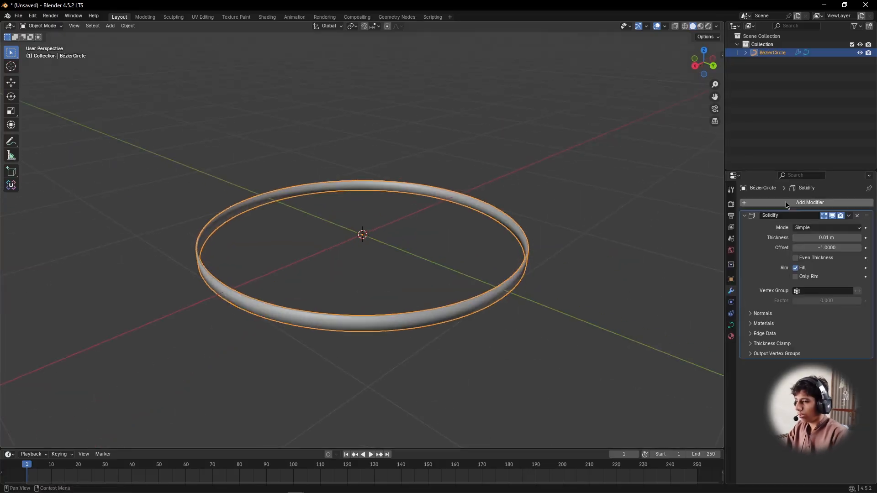
pyautogui.moveTo(826, 237); pyautogui.dragTo(861, 238)
pyautogui.moveTo(452, 288); pyautogui.dragTo(553, 319, button='middle')
# - Add a Bevel modifier to the flat ring and set it to 5 segments
pyautogui.click(820, 202)
pyautogui.write('be')
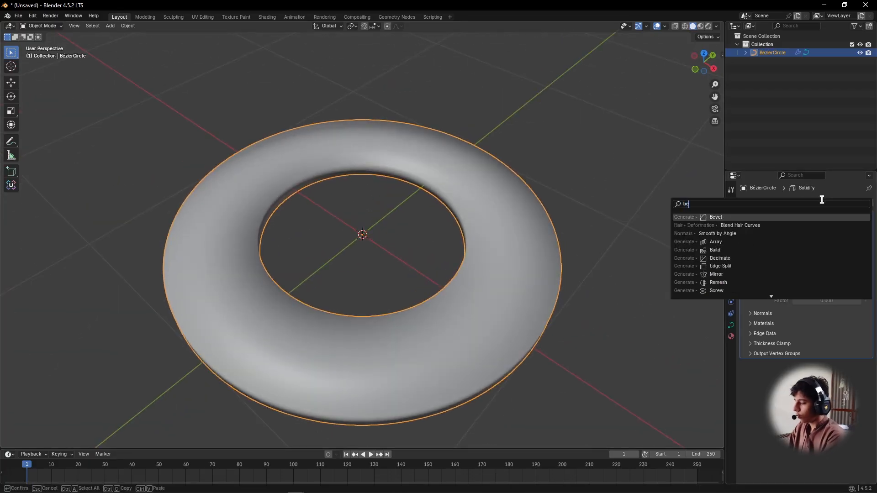
pyautogui.write('vel')
pyautogui.press('Return')
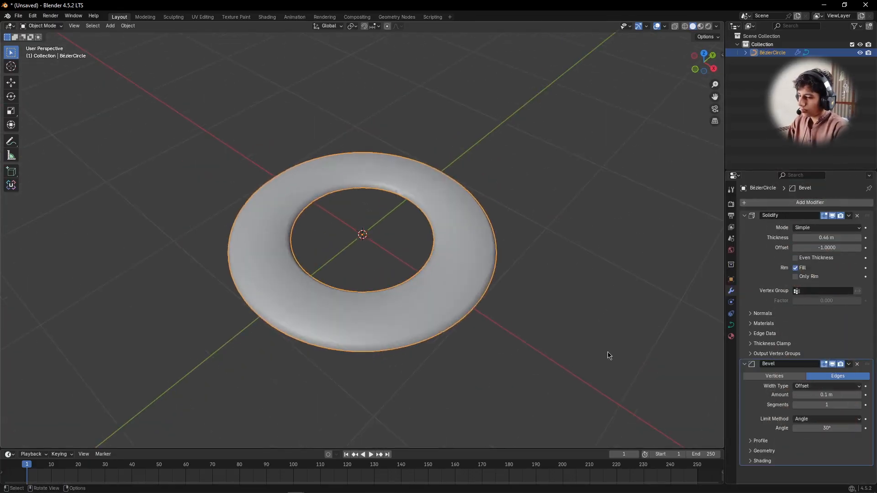
pyautogui.scroll(1, 607, 355)
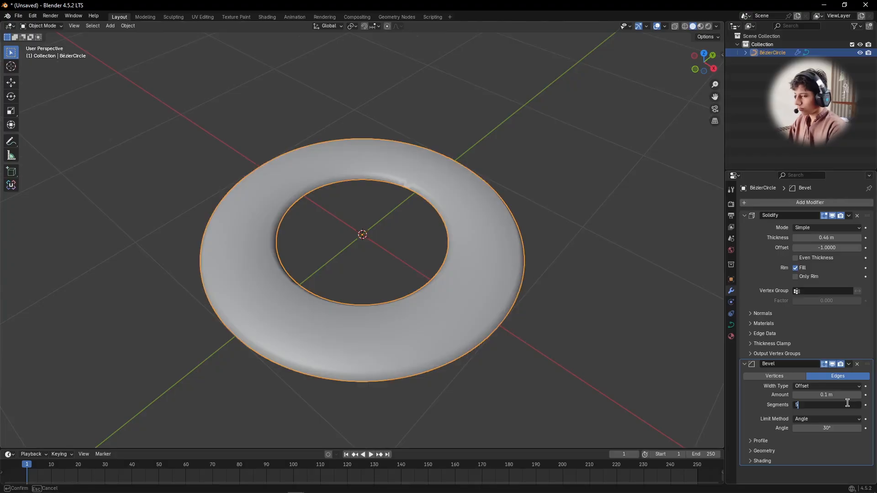
pyautogui.press('Return')
pyautogui.scroll(1, 560, 312)
# - Set the flat ring's Bevel modifier amount to 0.04 m
pyautogui.moveTo(560, 312); pyautogui.dragTo(560, 294, button='middle')
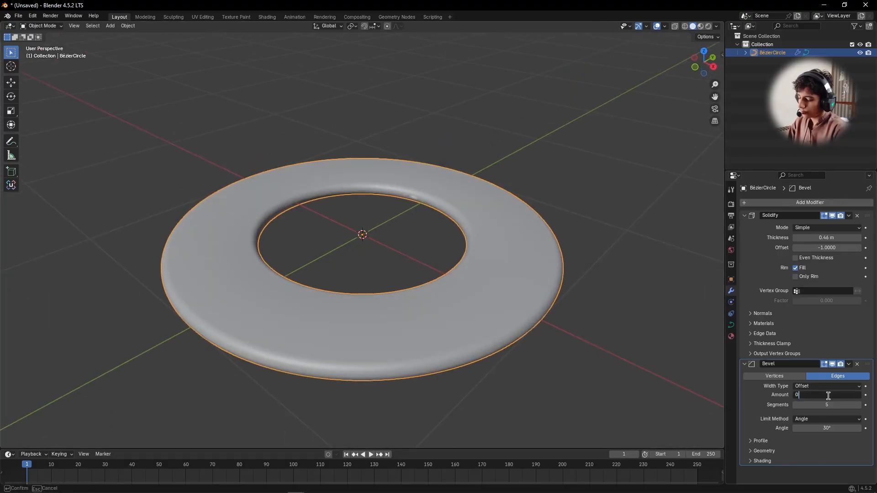
pyautogui.scroll(2, 443, 286)
pyautogui.moveTo(451, 346); pyautogui.dragTo(455, 326, button='middle')
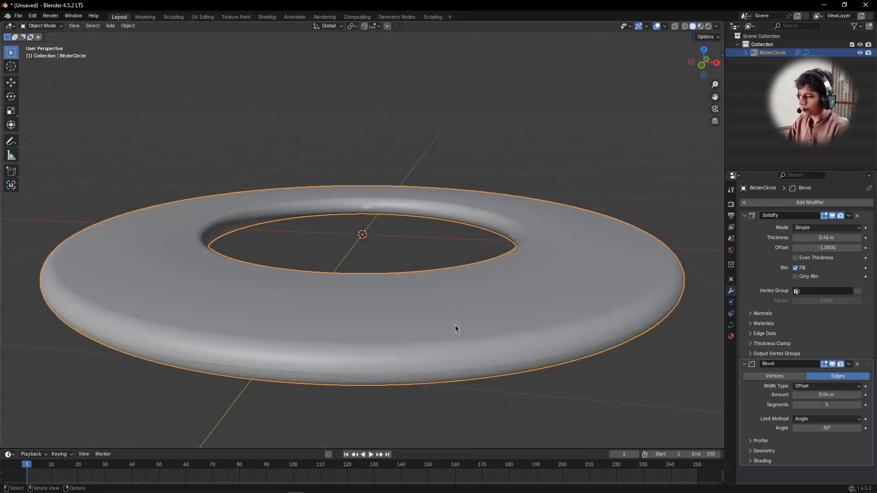
pyautogui.scroll(-1, 519, 298)
pyautogui.moveTo(520, 298); pyautogui.dragTo(557, 303, button='middle')
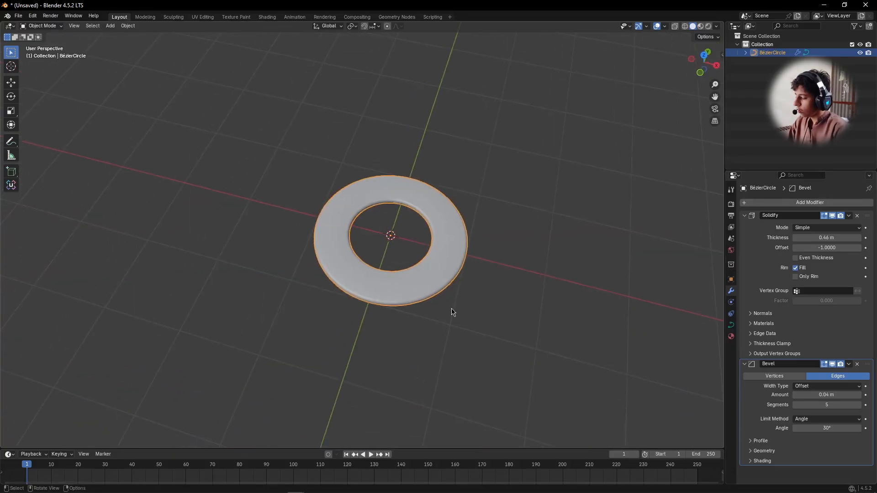
# - Move the flat ring along the positive Y axis, well away from the origin
pyautogui.scroll(-2, 452, 312)
pyautogui.moveTo(452, 313); pyautogui.dragTo(566, 278, button='middle')
pyautogui.press('g')
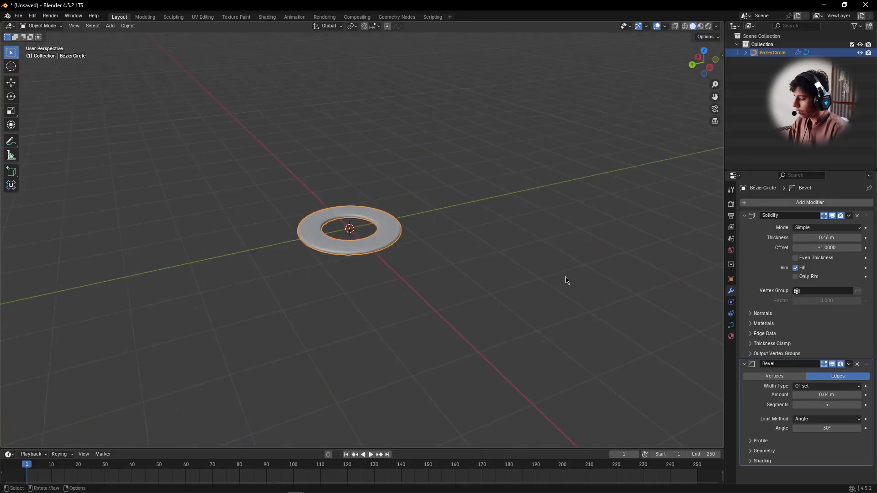
pyautogui.press('y')
pyautogui.click(246, 327)
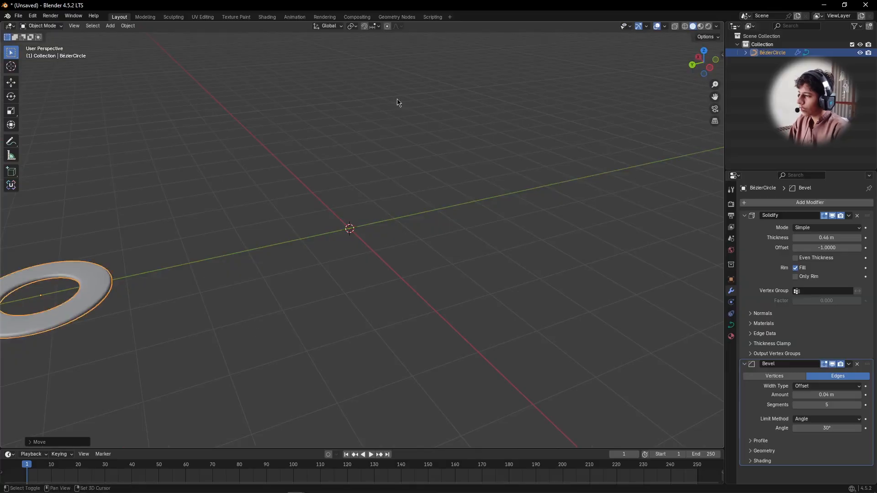
# - Add a second Bézier circle at the origin and set its preview and render resolution to 64
pyautogui.hotkey('shift', 'a')
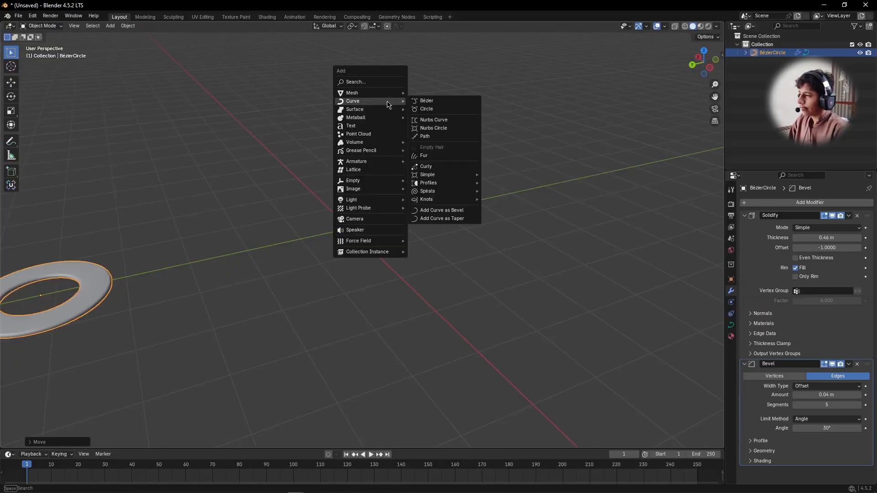
pyautogui.click(444, 110)
pyautogui.scroll(1, 462, 190)
pyautogui.keyDown('shift'); pyautogui.moveTo(443, 151); pyautogui.dragTo(462, 227, button='middle'); pyautogui.keyUp('shift')
pyautogui.scroll(2, 452, 184)
pyautogui.click(730, 325)
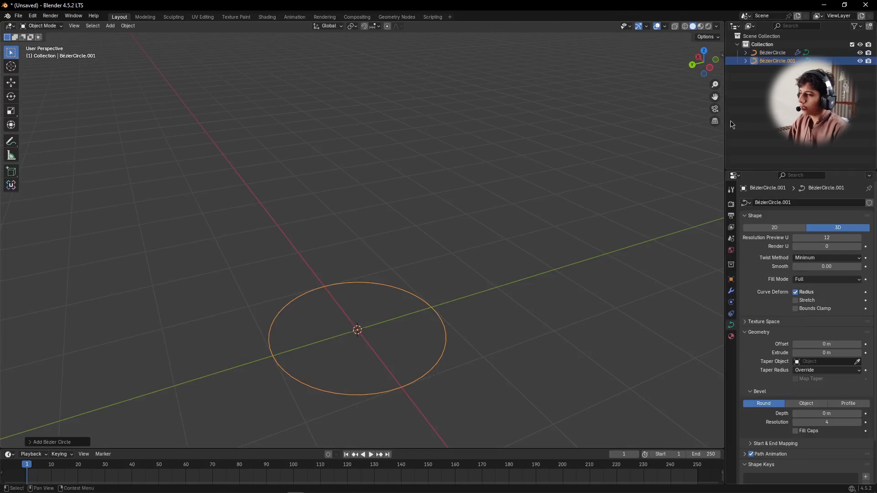
pyautogui.moveTo(718, 128); pyautogui.dragTo(701, 129)
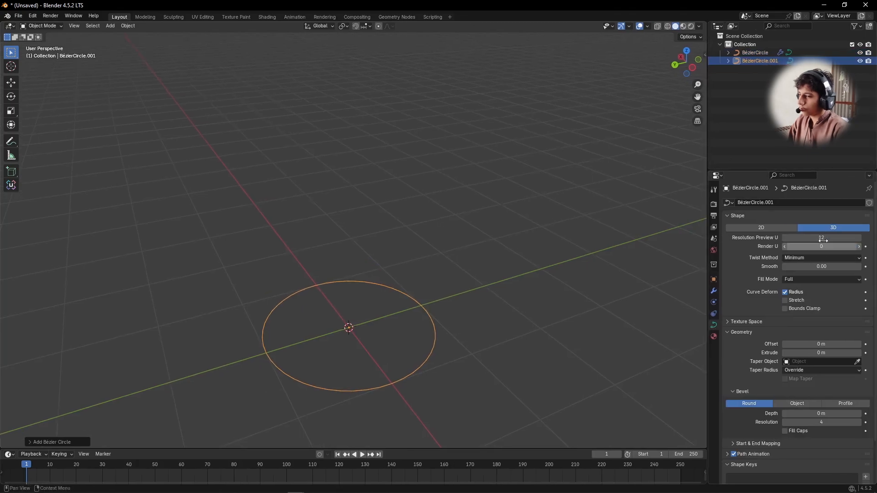
pyautogui.click(823, 239)
pyautogui.write('64')
pyautogui.press('Return')
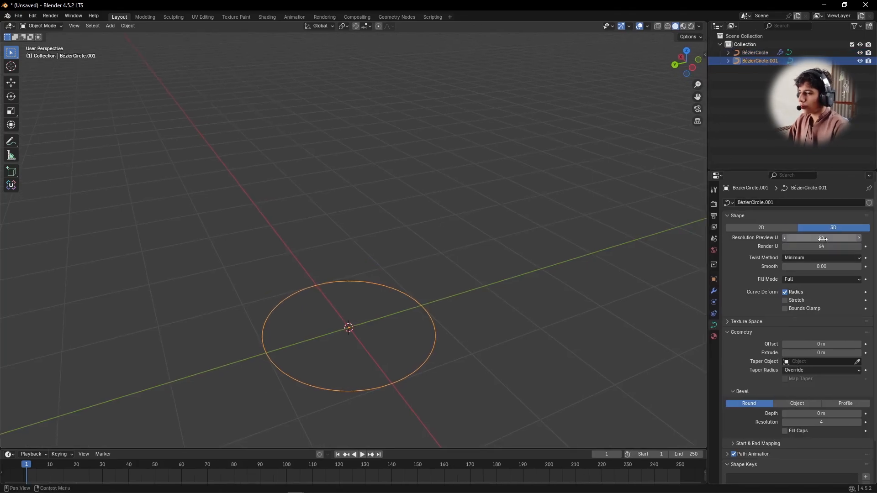
# - Thicken the second circle into a round tube by setting its bevel depth to 0.063 m
pyautogui.scroll(-3, 799, 280)
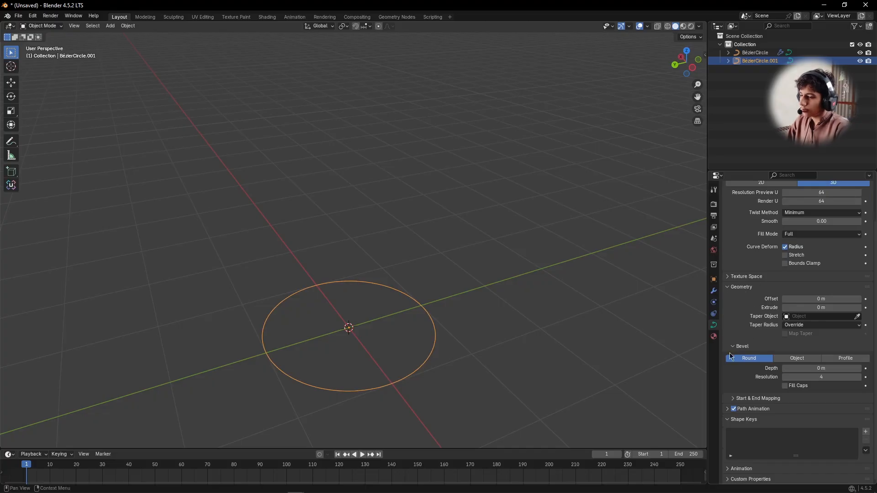
pyautogui.moveTo(821, 368)
pyautogui.mouseDown()
pyautogui.moveTo(840, 368)
pyautogui.moveTo(830, 369)
pyautogui.mouseUp()
pyautogui.scroll(5, 596, 317)
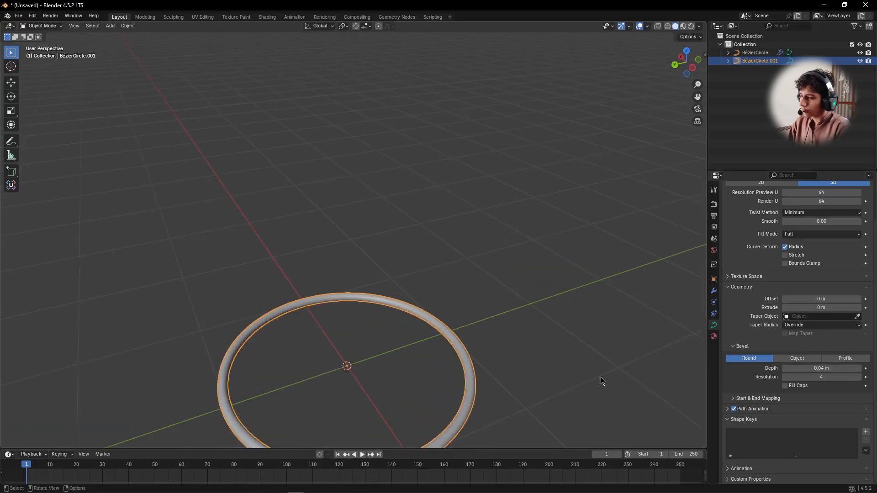
pyautogui.scroll(-4, 596, 317)
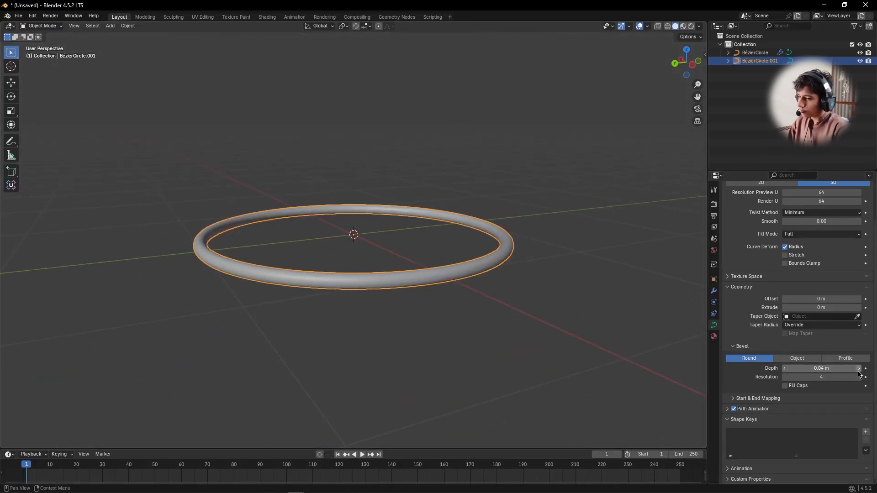
pyautogui.moveTo(859, 374); pyautogui.dragTo(814, 368)
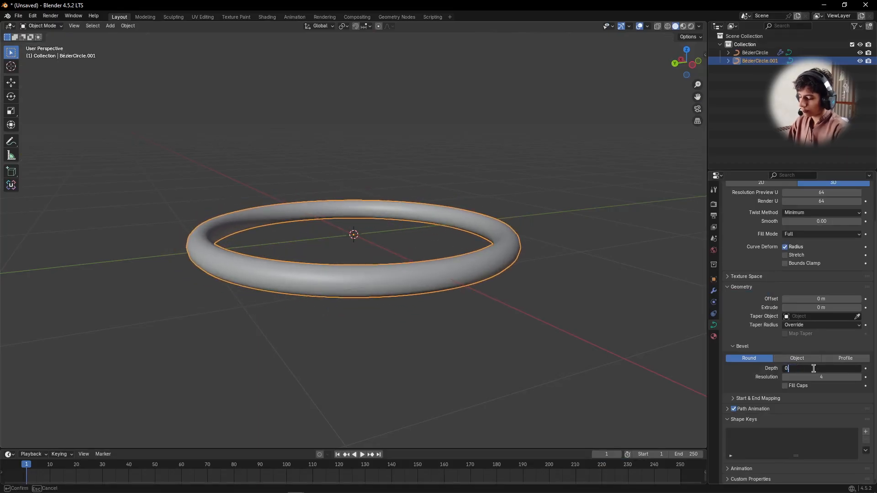
pyautogui.click(814, 368)
pyautogui.write('0.063')
pyautogui.press('Return')
pyautogui.scroll(2, 617, 281)
pyautogui.keyDown('alt'); pyautogui.moveTo(555, 256); pyautogui.dragTo(514, 293); pyautogui.keyUp('alt')
pyautogui.scroll(-1, 541, 265)
pyautogui.scroll(3, 759, 283)
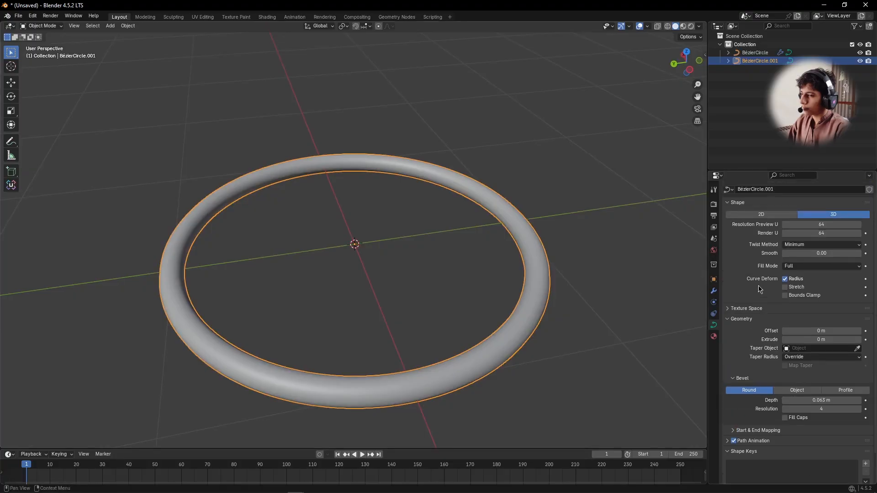
pyautogui.scroll(-2, 756, 279)
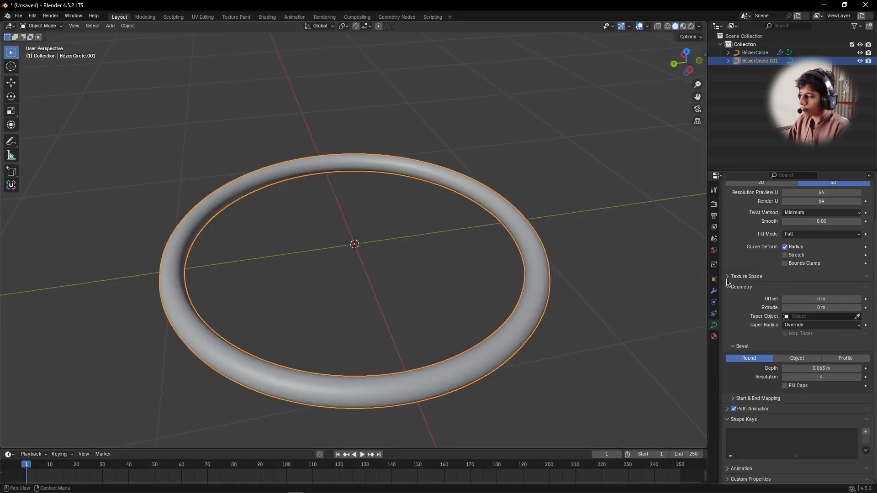
# - Move the thin tube ring along the Y axis to sit beside the flat ring, and select both rings
pyautogui.scroll(-5, 582, 272)
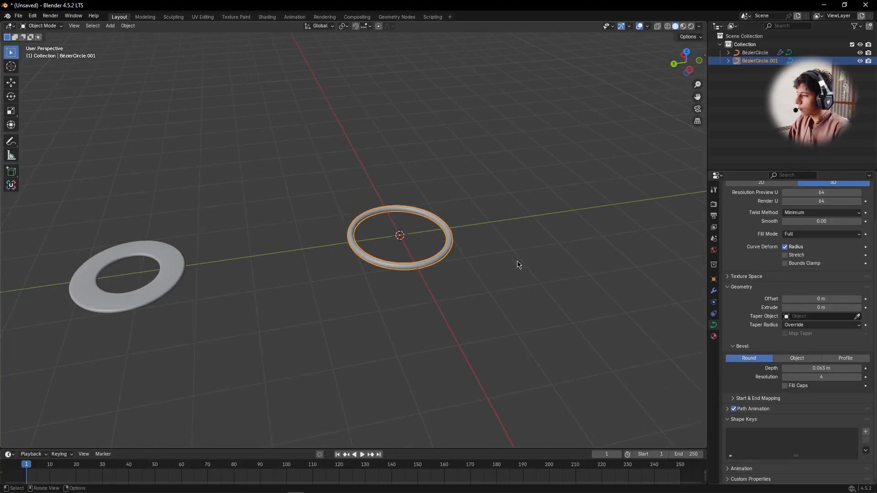
pyautogui.press('g')
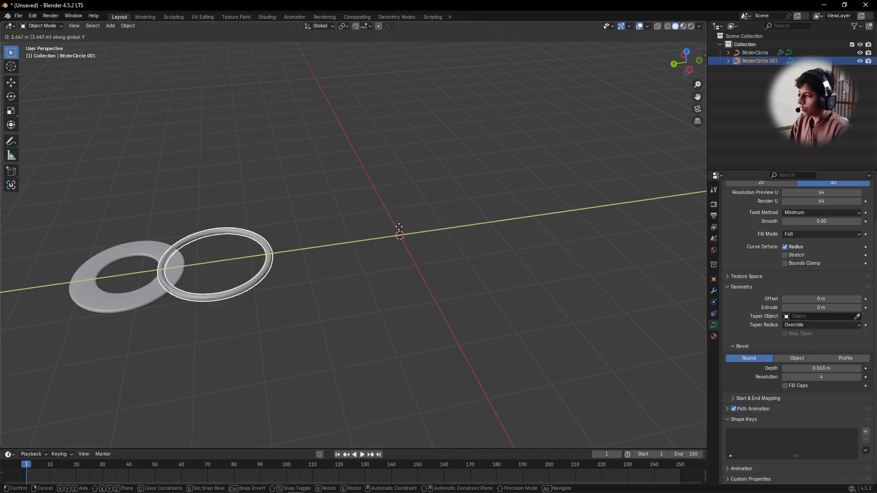
pyautogui.click(433, 234)
pyautogui.keyDown('shift'); pyautogui.click(179, 260); pyautogui.keyUp('shift')
pyautogui.scroll(-4, 399, 281)
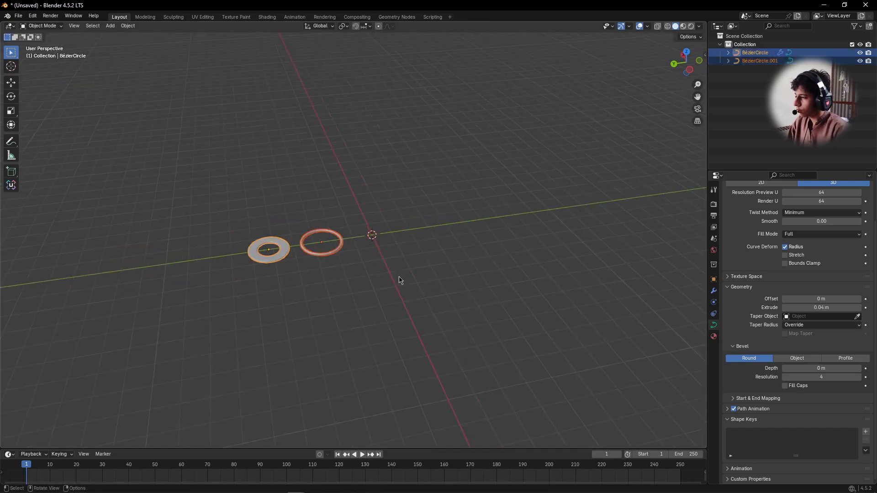
# - Move both rings much farther along the positive Y axis, clear of the origin, and deselect them
pyautogui.press('g')
pyautogui.press('y')
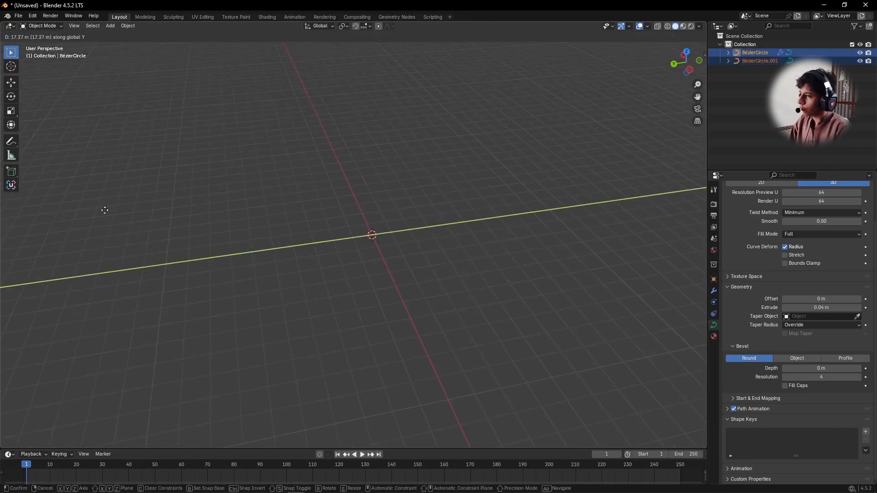
pyautogui.click(71, 209)
pyautogui.click(410, 210)
# - Add a plane mesh at the origin
pyautogui.scroll(4, 452, 287)
pyautogui.moveTo(454, 290); pyautogui.dragTo(362, 115, button='middle')
pyautogui.hotkey('shift', 'a')
pyautogui.moveTo(361, 113)
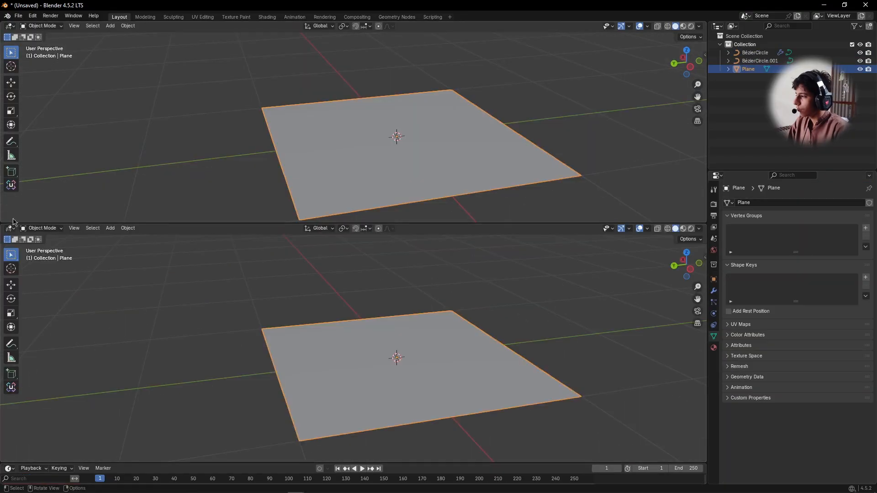
# - Split the viewport horizontally, turn the lower area into a Geometry Node Editor and enlarge it
pyautogui.click(9, 228)
pyautogui.click(27, 284)
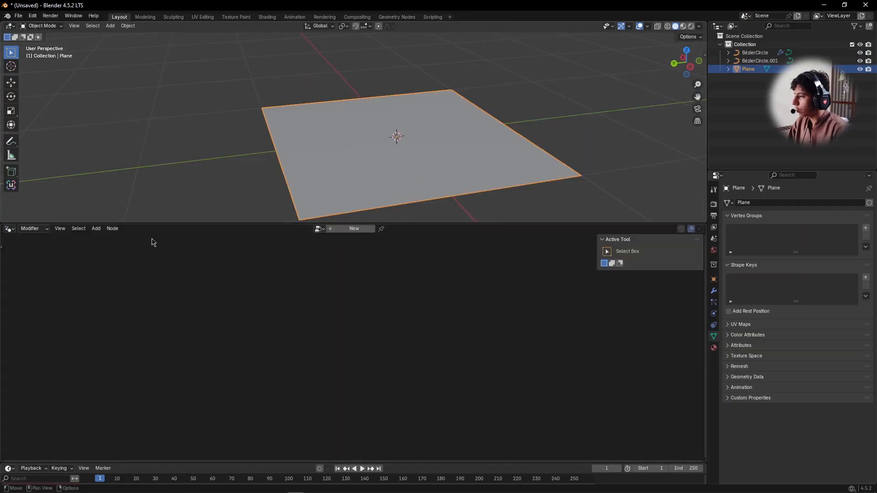
pyautogui.moveTo(176, 223); pyautogui.dragTo(274, 154)
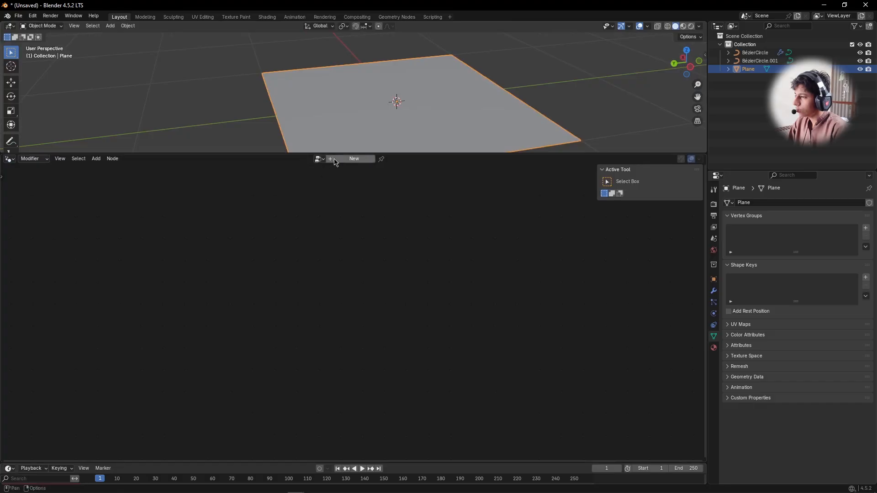
# - Create a new geometry node tree on the plane
pyautogui.click(349, 159)
pyautogui.moveTo(459, 153); pyautogui.dragTo(459, 153)
pyautogui.scroll(4, 452, 251)
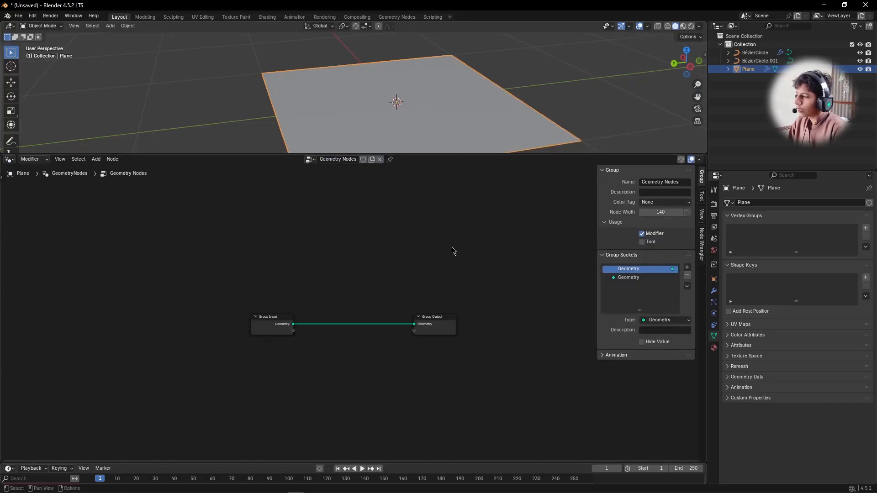
pyautogui.moveTo(345, 325); pyautogui.dragTo(353, 276, button='middle')
pyautogui.scroll(5, 352, 276)
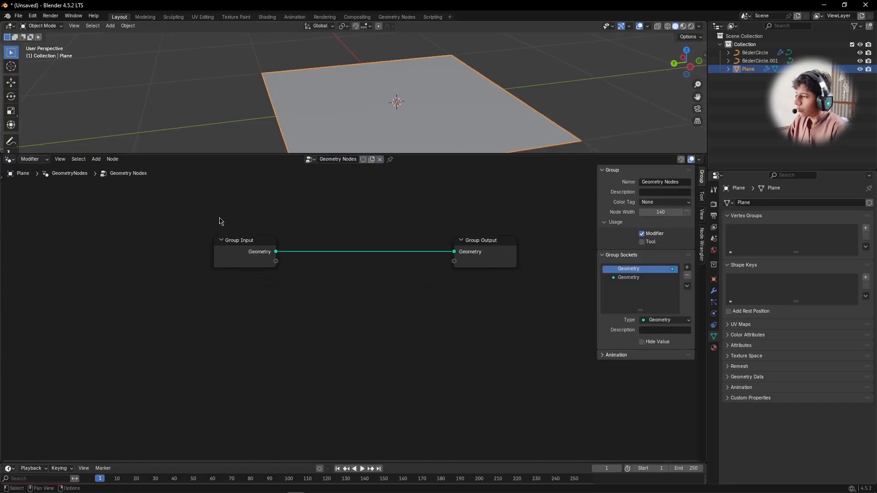
# - Delete the Group Input node and add a Mesh Line node in its place
pyautogui.click(215, 255)
pyautogui.press('x')
pyautogui.hotkey('shift', 'a')
pyautogui.moveTo(355, 217)
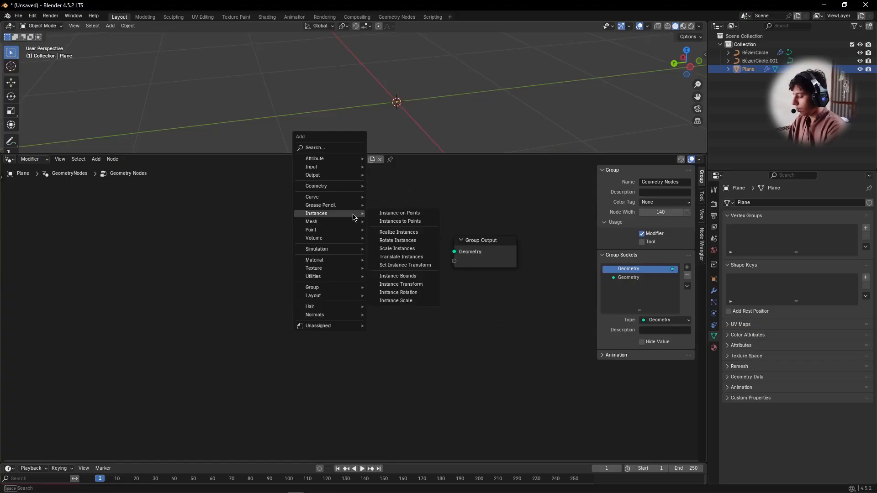
pyautogui.write('mes')
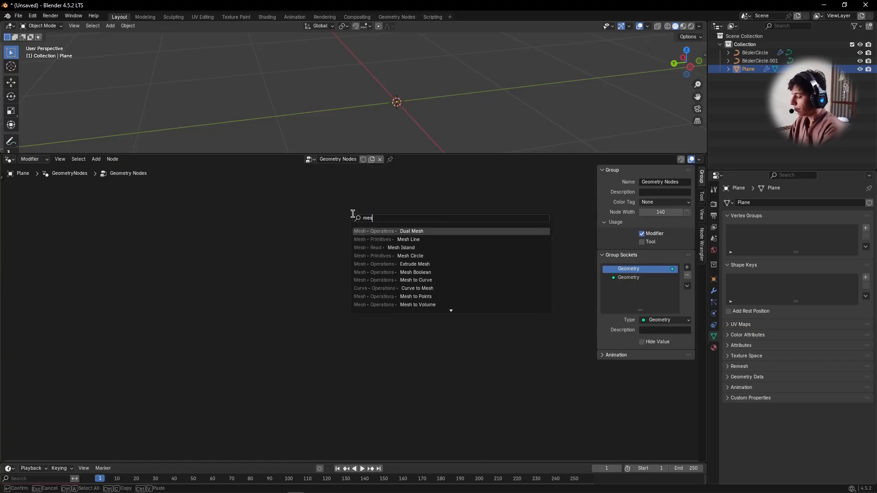
pyautogui.write('h li')
pyautogui.press('Return')
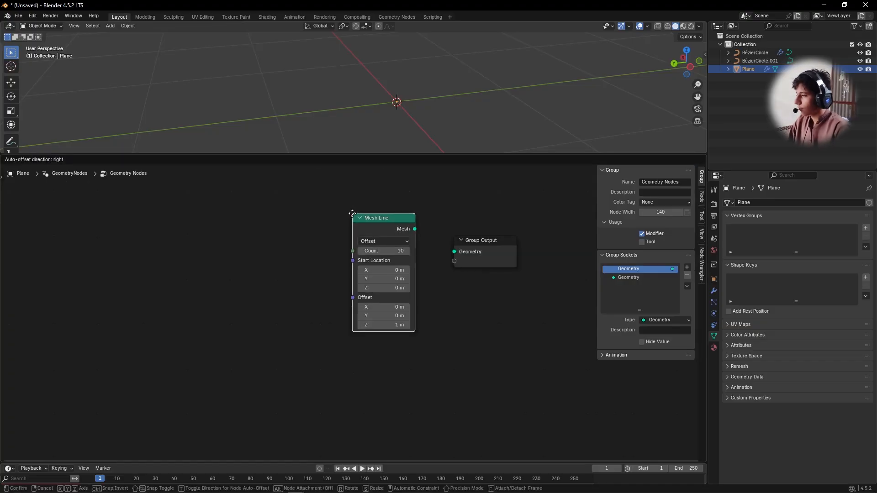
pyautogui.click(290, 198)
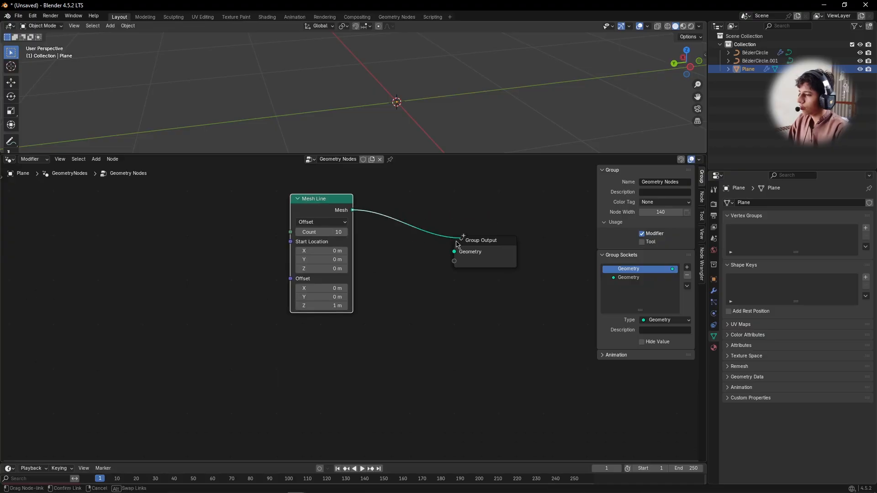
# - Link the Mesh Line's Mesh output to the Group Output and set the line's count to 50
pyautogui.scroll(2, 366, 252)
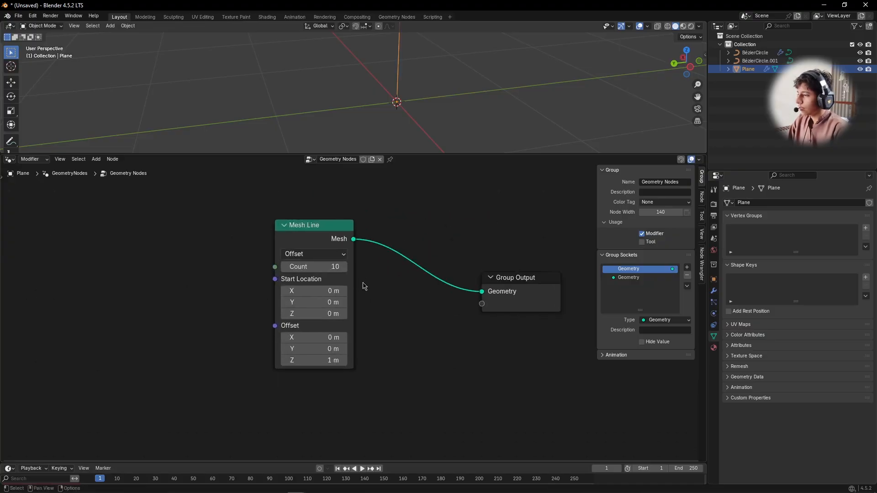
pyautogui.click(319, 266)
pyautogui.press('Return')
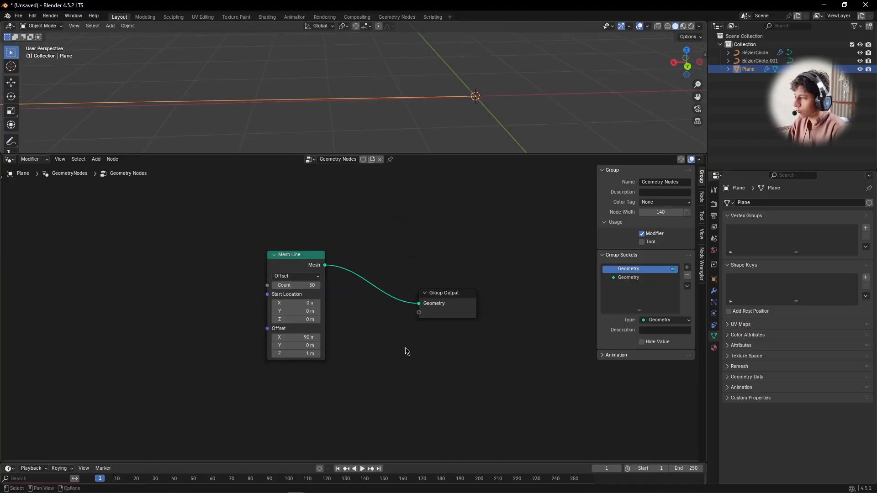
# - Insert a Transform Geometry node between the Mesh Line and the Group Output
pyautogui.hotkey('shift', 'a')
pyautogui.moveTo(421, 199)
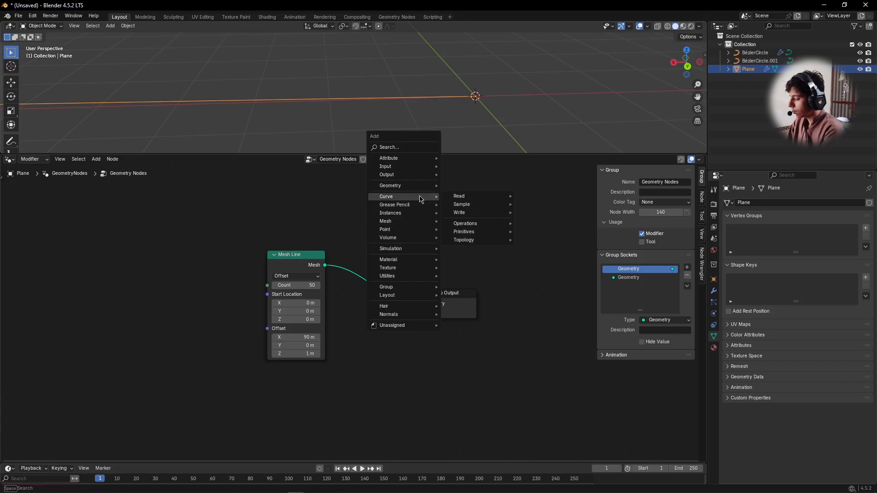
pyautogui.write('trans')
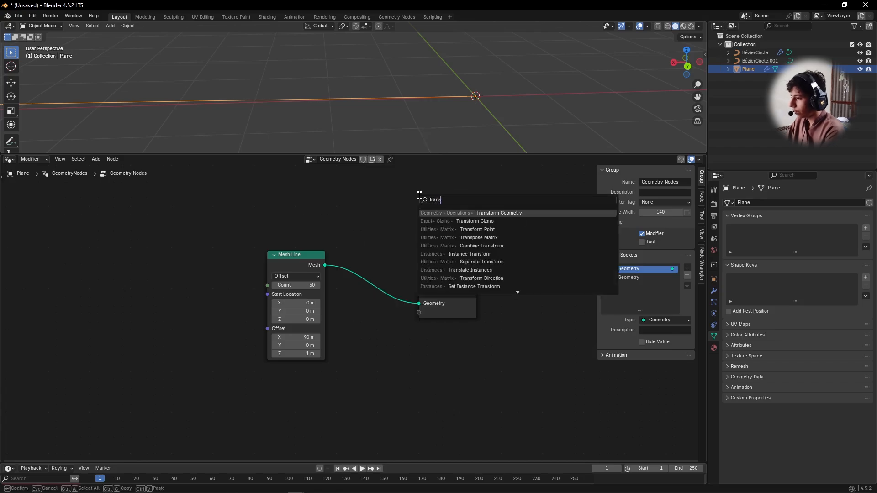
pyautogui.press('Return')
pyautogui.click(342, 235)
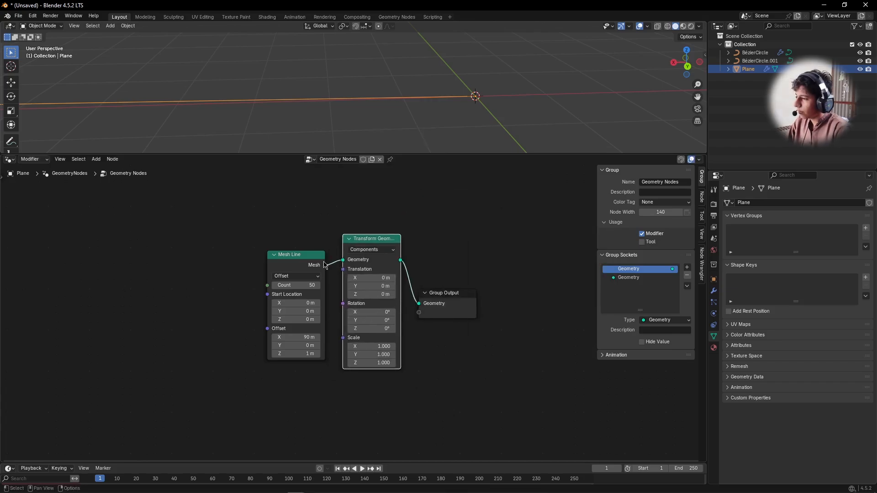
# - Set the Transform Geometry node's X rotation to 90° so the line lies along the Y axis
pyautogui.scroll(6, 343, 316)
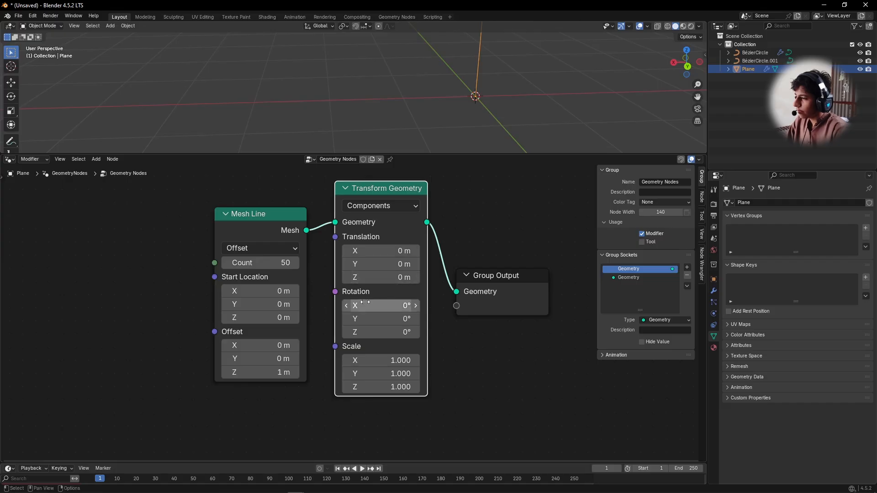
pyautogui.click(375, 306)
pyautogui.write('90')
pyautogui.press('Return')
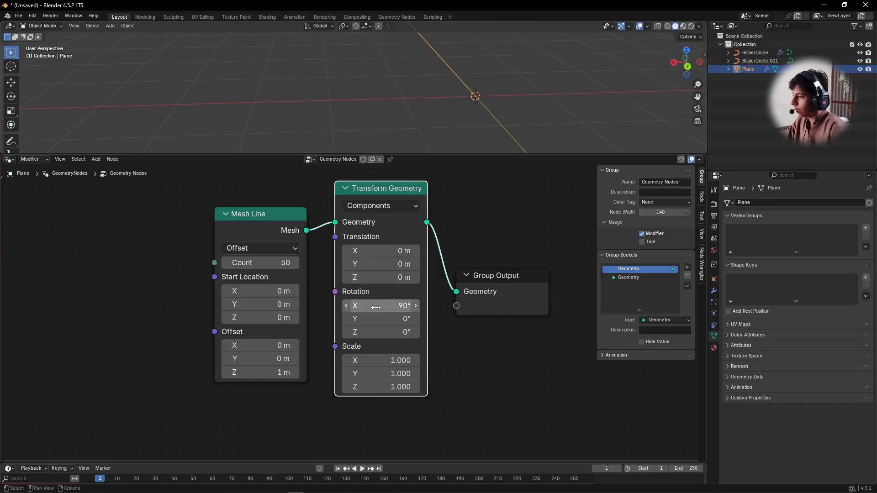
pyautogui.moveTo(325, 145); pyautogui.dragTo(350, 112, button='middle')
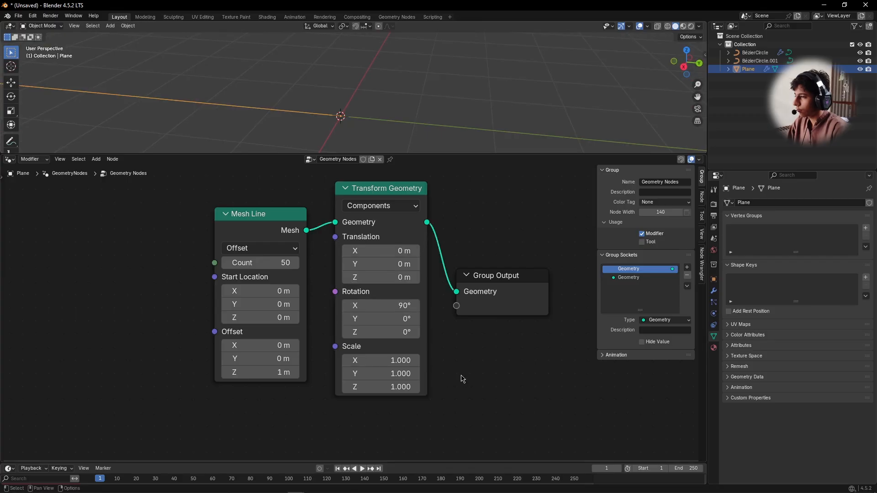
# - Make room before the Group Output and insert an Instance on Points node after Transform Geometry
pyautogui.scroll(-2, 454, 370)
pyautogui.moveTo(437, 300); pyautogui.dragTo(535, 338)
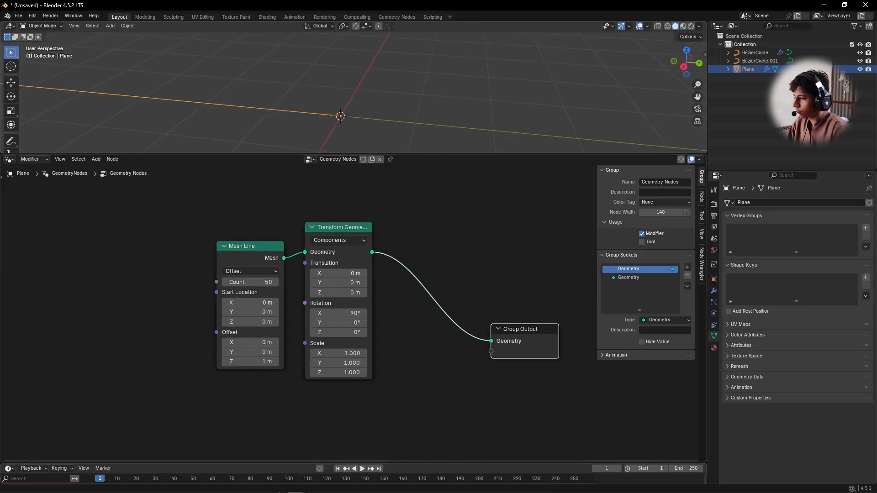
pyautogui.hotkey('shift', 'a')
pyautogui.write('Insta')
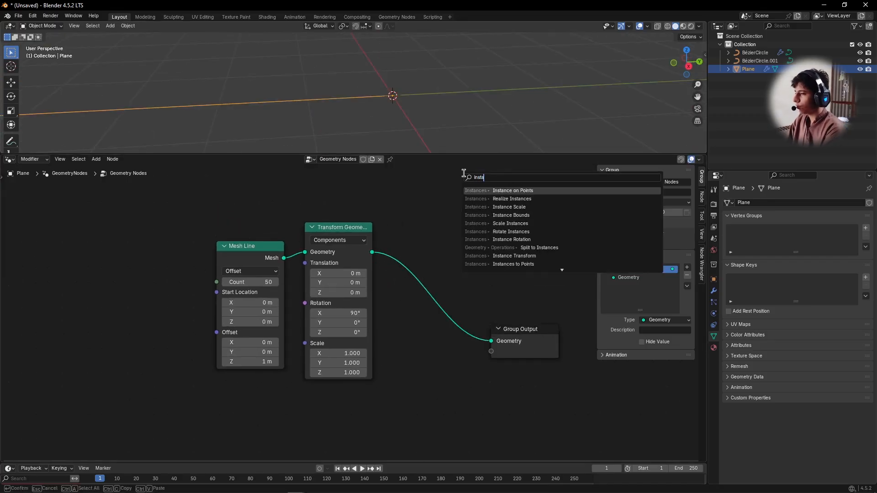
pyautogui.write('nc')
pyautogui.press('Return')
pyautogui.click(404, 220)
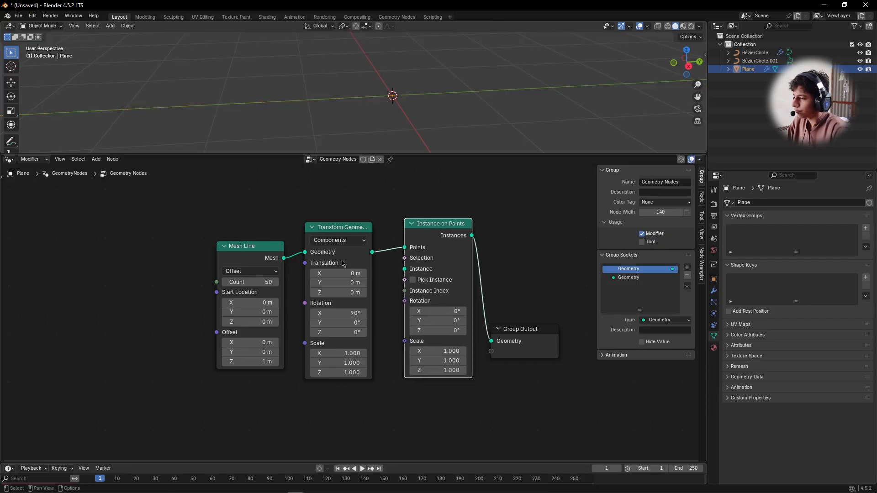
# - Bring the flat ring, BézierCircle, into the node tree as an Object Info node and link its Geometry to the Instance input
pyautogui.scroll(-3, 356, 264)
pyautogui.keyDown('alt'); pyautogui.moveTo(427, 271); pyautogui.dragTo(331, 268); pyautogui.keyUp('alt')
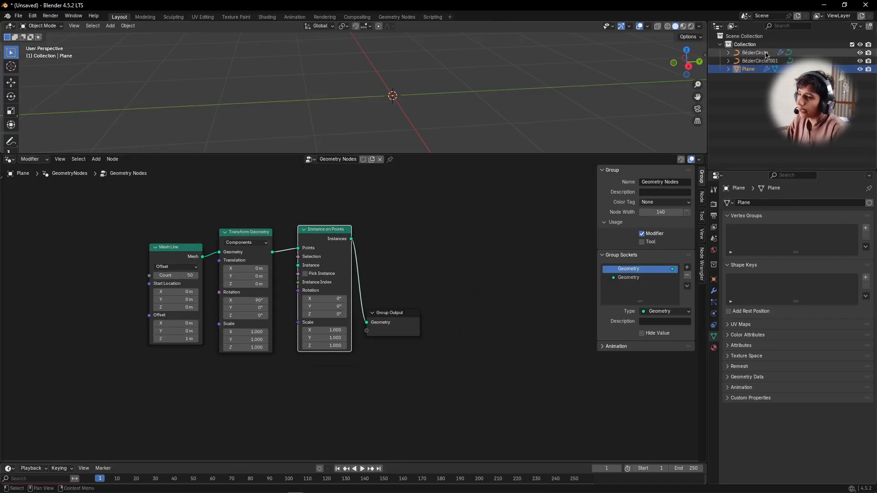
pyautogui.moveTo(768, 55); pyautogui.dragTo(411, 290)
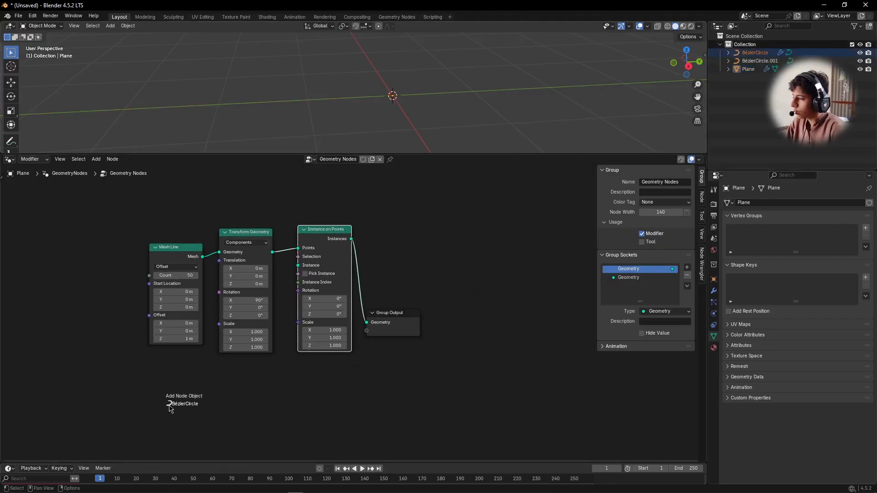
pyautogui.moveTo(169, 408); pyautogui.dragTo(170, 409)
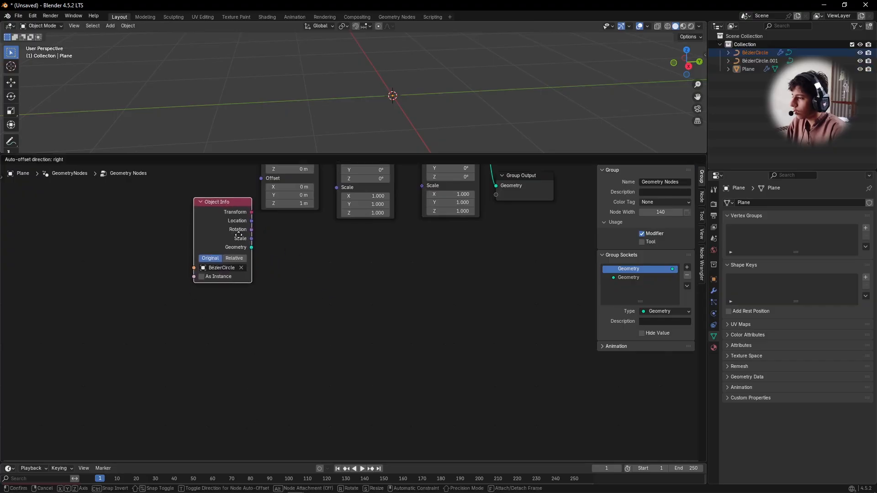
pyautogui.moveTo(238, 235); pyautogui.dragTo(228, 213)
pyautogui.moveTo(350, 249); pyautogui.dragTo(320, 380, button='middle')
pyautogui.moveTo(184, 323); pyautogui.dragTo(172, 370)
pyautogui.click(207, 399)
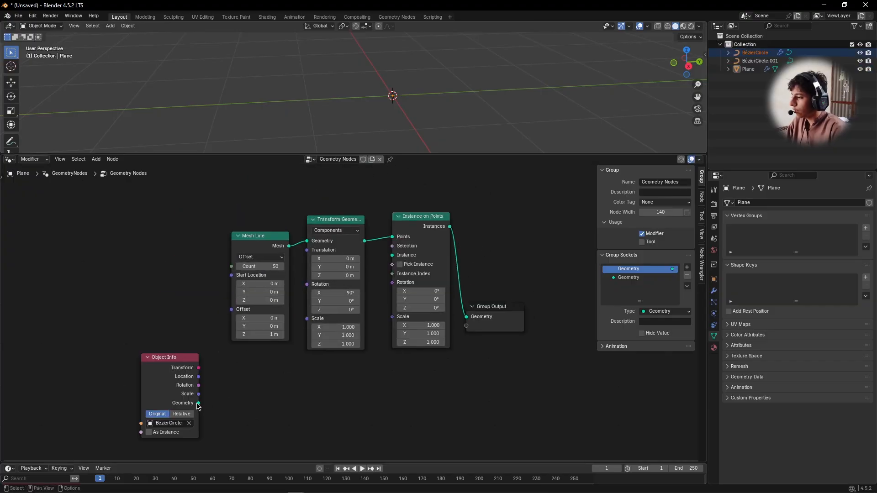
pyautogui.moveTo(198, 403); pyautogui.dragTo(213, 401)
pyautogui.moveTo(371, 285); pyautogui.dragTo(392, 255)
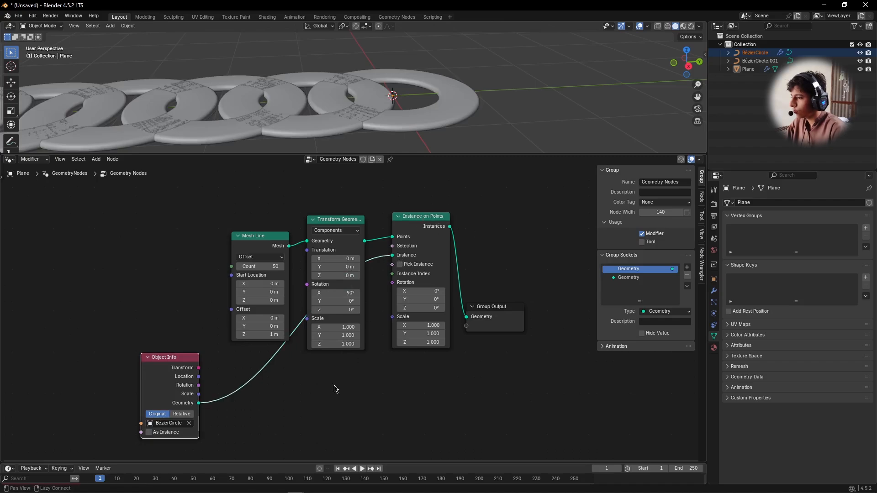
# - Stand the instanced rings upright by setting the Instance on Points X rotation to 90°
pyautogui.scroll(2, 352, 333)
pyautogui.click(395, 318)
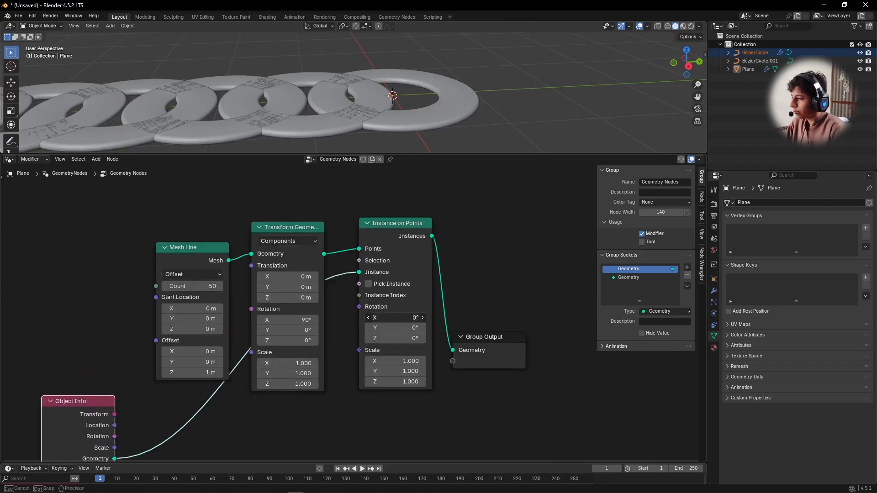
pyautogui.write('90')
pyautogui.press('Return')
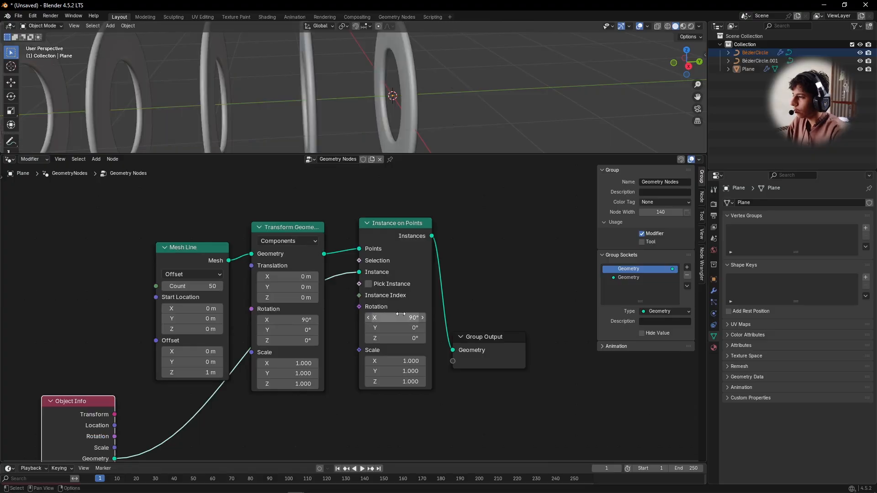
pyautogui.scroll(-3, 313, 135)
pyautogui.moveTo(313, 135); pyautogui.dragTo(313, 95, button='middle')
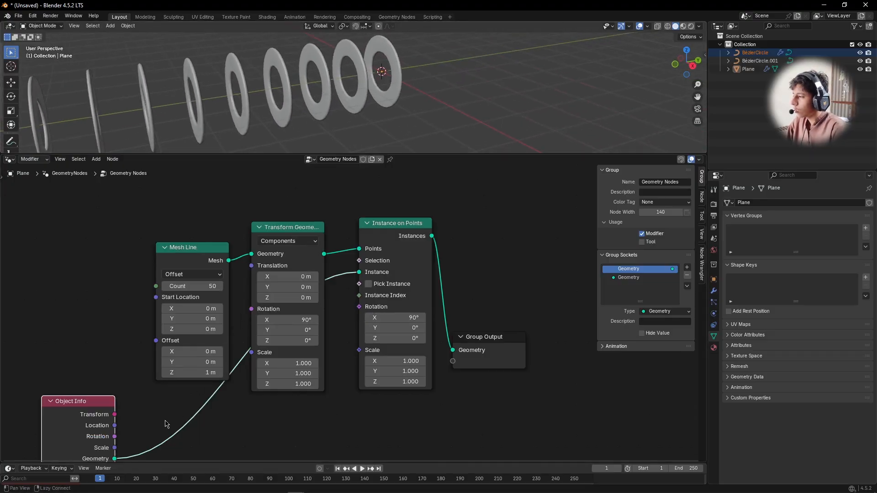
# - Pack the rings closely together by setting the Mesh Line's Z offset to 0.07 m
pyautogui.scroll(1, 165, 424)
pyautogui.moveTo(218, 357); pyautogui.dragTo(205, 297)
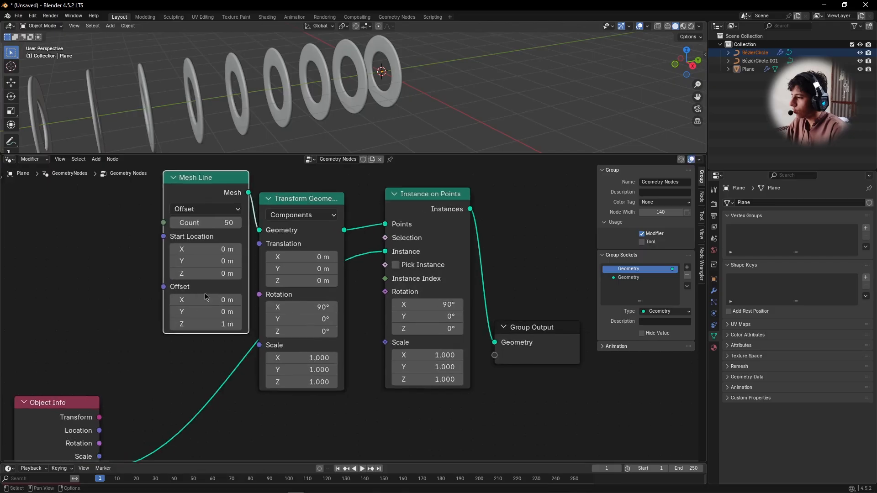
pyautogui.scroll(2, 203, 299)
pyautogui.moveTo(188, 325); pyautogui.dragTo(253, 367, button='middle')
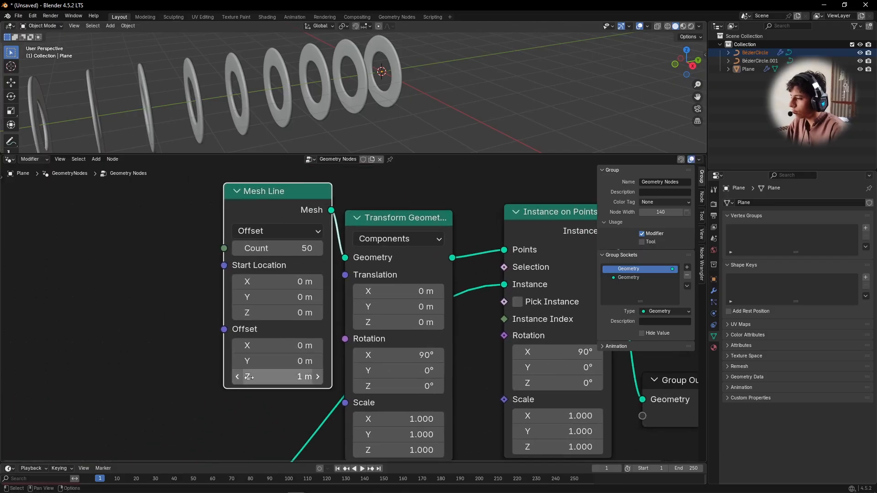
pyautogui.moveTo(249, 377); pyautogui.dragTo(240, 383)
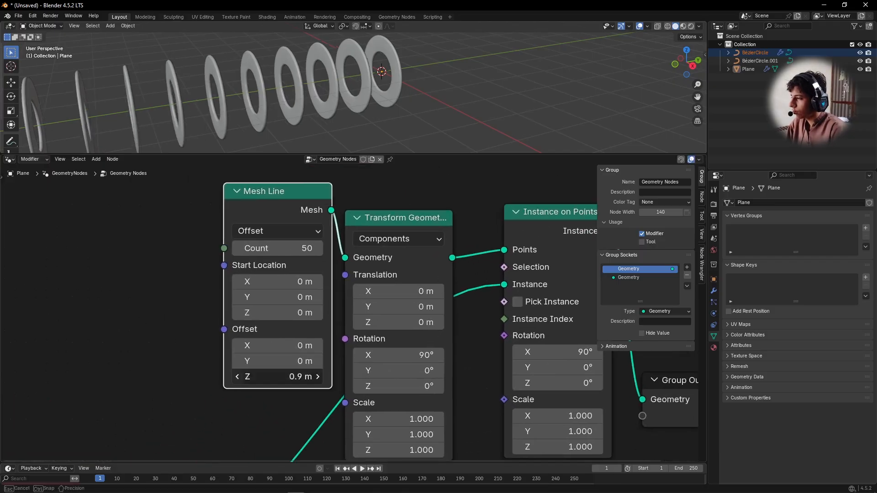
pyautogui.click(239, 380)
pyautogui.click(300, 373)
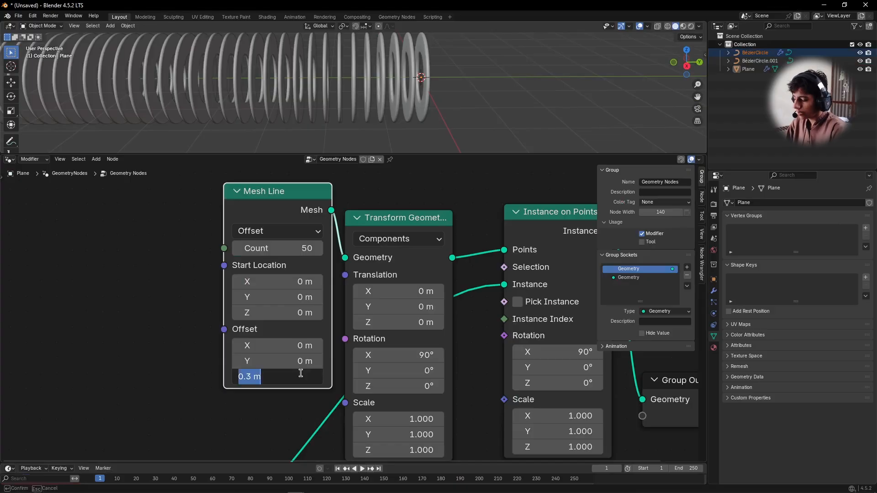
pyautogui.press('Return')
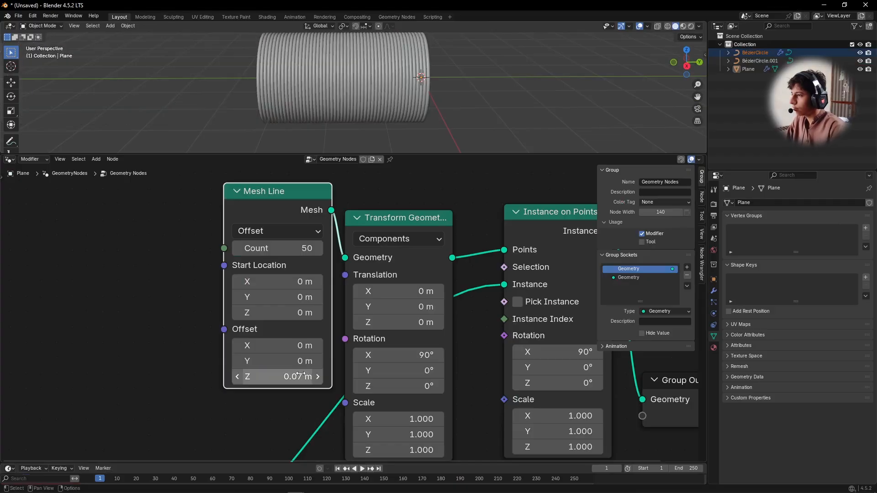
pyautogui.scroll(-3, 225, 368)
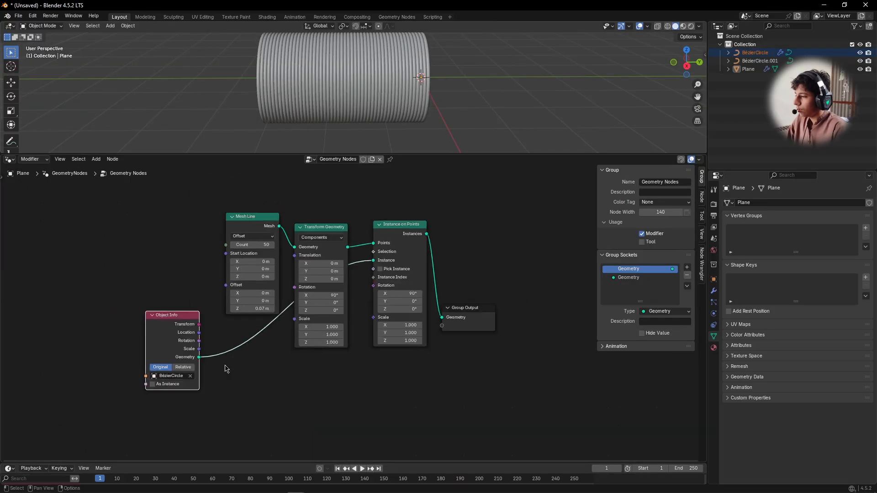
# - Add a Map Range node in the empty area below the Transform Geometry node
pyautogui.moveTo(225, 368); pyautogui.dragTo(225, 341, button='middle')
pyautogui.click(271, 375)
pyautogui.hotkey('shift', 'a')
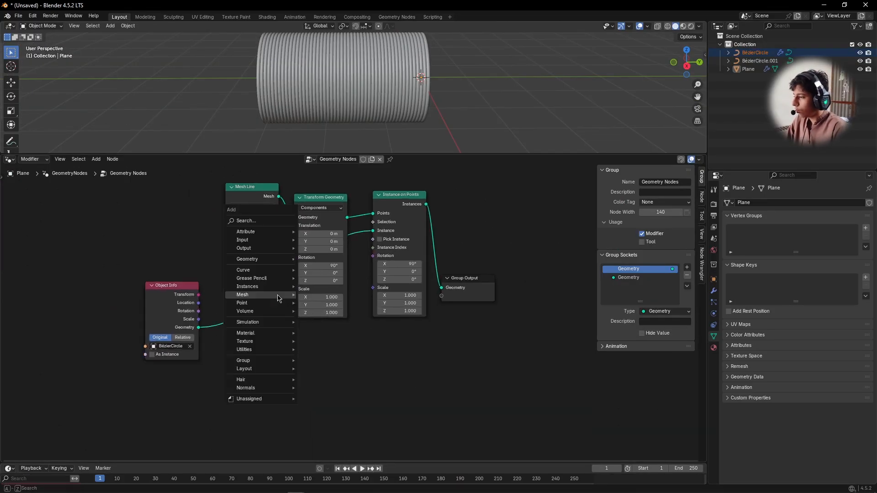
pyautogui.write('map r')
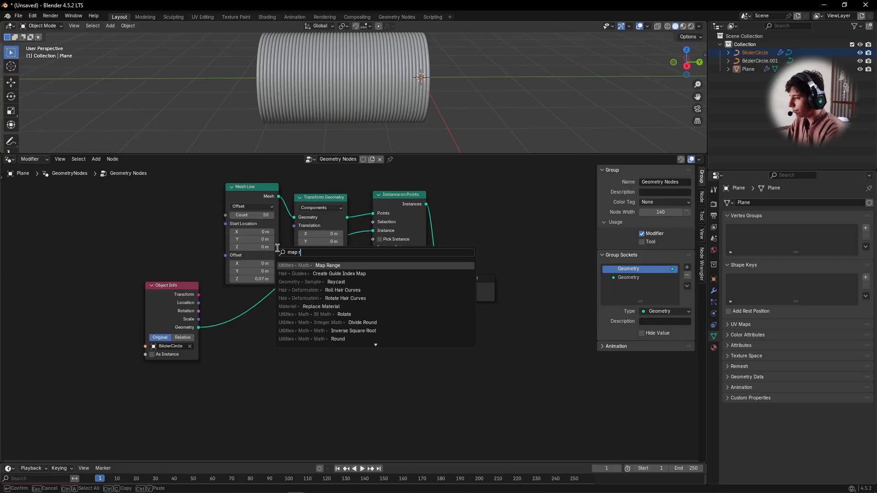
pyautogui.press('Return')
pyautogui.click(275, 348)
# - Add a Noise Texture node beside Map Range and link its Fac output to the Map Range Value
pyautogui.hotkey('shift', 'a')
pyautogui.write('noise')
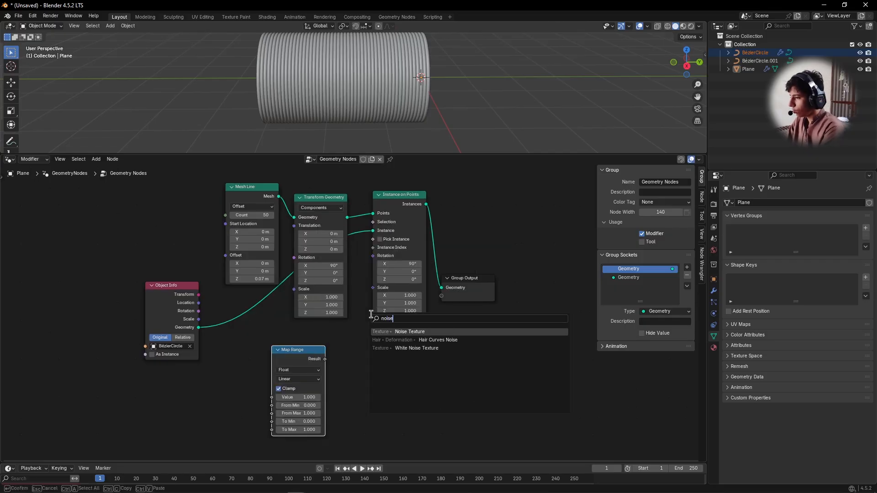
pyautogui.press('Return')
pyautogui.click(196, 358)
pyautogui.scroll(2, 364, 314)
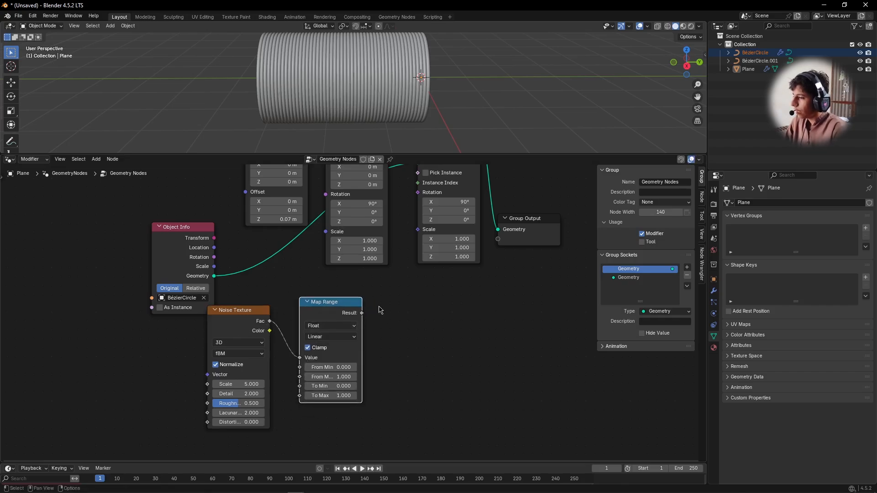
# - Link the Map Range Result to the Scale input of Instance on Points so the noise drives ring size
pyautogui.moveTo(380, 307); pyautogui.dragTo(352, 340, button='middle')
pyautogui.moveTo(335, 345); pyautogui.dragTo(375, 302)
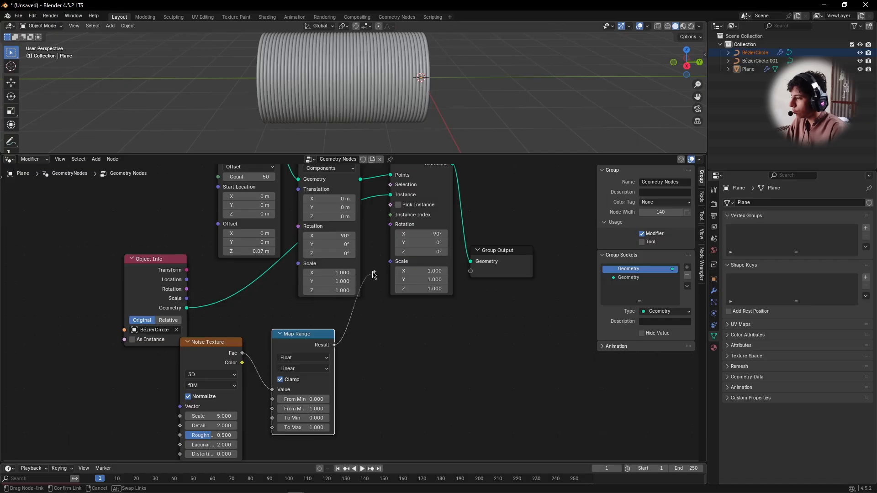
pyautogui.moveTo(385, 270); pyautogui.dragTo(392, 263)
pyautogui.scroll(1, 382, 408)
pyautogui.moveTo(377, 413); pyautogui.dragTo(467, 305, button='middle')
pyautogui.scroll(1, 360, 303)
# - Switch the Noise Texture's dimensions to 4D
pyautogui.click(260, 239)
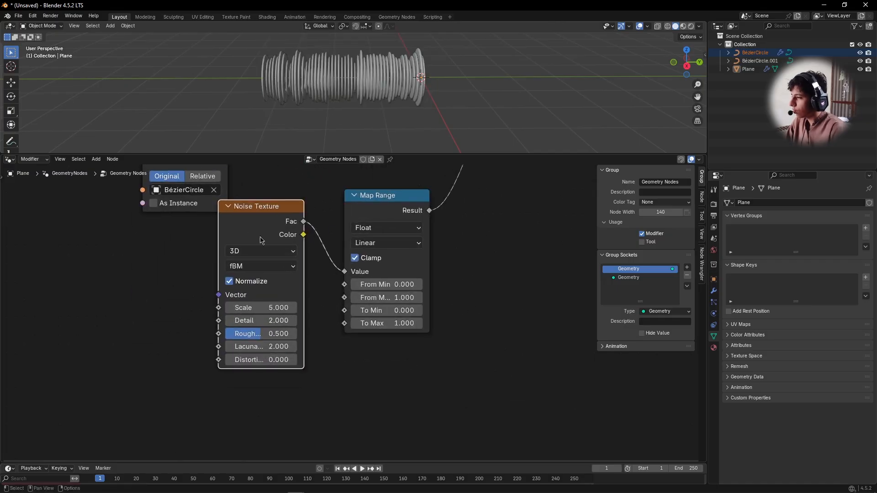
pyautogui.click(258, 250)
pyautogui.click(256, 320)
# - Set the Map Range output limits to a To Min of 1.5 and a To Max of -1.2
pyautogui.moveTo(484, 220); pyautogui.dragTo(413, 374, button='middle')
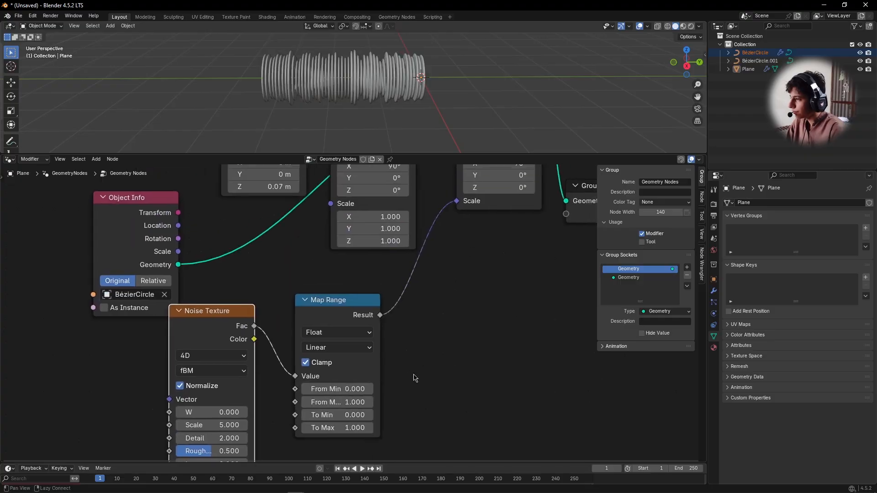
pyautogui.scroll(1, 429, 343)
pyautogui.moveTo(429, 344); pyautogui.dragTo(409, 293, button='middle')
pyautogui.scroll(1, 400, 415)
pyautogui.moveTo(400, 414); pyautogui.dragTo(380, 288, button='middle')
pyautogui.scroll(1, 416, 369)
pyautogui.moveTo(415, 369); pyautogui.dragTo(439, 341, button='middle')
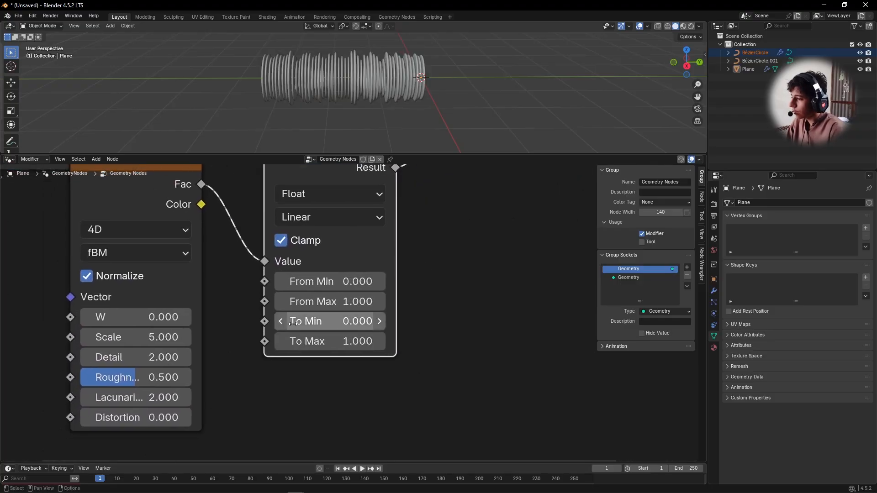
pyautogui.click(359, 322)
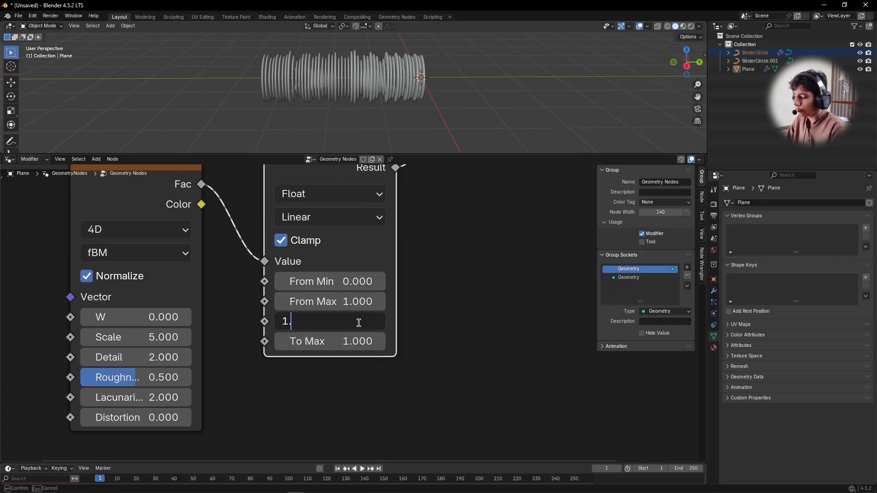
pyautogui.press('Return')
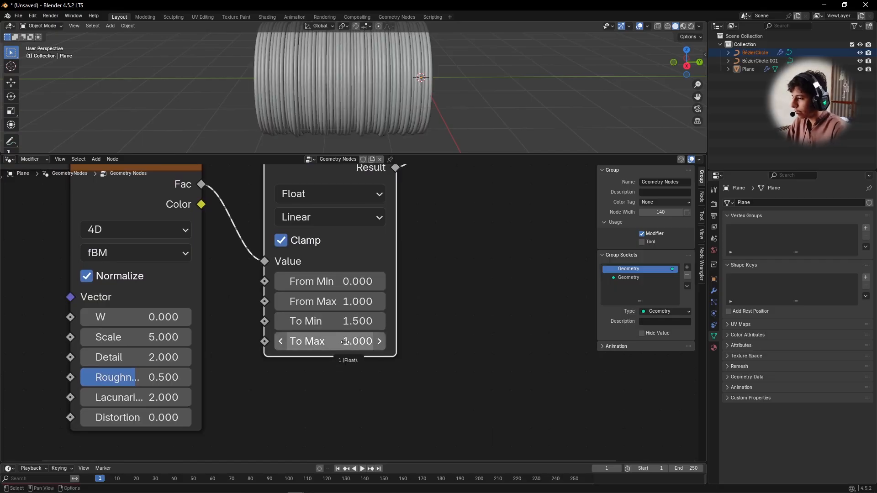
pyautogui.click(345, 342)
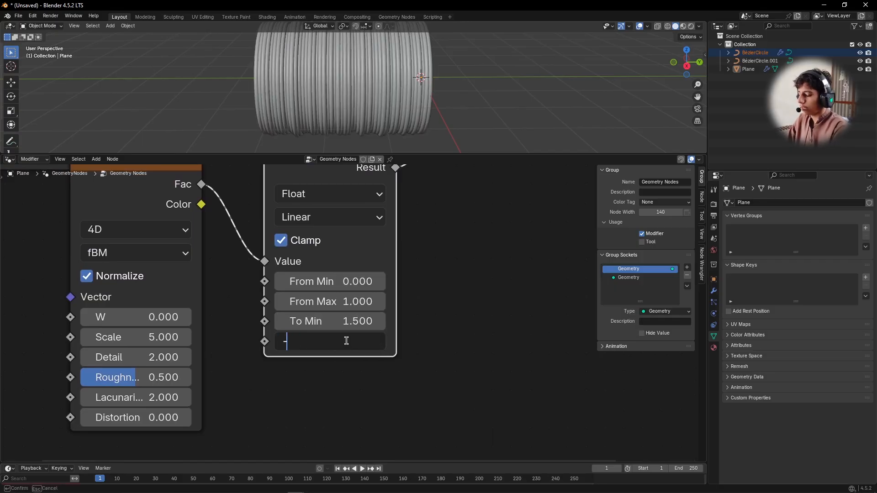
pyautogui.write('-1.5')
pyautogui.press('Return')
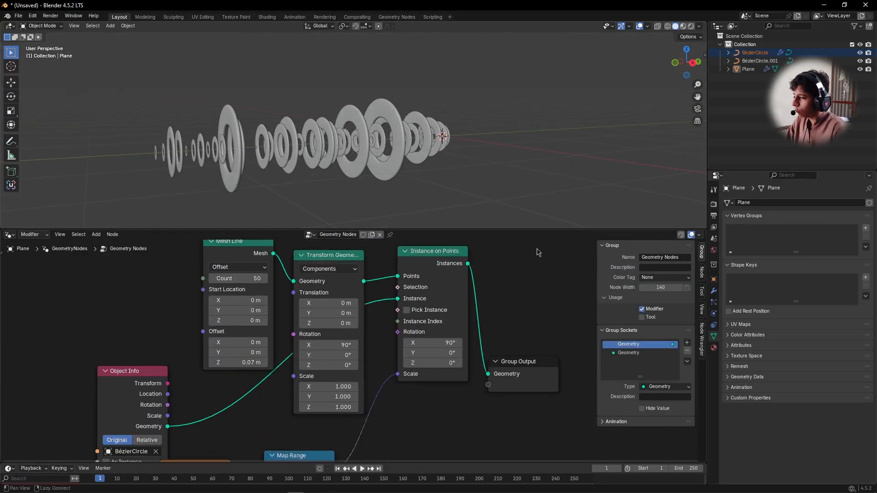
pyautogui.hotkey('shift', 'a')
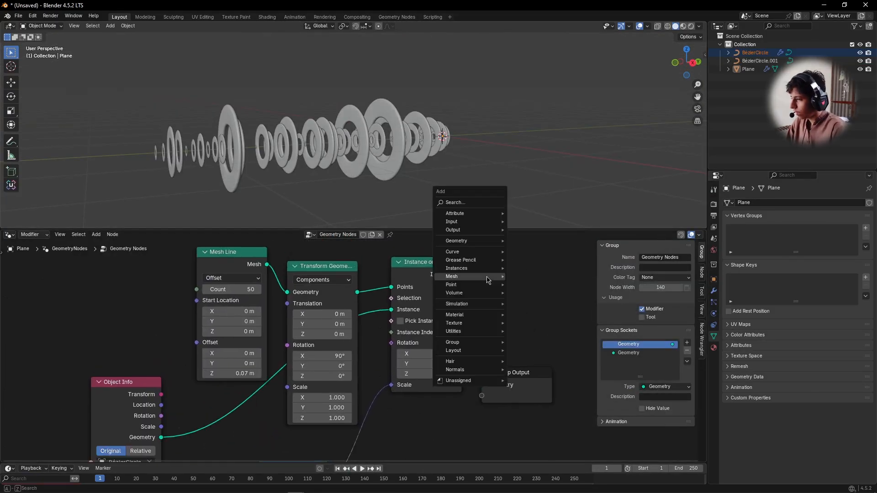
pyautogui.write('seperate')
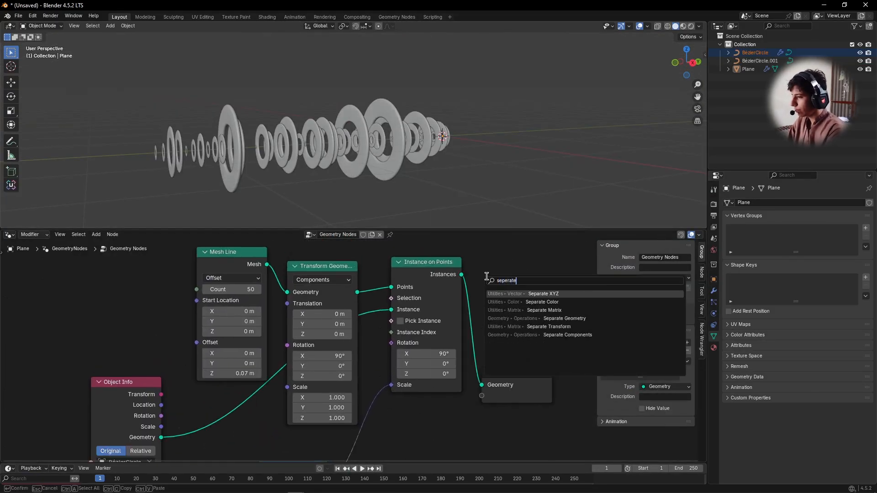
pyautogui.press('Return')
pyautogui.rightClick(504, 242)
# - Insert a Separate Geometry node between Transform Geometry and Instance on Points, raised slightly above the chain
pyautogui.hotkey('shift', 'a')
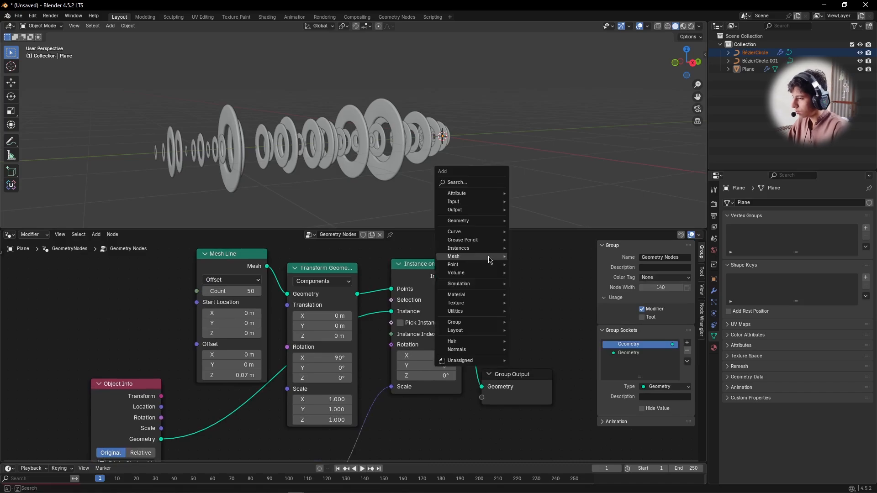
pyautogui.write('seperate ge')
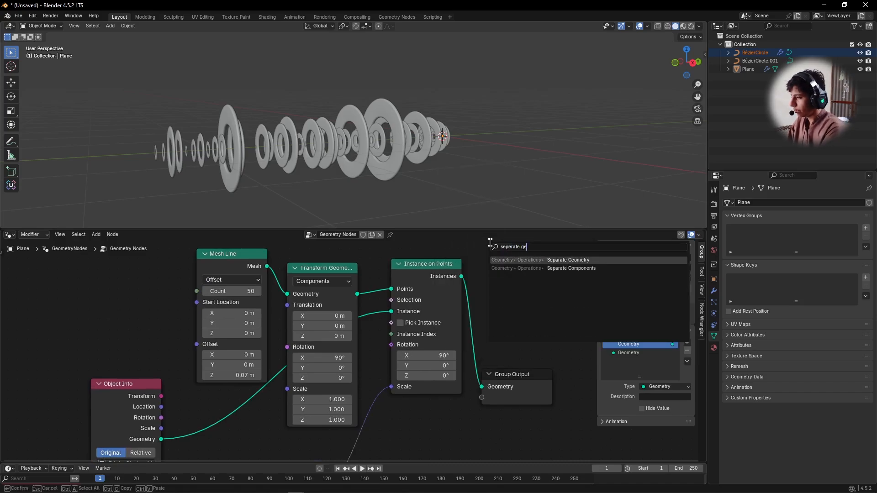
pyautogui.write('om')
pyautogui.press('Return')
pyautogui.click(389, 244)
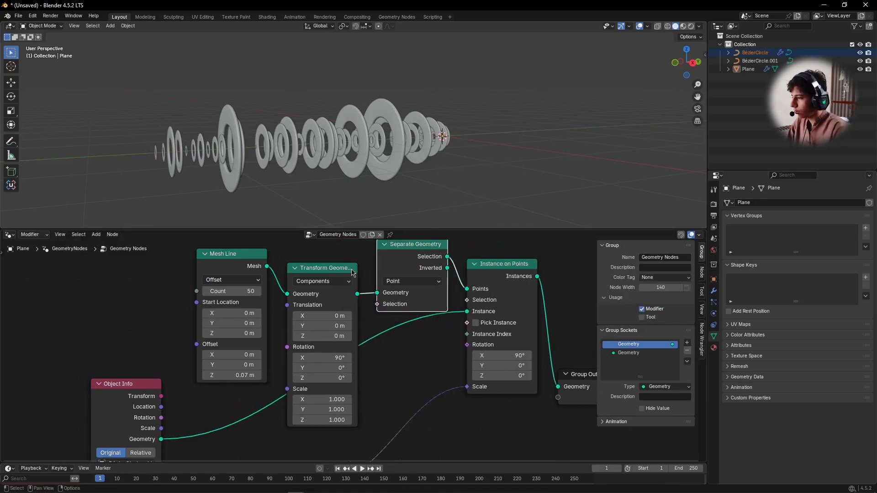
pyautogui.moveTo(472, 308); pyautogui.dragTo(422, 350, button='middle')
pyautogui.press('g')
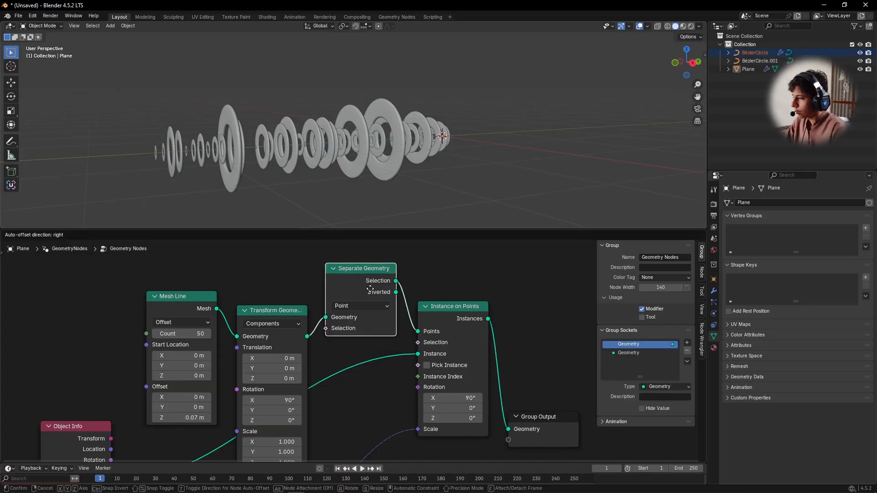
pyautogui.click(366, 289)
# - Move the Instance on Points and Group Output nodes farther away from Separate Geometry to space out the tree
pyautogui.scroll(-3, 459, 291)
pyautogui.moveTo(460, 292); pyautogui.dragTo(437, 290, button='middle')
pyautogui.moveTo(400, 279); pyautogui.dragTo(477, 428)
pyautogui.moveTo(479, 430); pyautogui.dragTo(489, 449)
pyautogui.moveTo(417, 295); pyautogui.dragTo(490, 415)
pyautogui.moveTo(427, 344); pyautogui.dragTo(444, 344)
# - Add a Random Value node above Transform Geometry and link its Value to Separate Geometry's Selection input
pyautogui.click(378, 279)
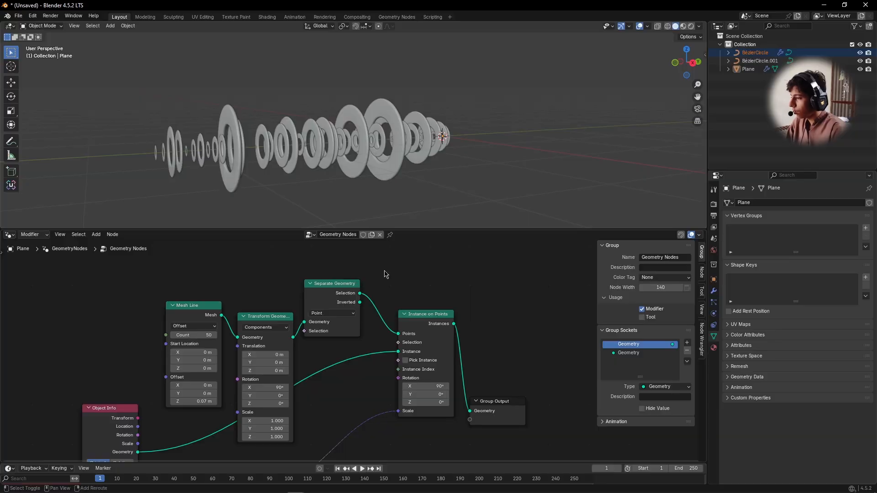
pyautogui.hotkey('shift', 'a')
pyautogui.write('ranod')
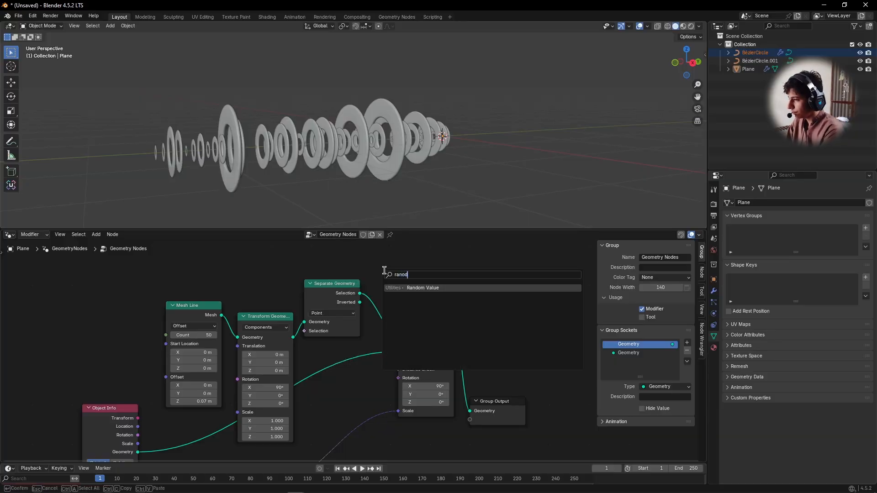
pyautogui.press('Return')
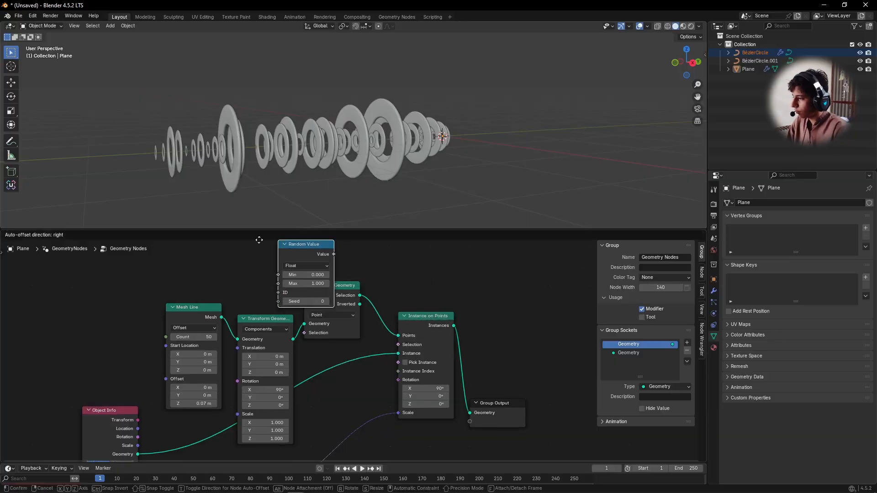
pyautogui.click(282, 295)
pyautogui.moveTo(283, 294); pyautogui.dragTo(291, 291)
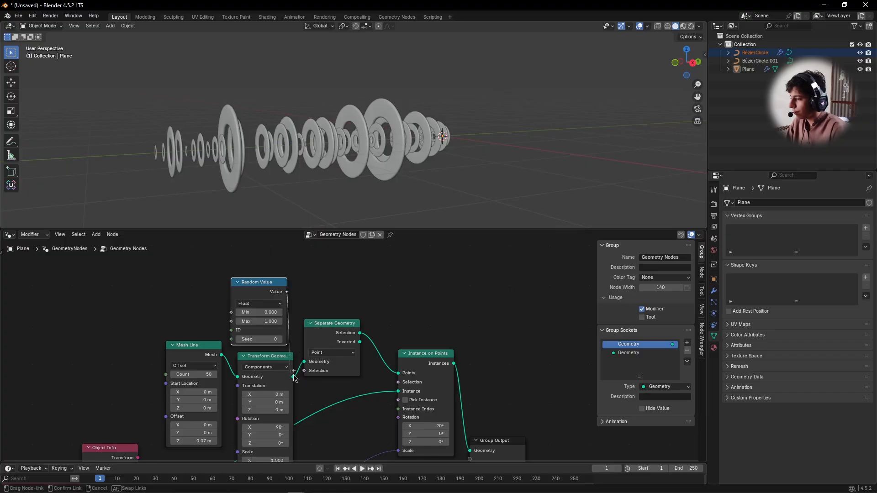
pyautogui.moveTo(307, 381); pyautogui.dragTo(305, 375)
# - Change the Random Value data type to Boolean and set its Probability to 0.425
pyautogui.scroll(1, 349, 276)
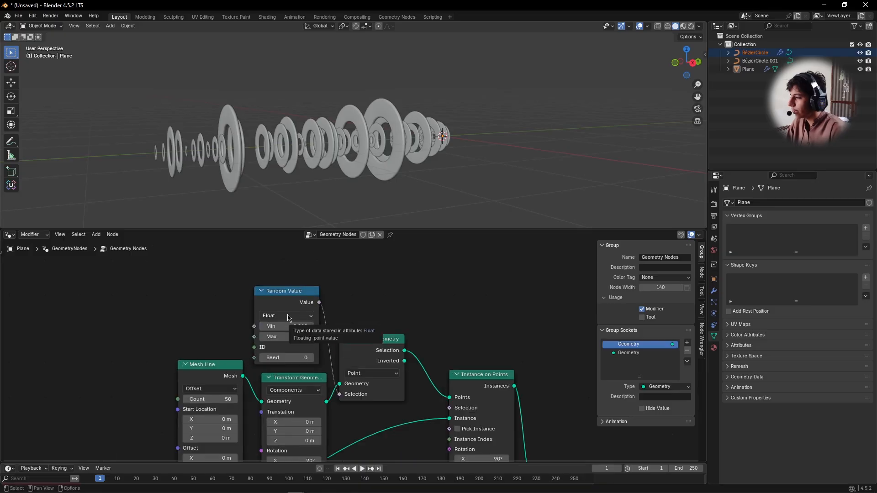
pyautogui.click(286, 316)
pyautogui.click(279, 368)
pyautogui.click(270, 316)
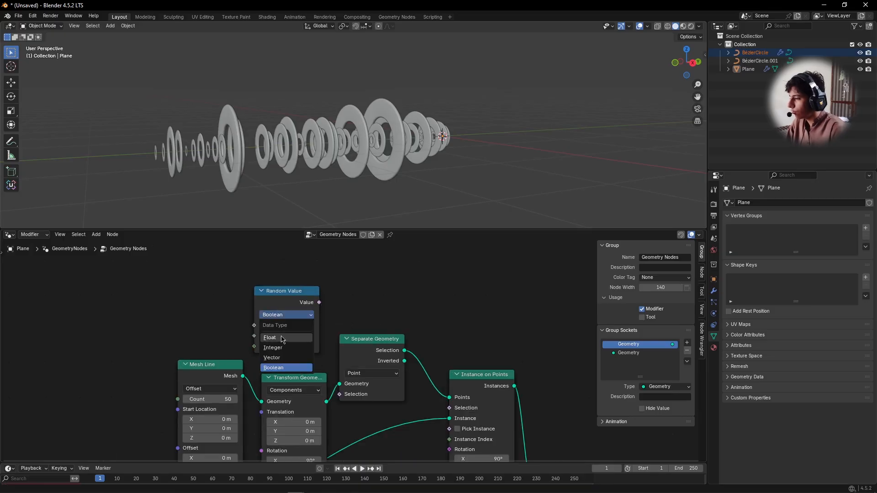
pyautogui.keyDown('alt'); pyautogui.moveTo(357, 308); pyautogui.dragTo(407, 305); pyautogui.keyUp('alt')
pyautogui.keyDown('ctrl'); pyautogui.keyDown('alt'); pyautogui.moveTo(404, 311); pyautogui.dragTo(406, 301); pyautogui.keyUp('alt'); pyautogui.keyUp('ctrl')
pyautogui.moveTo(357, 320); pyautogui.dragTo(350, 319)
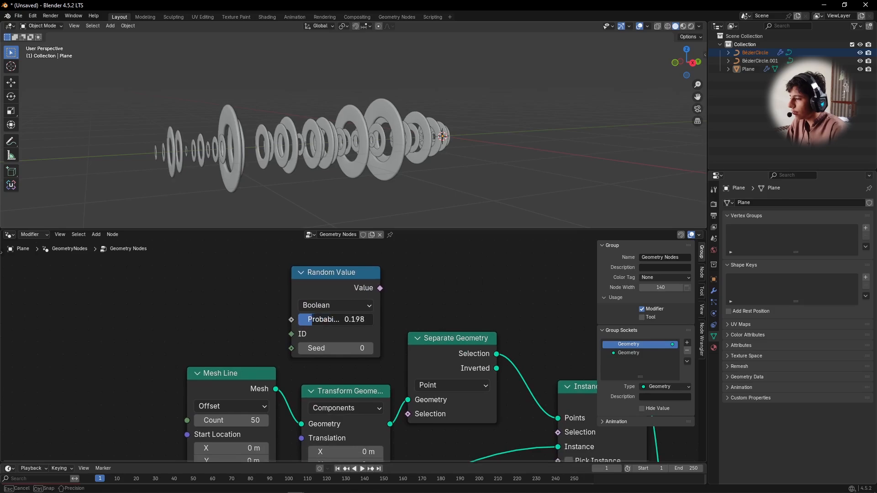
# - Link the Boolean Random Value output to Separate Geometry's Selection to randomly thin out the rings
pyautogui.moveTo(333, 281); pyautogui.dragTo(361, 411)
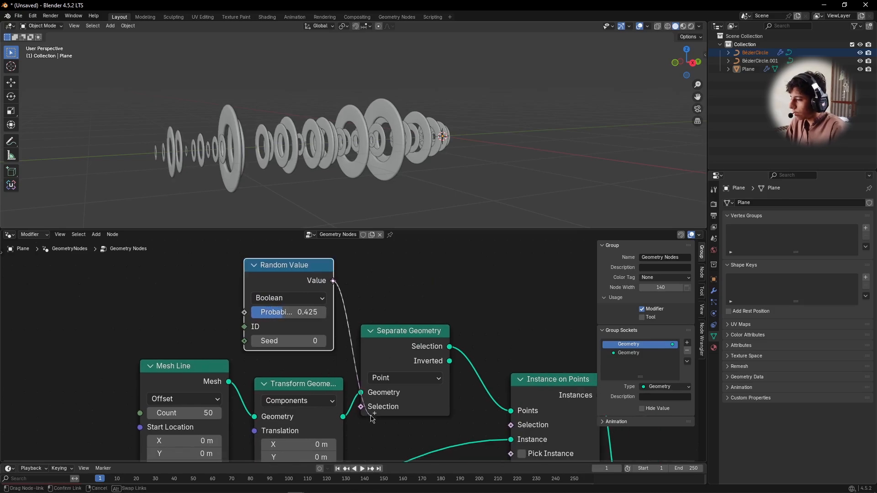
pyautogui.click(429, 303)
pyautogui.moveTo(429, 302)
pyautogui.keyDown('ctrl'); pyautogui.keyDown('alt'); pyautogui.mouseDown()
pyautogui.moveTo(432, 331)
pyautogui.moveTo(364, 297)
pyautogui.moveTo(321, 307)
pyautogui.mouseUp(); pyautogui.keyUp('alt'); pyautogui.keyUp('ctrl')
pyautogui.scroll(-3, 335, 287)
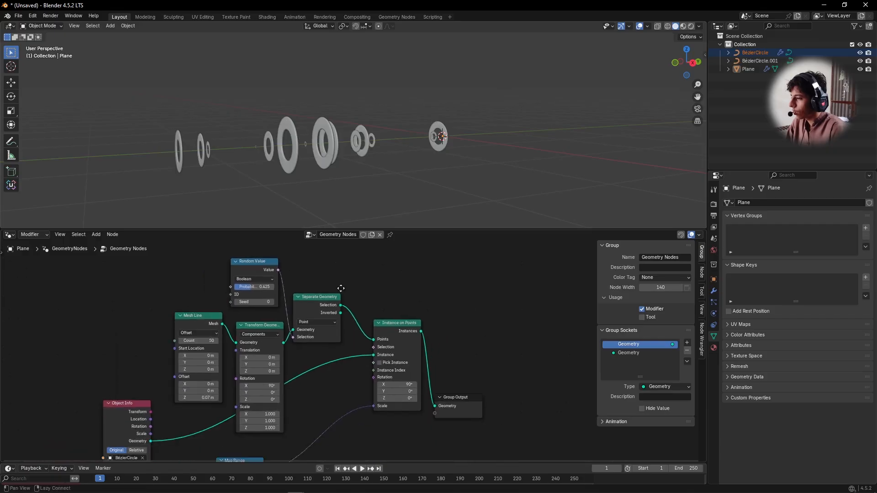
# - Duplicate the Instance on Points node and place the copy directly below the original
pyautogui.keyDown('alt'); pyautogui.moveTo(463, 345); pyautogui.dragTo(459, 333); pyautogui.keyUp('alt')
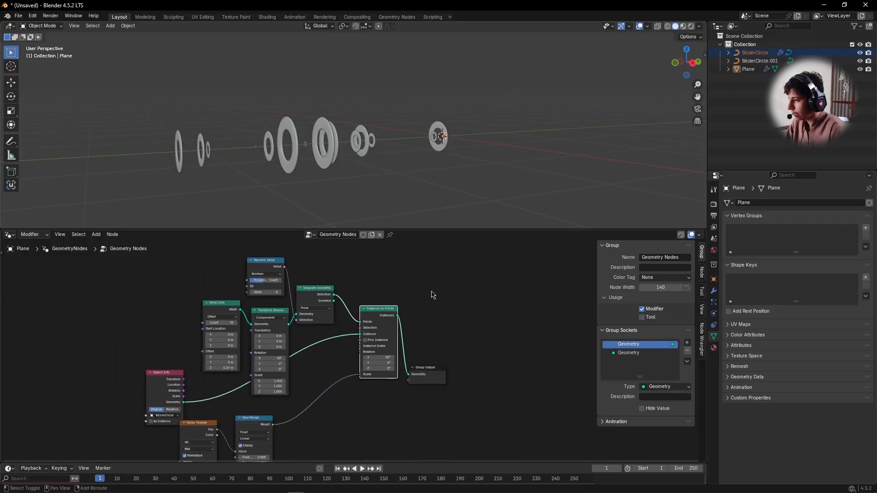
pyautogui.hotkey('shift', 'd')
pyautogui.click(429, 421)
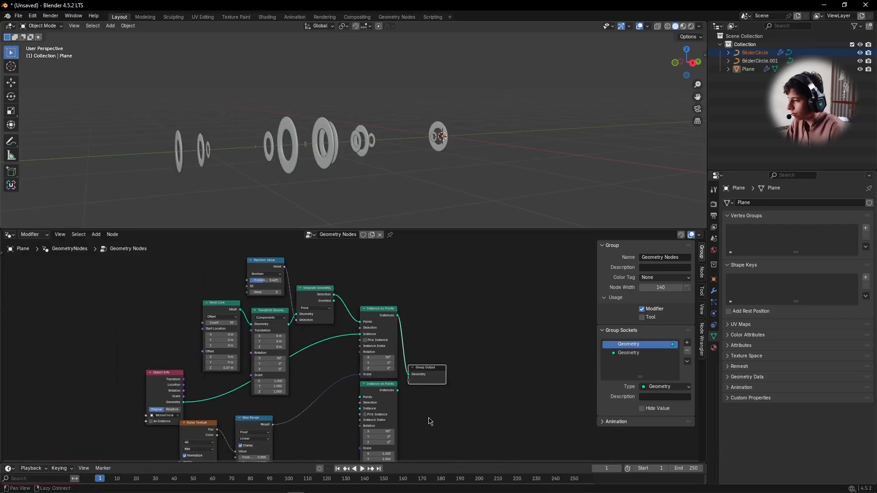
pyautogui.keyDown('alt'); pyautogui.moveTo(429, 421); pyautogui.dragTo(427, 372); pyautogui.keyUp('alt')
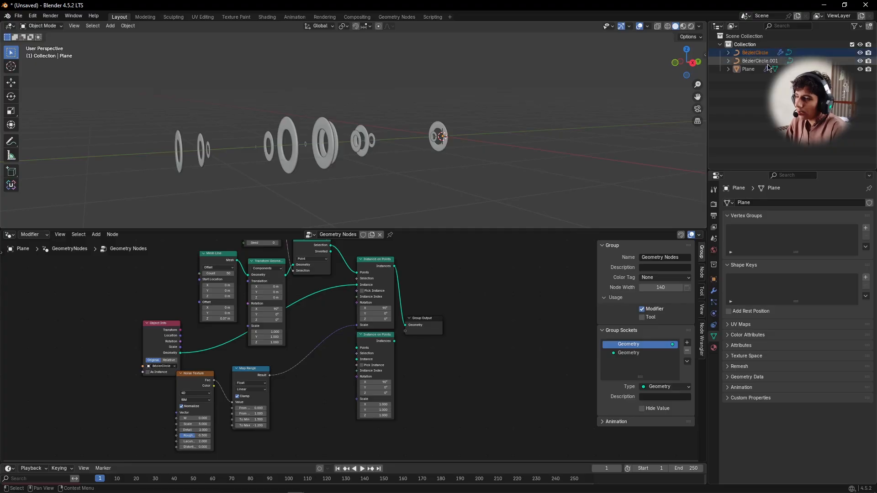
# - Bring BézierCircle.001 into the node tree as an Object Info node and link its Geometry to the duplicated node's Instance input
pyautogui.moveTo(769, 65); pyautogui.dragTo(119, 425)
pyautogui.keyDown('alt'); pyautogui.moveTo(318, 392); pyautogui.dragTo(364, 234); pyautogui.keyUp('alt')
pyautogui.press('g')
pyautogui.click(371, 339)
pyautogui.scroll(4, 351, 365)
pyautogui.keyDown('alt'); pyautogui.moveTo(377, 316); pyautogui.dragTo(337, 381); pyautogui.keyUp('alt')
pyautogui.moveTo(267, 405); pyautogui.dragTo(362, 275)
pyautogui.moveTo(252, 406); pyautogui.dragTo(230, 389)
pyautogui.click(315, 343)
pyautogui.scroll(-2, 315, 343)
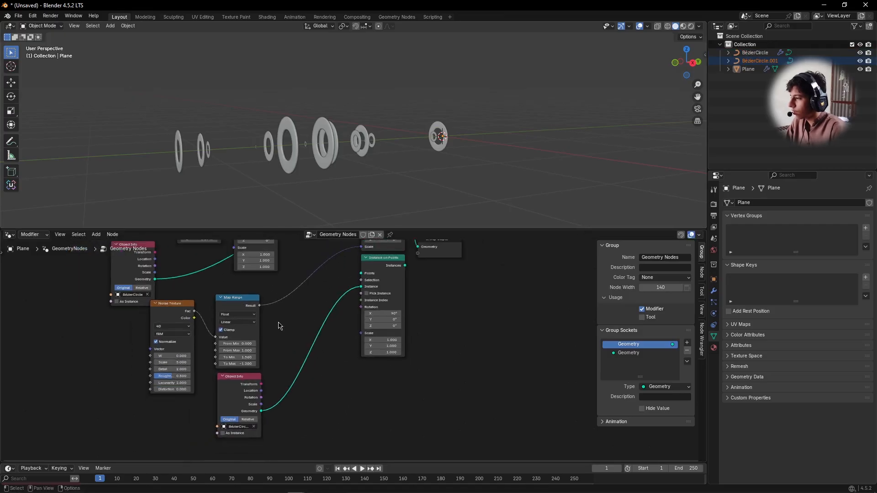
# - Link the Map Range Result to the Scale input of the second Instance on Points node as well
pyautogui.keyDown('alt'); pyautogui.moveTo(282, 323); pyautogui.dragTo(272, 354); pyautogui.keyUp('alt')
pyautogui.scroll(1, 272, 357)
pyautogui.moveTo(197, 325); pyautogui.dragTo(276, 269)
pyautogui.rightClick(223, 333)
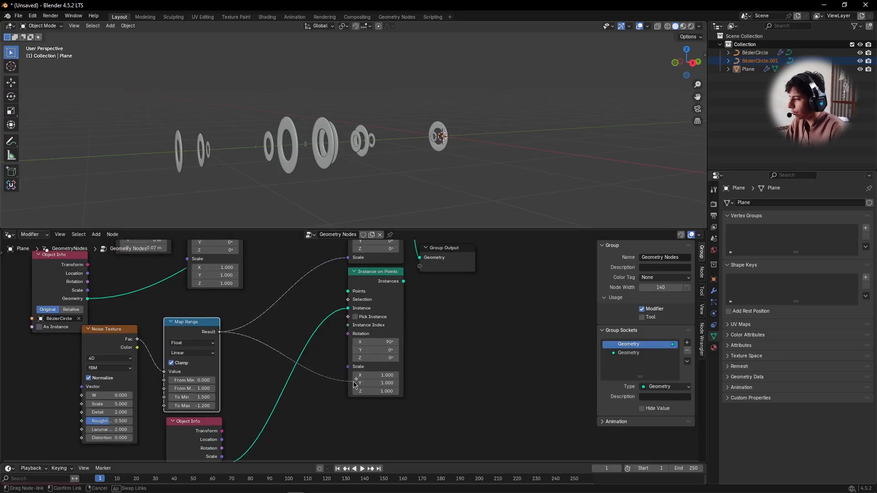
pyautogui.moveTo(354, 384); pyautogui.dragTo(356, 379)
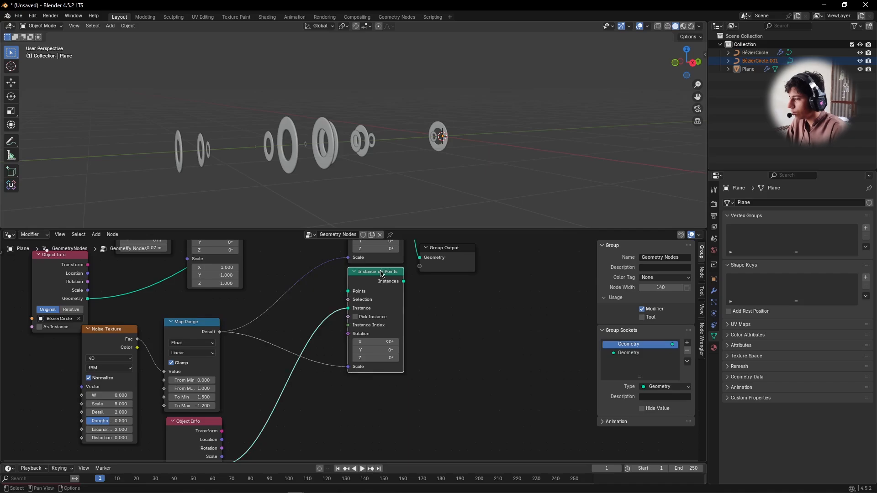
# - Combine the outputs of both Instance on Points nodes with a Join Geometry node feeding the Group Output
pyautogui.scroll(4, 451, 281)
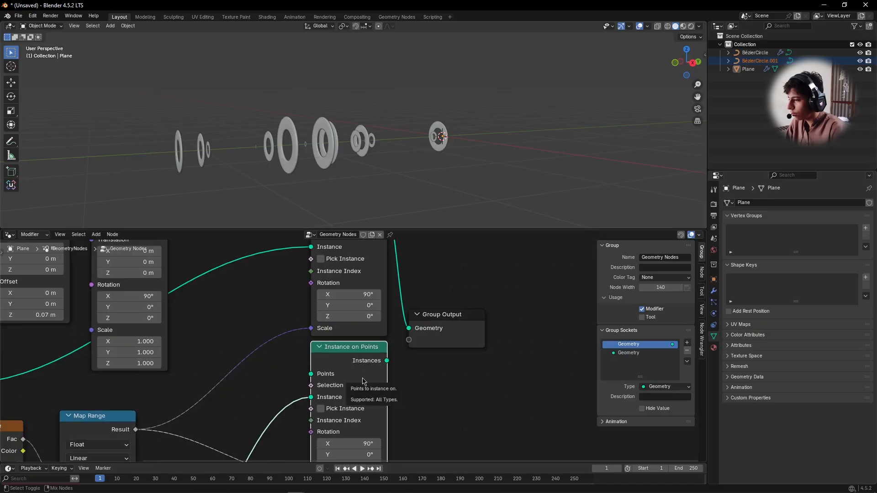
pyautogui.keyDown('alt'); pyautogui.moveTo(362, 389); pyautogui.dragTo(364, 277, button='right'); pyautogui.keyUp('alt')
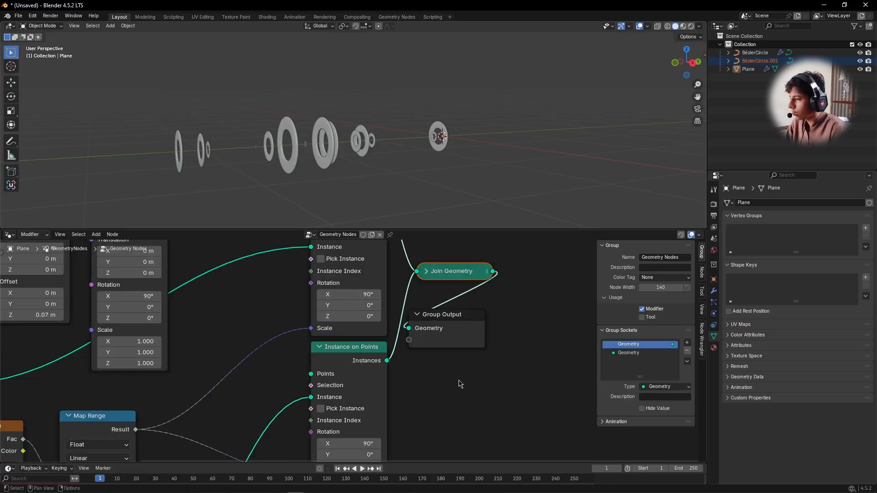
# - Space out the Group Output node and position the Join Geometry node between it and the two Instance on Points nodes
pyautogui.moveTo(460, 382); pyautogui.dragTo(427, 393, button='middle')
pyautogui.moveTo(413, 343); pyautogui.dragTo(554, 311)
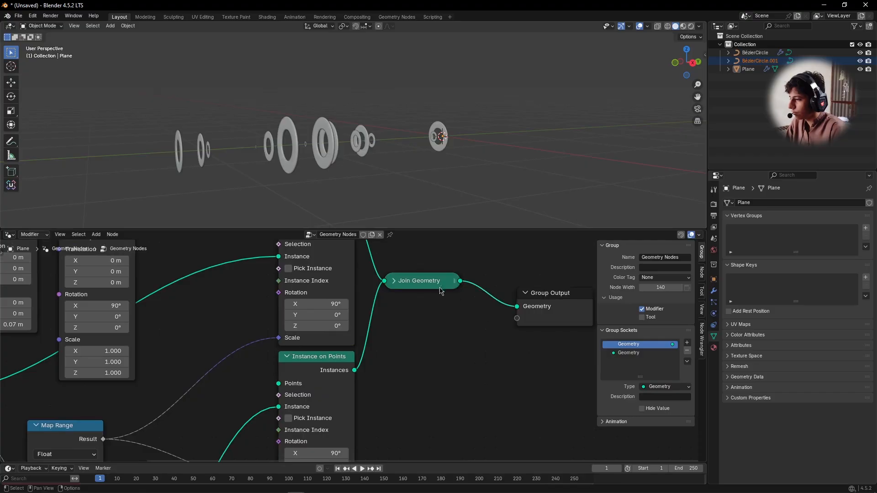
pyautogui.moveTo(438, 280); pyautogui.dragTo(466, 315)
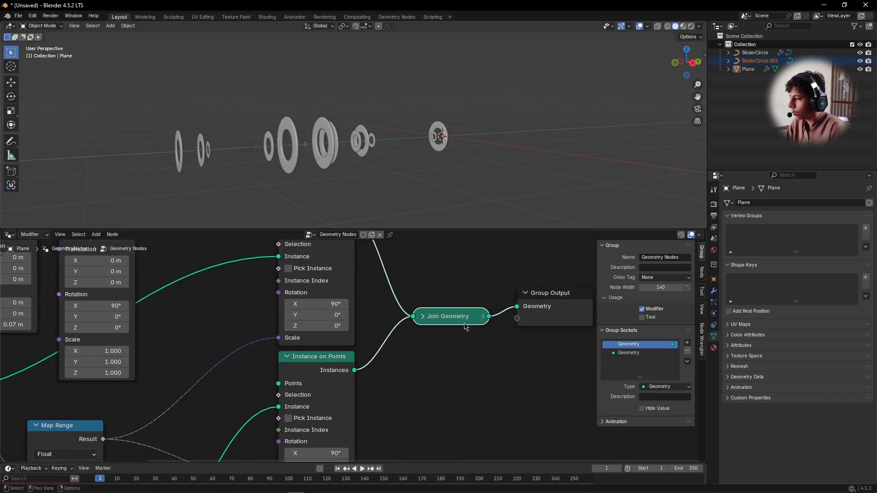
# - Link the Inverted output of Separate Geometry to the Points input of the second Instance on Points node
pyautogui.scroll(-6, 463, 323)
pyautogui.moveTo(421, 364); pyautogui.dragTo(451, 315, button='middle')
pyautogui.scroll(3, 448, 328)
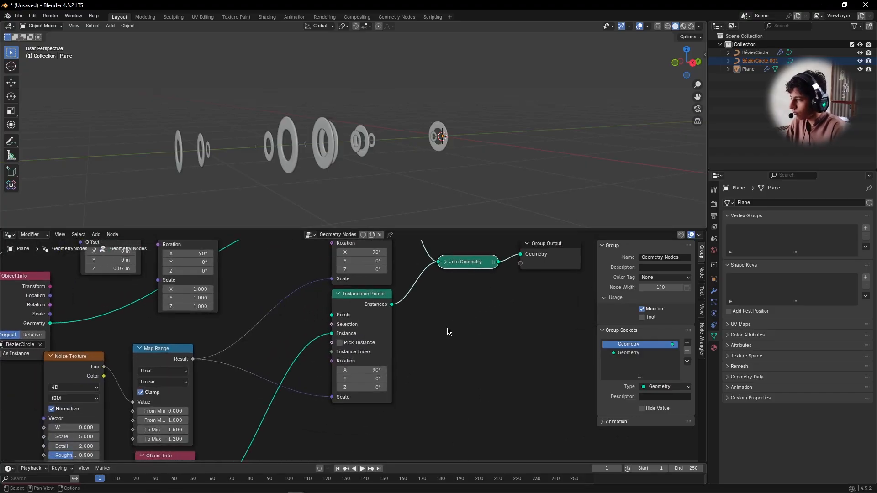
pyautogui.moveTo(449, 280); pyautogui.dragTo(470, 430, button='middle')
pyautogui.scroll(-4, 381, 305)
pyautogui.keyDown('alt'); pyautogui.moveTo(343, 379); pyautogui.dragTo(341, 246); pyautogui.keyUp('alt')
pyautogui.scroll(3, 334, 322)
pyautogui.keyDown('alt'); pyautogui.moveTo(329, 305); pyautogui.dragTo(307, 385); pyautogui.keyUp('alt')
pyautogui.keyDown('alt'); pyautogui.moveTo(321, 315); pyautogui.dragTo(300, 399); pyautogui.keyUp('alt')
pyautogui.keyDown('alt'); pyautogui.moveTo(315, 336); pyautogui.dragTo(319, 417); pyautogui.keyUp('alt')
pyautogui.scroll(2, 312, 394)
pyautogui.click(285, 294)
pyautogui.moveTo(285, 296); pyautogui.dragTo(277, 282)
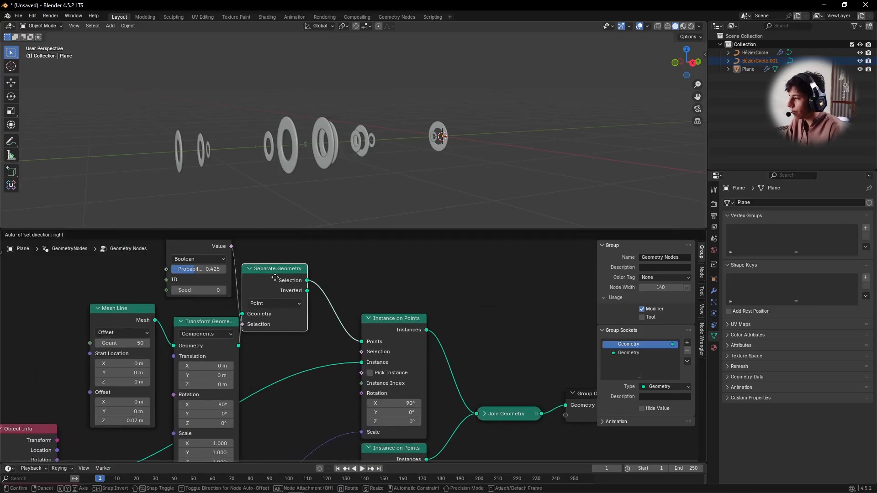
pyautogui.rightClick(277, 284)
pyautogui.keyDown('alt'); pyautogui.moveTo(291, 381); pyautogui.dragTo(256, 337); pyautogui.keyUp('alt')
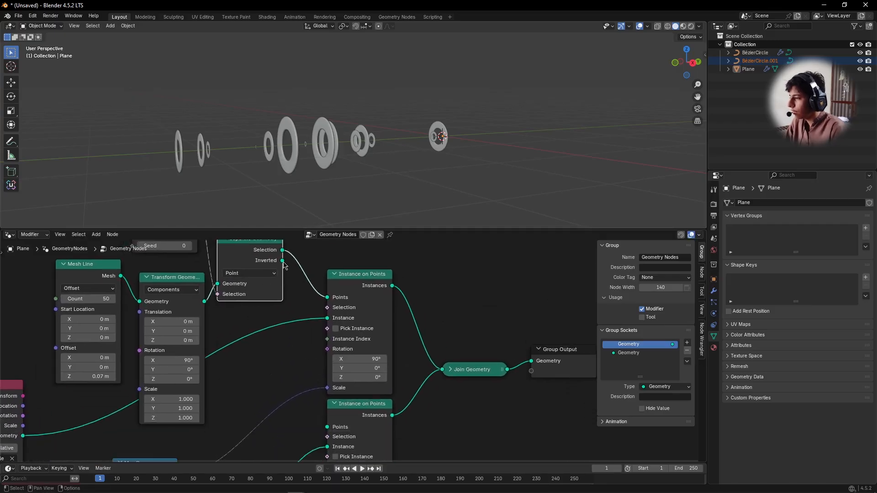
pyautogui.moveTo(283, 260); pyautogui.dragTo(321, 400)
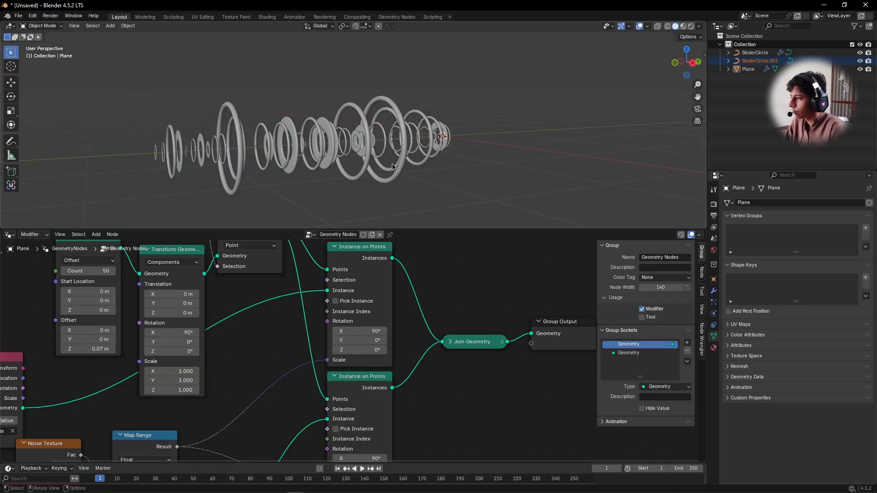
# - Set the Random Value node's Seed to 5 and inspect the mixed rings from several angles
pyautogui.moveTo(392, 163); pyautogui.dragTo(443, 171, button='middle')
pyautogui.scroll(-5, 473, 306)
pyautogui.scroll(-2, 425, 338)
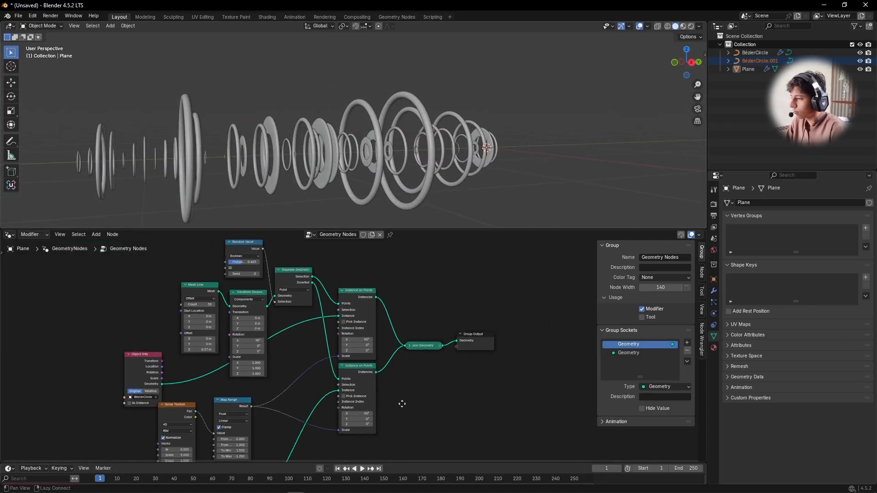
pyautogui.moveTo(398, 414); pyautogui.dragTo(498, 284, button='middle')
pyautogui.scroll(3, 386, 340)
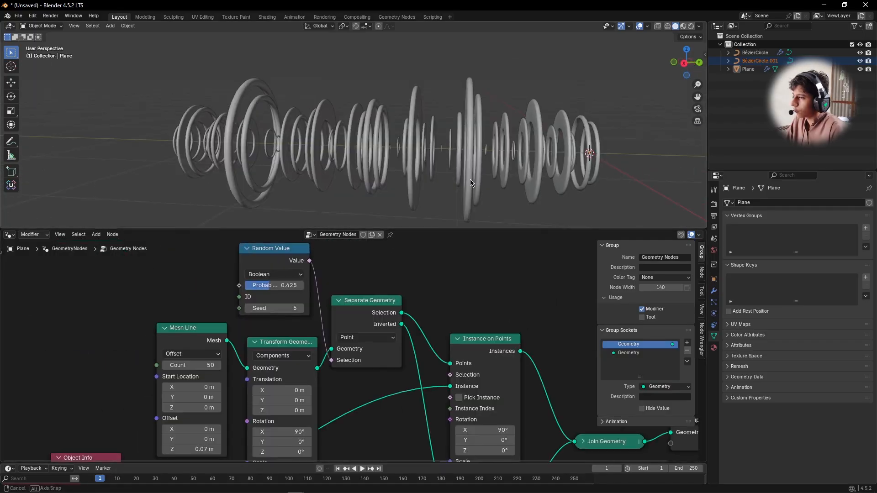
pyautogui.moveTo(470, 179); pyautogui.dragTo(523, 184, button='middle')
pyautogui.scroll(-5, 389, 369)
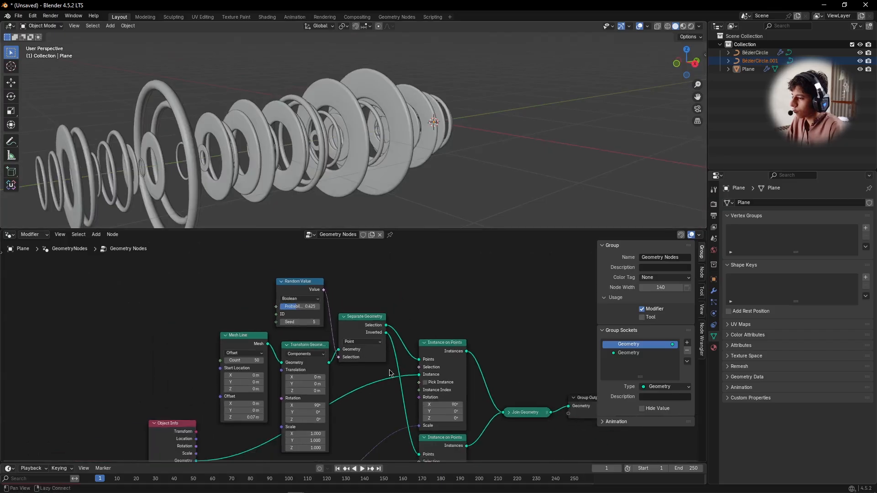
# - Try out different W values on the Noise Texture node to see how the ring sizes react
pyautogui.moveTo(391, 364); pyautogui.dragTo(413, 261, button='middle')
pyautogui.scroll(-3, 380, 351)
pyautogui.scroll(2, 414, 261)
pyautogui.moveTo(240, 279); pyautogui.dragTo(233, 266)
pyautogui.scroll(6, 300, 319)
pyautogui.moveTo(320, 331); pyautogui.dragTo(339, 256, button='middle')
pyautogui.scroll(1, 301, 322)
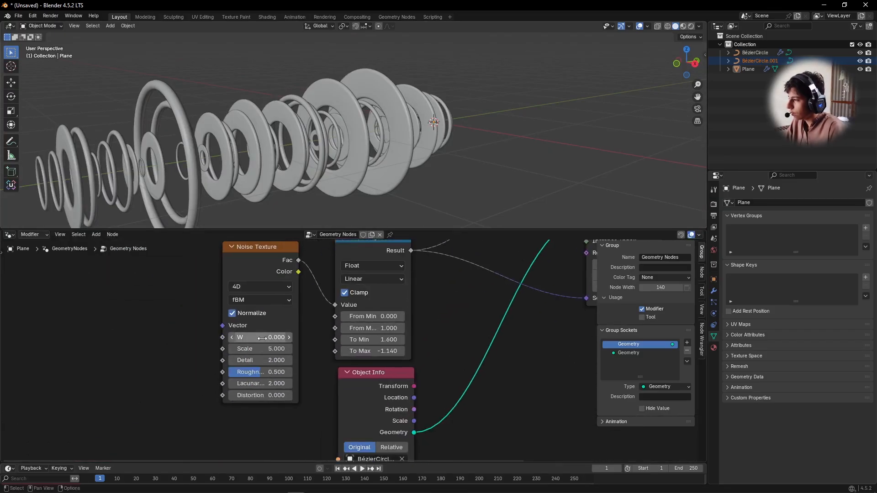
pyautogui.moveTo(262, 337); pyautogui.dragTo(310, 337)
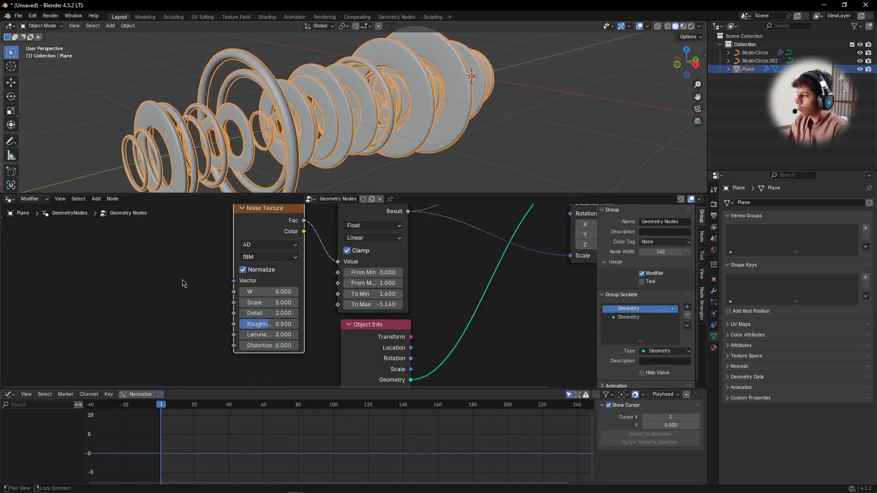
# - Insert a keyframe on the Noise Texture node's W value at frame 1
pyautogui.moveTo(183, 284); pyautogui.dragTo(169, 294, button='middle')
pyautogui.moveTo(211, 390); pyautogui.dragTo(211, 390)
pyautogui.click(213, 406)
pyautogui.moveTo(168, 323); pyautogui.dragTo(141, 330, button='middle')
pyautogui.hotkey('shift', 'Left')
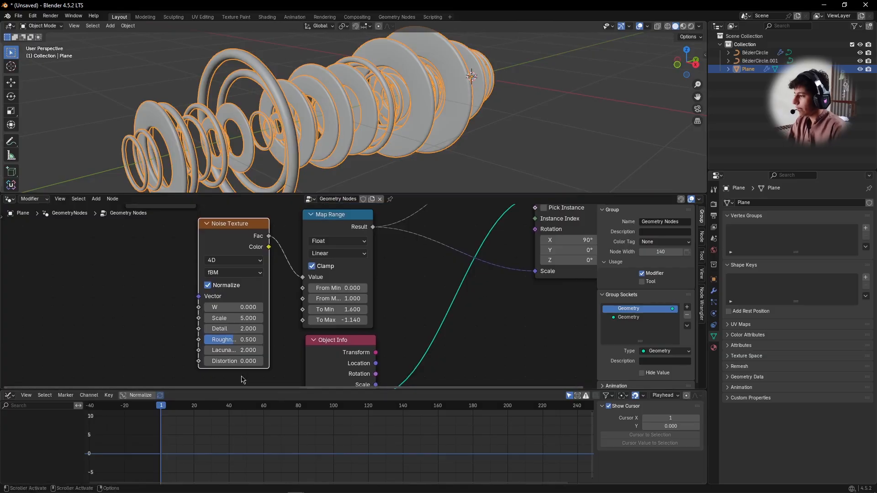
pyautogui.scroll(3, 93, 300)
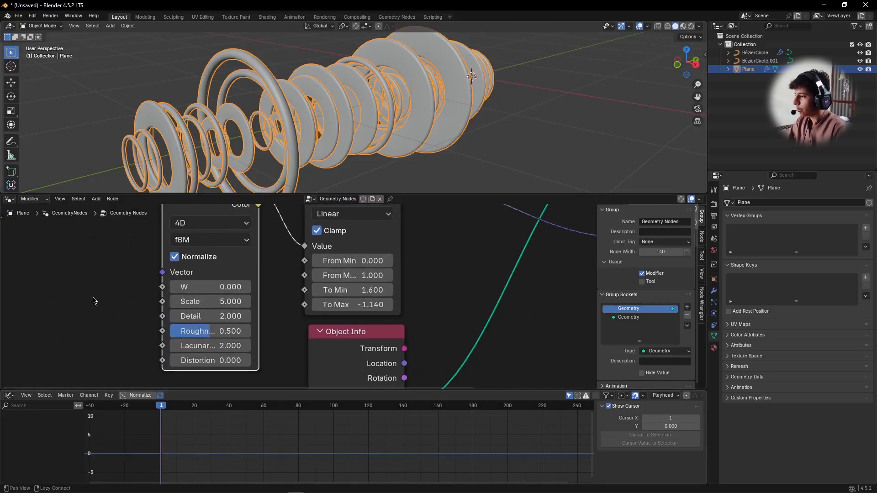
pyautogui.moveTo(93, 301); pyautogui.dragTo(144, 307, button='middle')
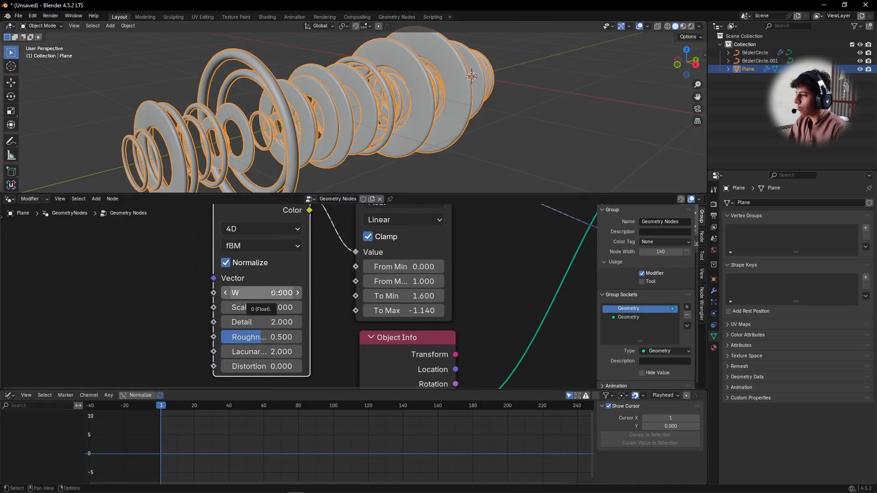
pyautogui.rightClick(274, 293)
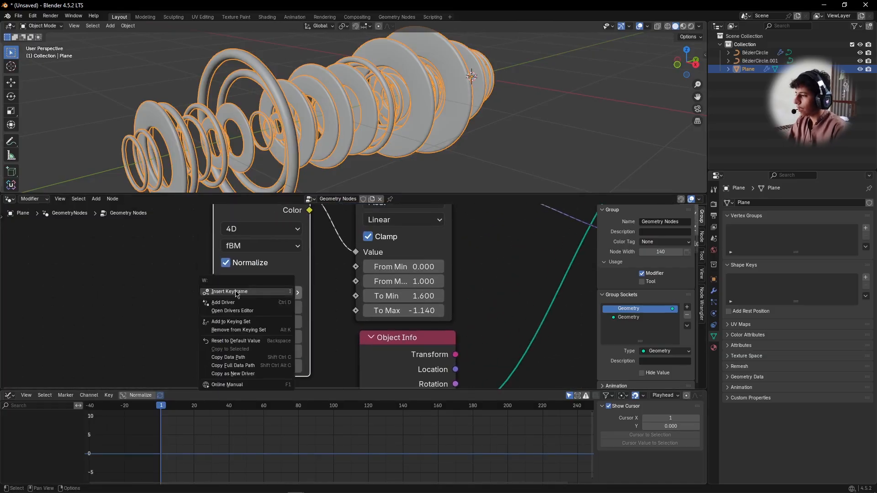
pyautogui.click(267, 296)
pyautogui.moveTo(255, 319); pyautogui.dragTo(264, 300, button='middle')
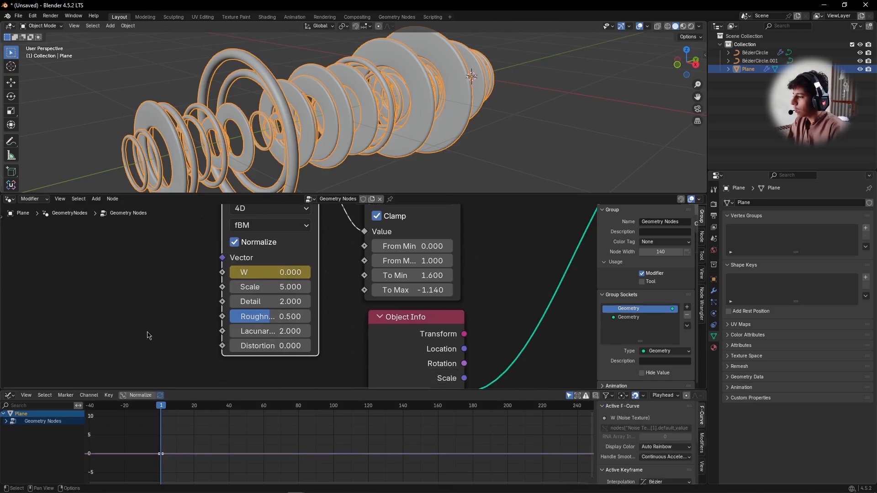
# - Apply Sound to Samples to the W curve with the intouch - Now I'm Broken MP3 from the Downloads folder
pyautogui.click(90, 396)
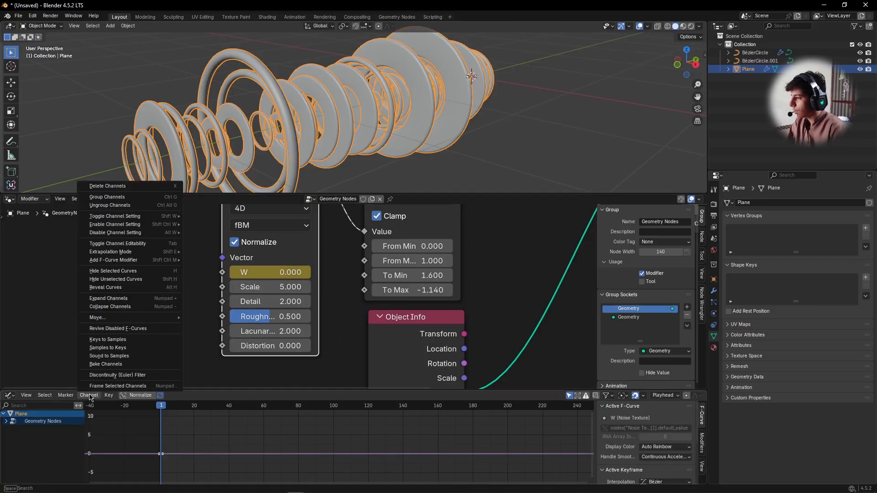
pyautogui.click(136, 357)
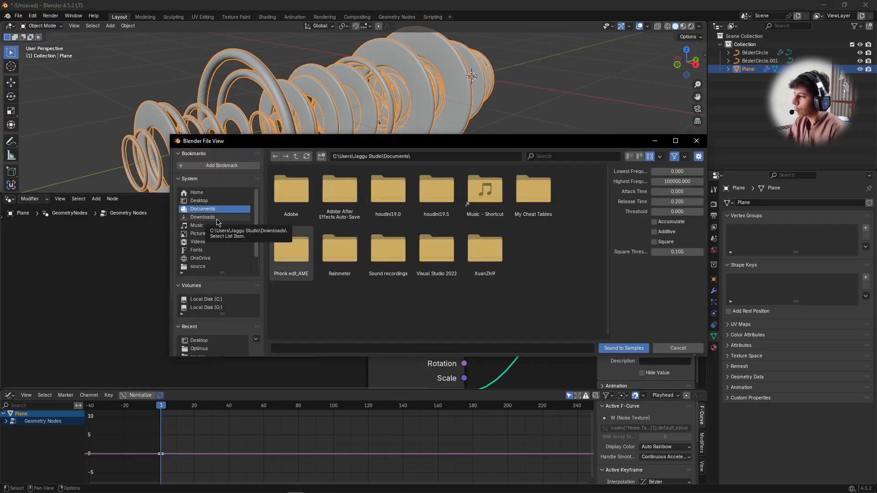
pyautogui.click(245, 221)
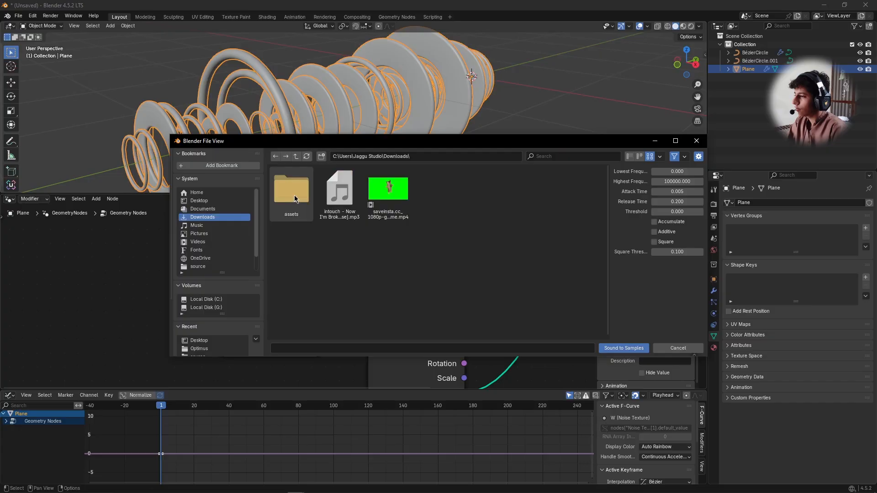
pyautogui.doubleClick(334, 192)
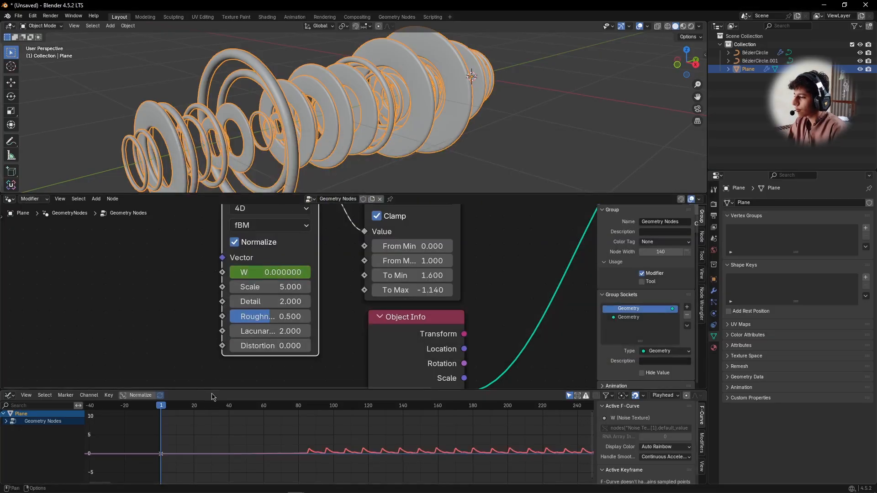
# - Enlarge the Graph Editor, play the sound-driven ring animation, and return to frame 1
pyautogui.moveTo(358, 389); pyautogui.dragTo(351, 303)
pyautogui.press('space')
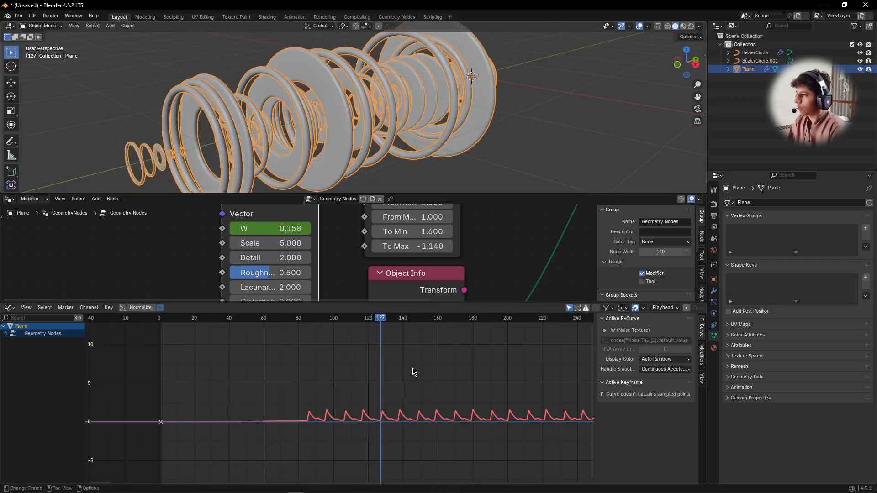
pyautogui.press('space')
pyautogui.hotkey('shift', 'Left')
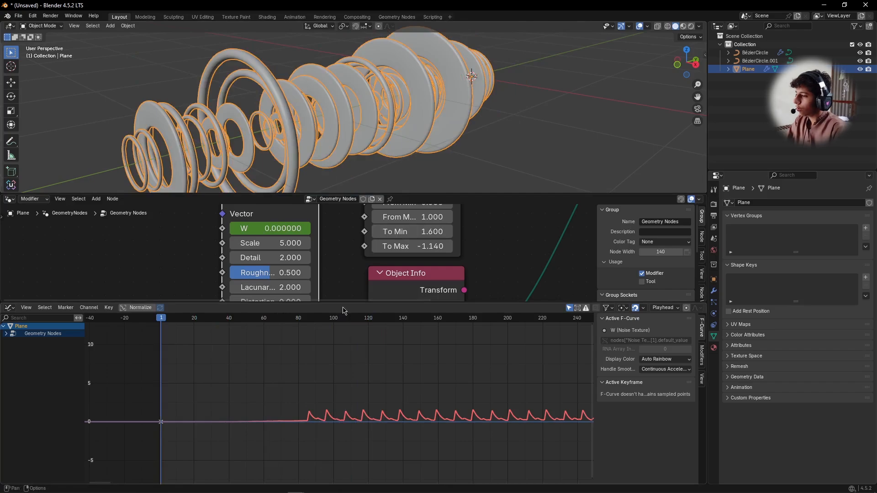
pyautogui.moveTo(342, 303); pyautogui.dragTo(343, 365)
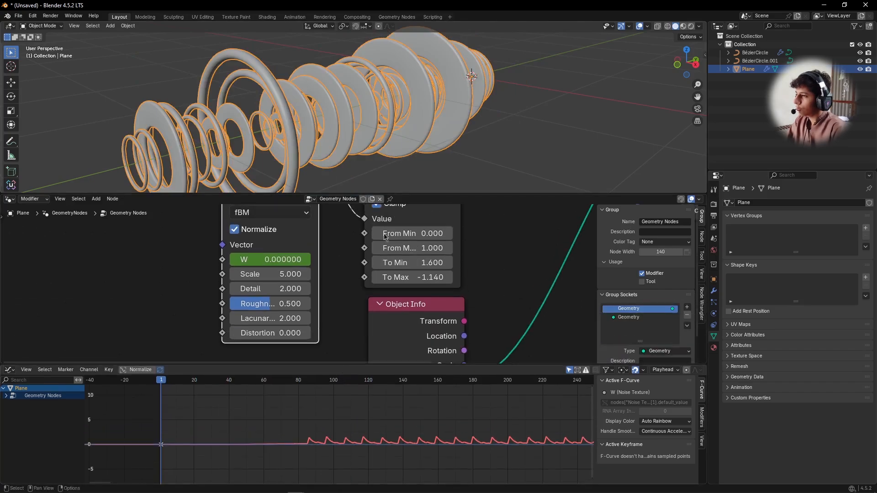
# - Add a Video Editing workspace to the project
pyautogui.click(451, 17)
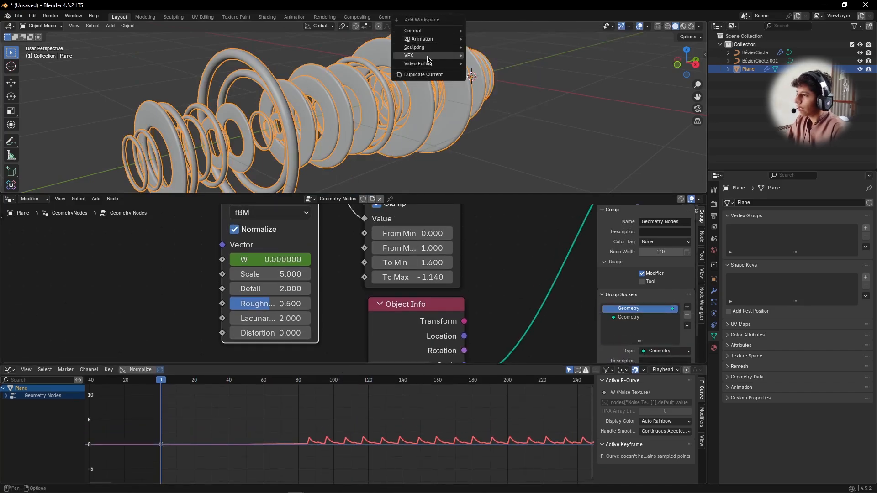
pyautogui.moveTo(423, 67)
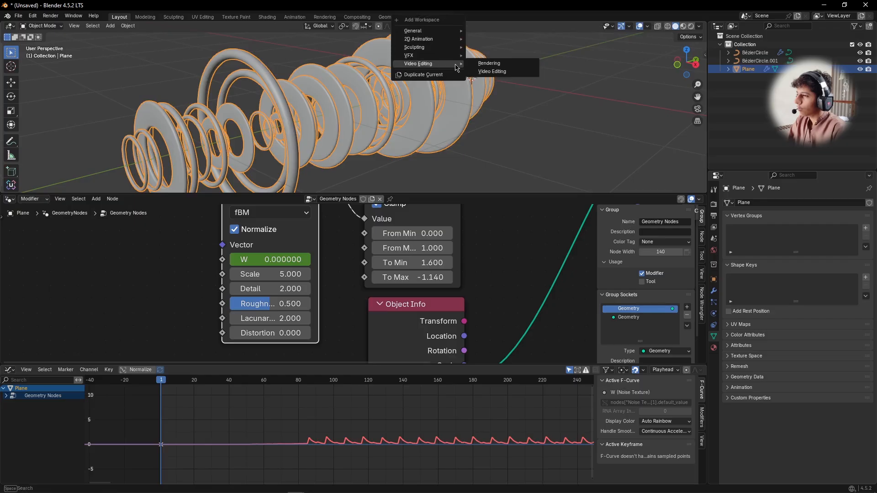
pyautogui.click(489, 73)
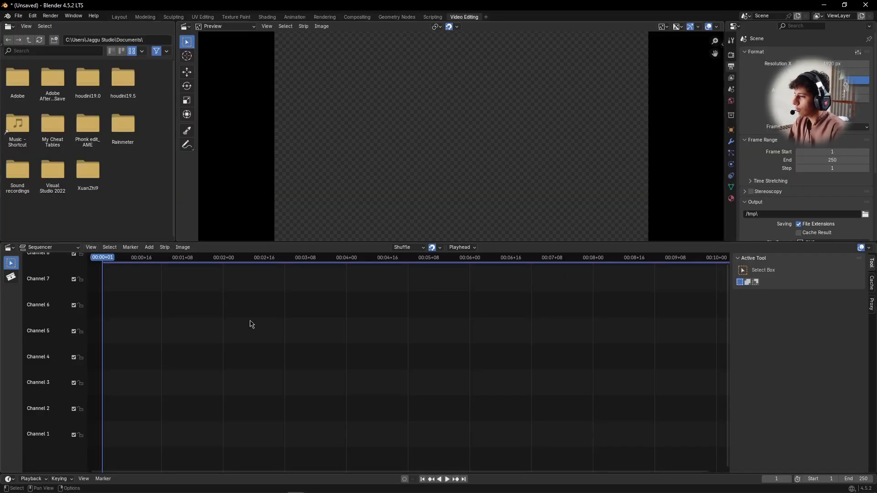
# - Add the intouch - Now I'm Broken MP3 from Downloads to the sequencer as a sound strip on channel 1 at frame 1
pyautogui.hotkey('shift', 'a')
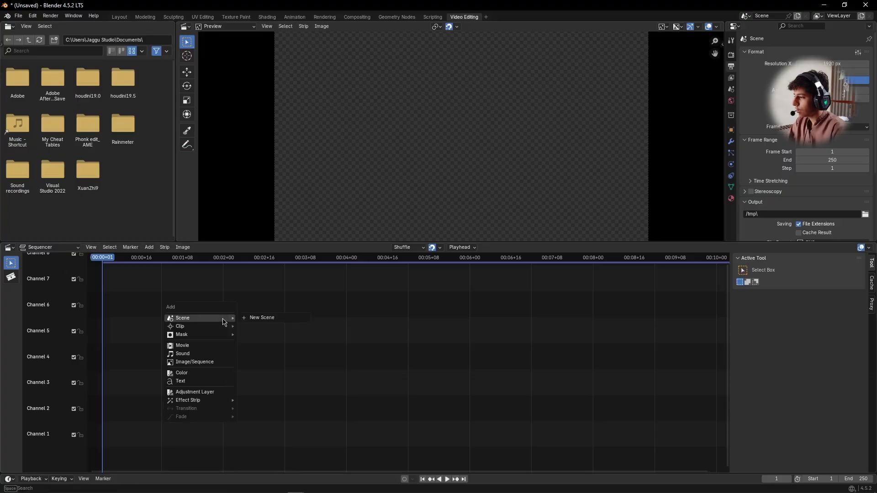
pyautogui.click(197, 354)
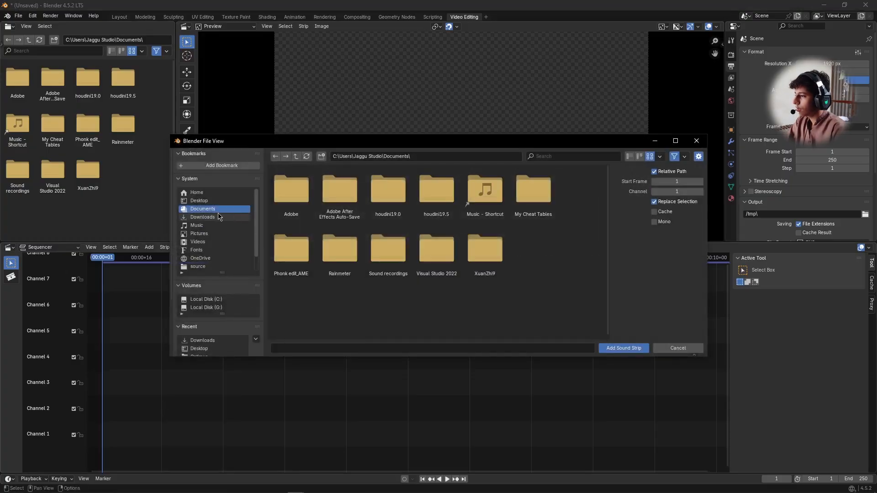
pyautogui.click(203, 217)
pyautogui.click(342, 183)
pyautogui.doubleClick(341, 180)
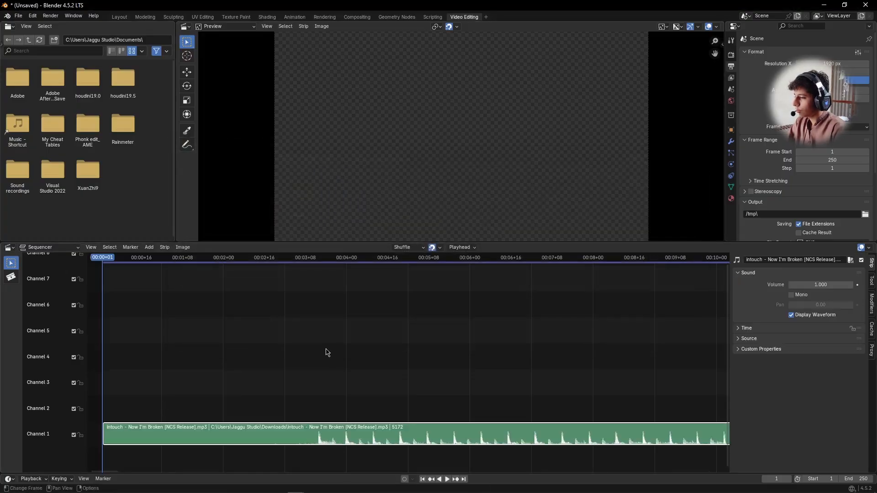
# - Check the full length of the sound strip in the sequencer and edit the scene's end frame
pyautogui.keyDown('ctrl'); pyautogui.hscroll(5, 478, 365); pyautogui.keyUp('ctrl')
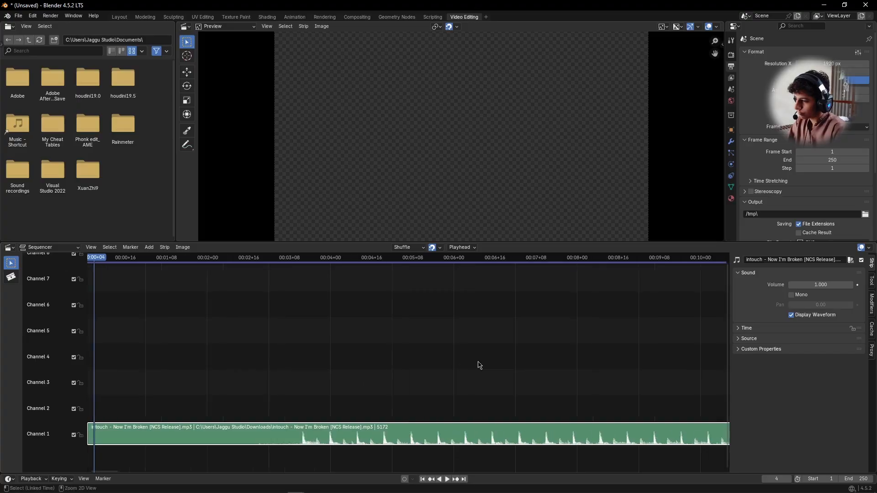
pyautogui.scroll(-6, 477, 364)
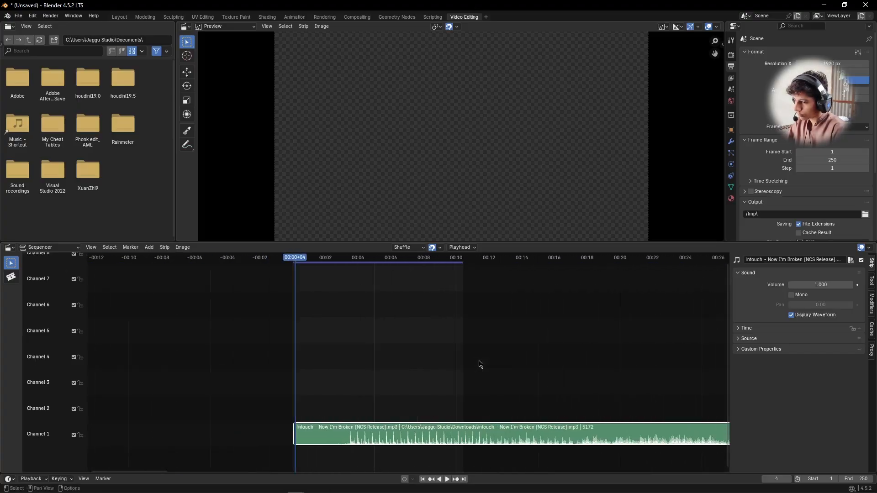
pyautogui.moveTo(693, 361); pyautogui.dragTo(454, 361, button='middle')
pyautogui.scroll(-10, 497, 360)
pyautogui.scroll(-10, 648, 371)
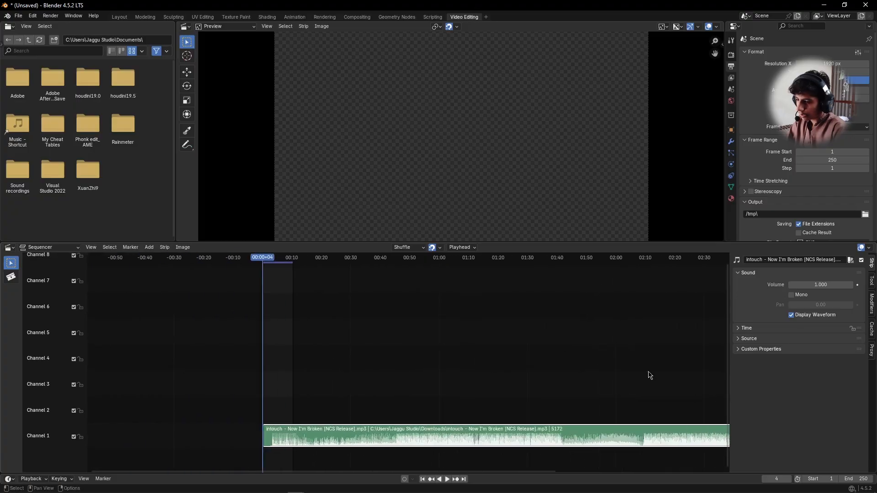
pyautogui.moveTo(658, 407); pyautogui.dragTo(615, 406, button='middle')
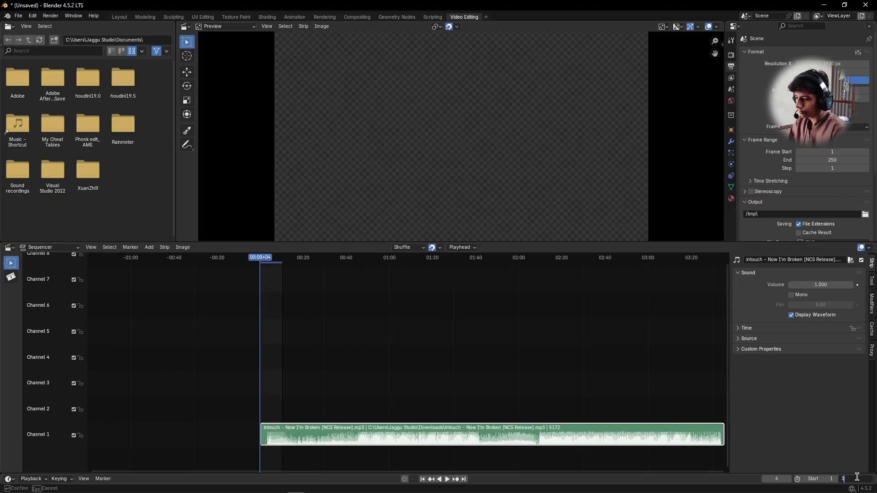
# - Return to the Layout workspace, enlarge the 3D viewport, and play the ring animation with the music
pyautogui.click(121, 17)
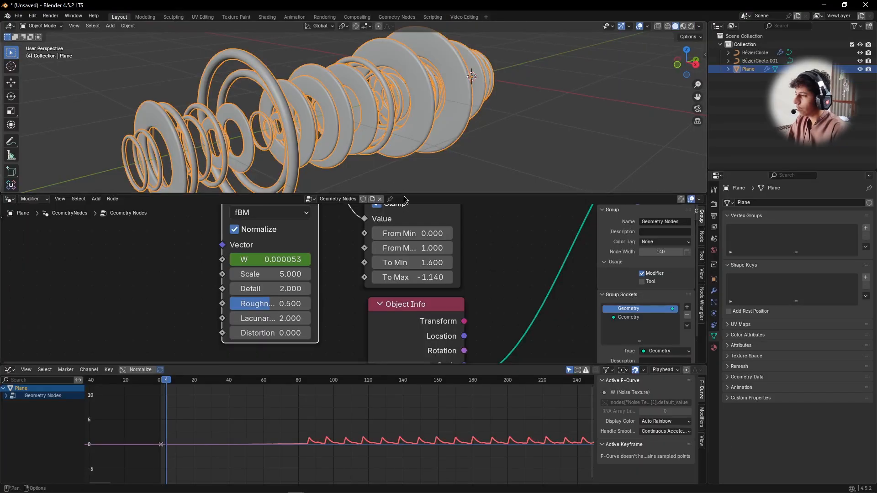
pyautogui.moveTo(404, 195); pyautogui.dragTo(411, 260)
pyautogui.press('space')
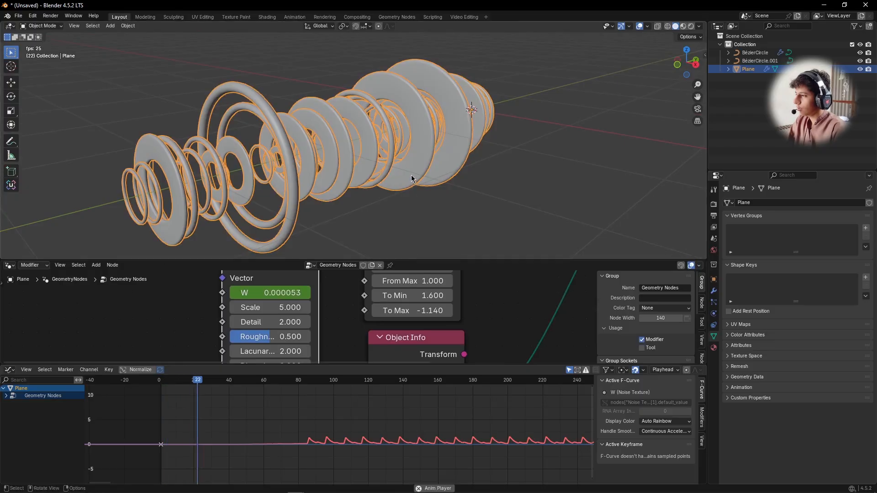
# - Play the ring animation with the music, view it from another angle, and return to frame 1
pyautogui.press('space')
pyautogui.press('space')
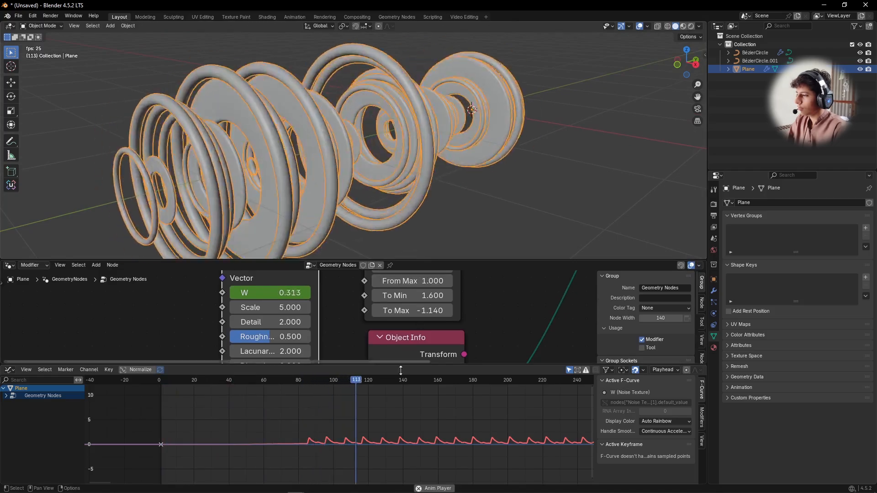
pyautogui.moveTo(320, 170); pyautogui.dragTo(391, 163, button='middle')
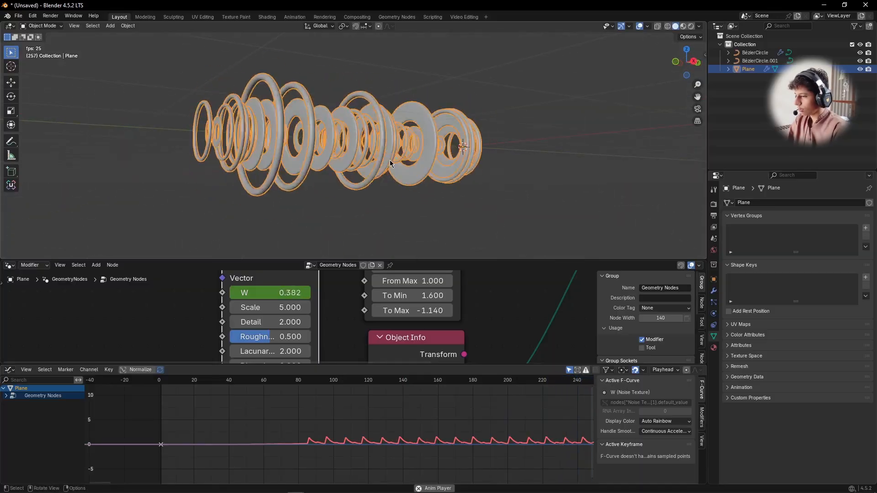
pyautogui.hotkey('shift', 'Left')
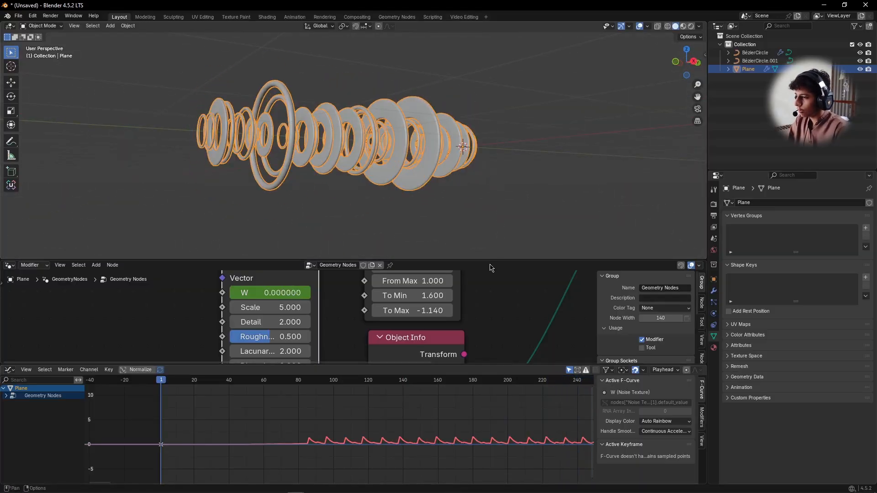
# - Enlarge the Graph Editor by shrinking the viewport and node editor, showing more of the baked W curve
pyautogui.moveTo(491, 259); pyautogui.dragTo(485, 112)
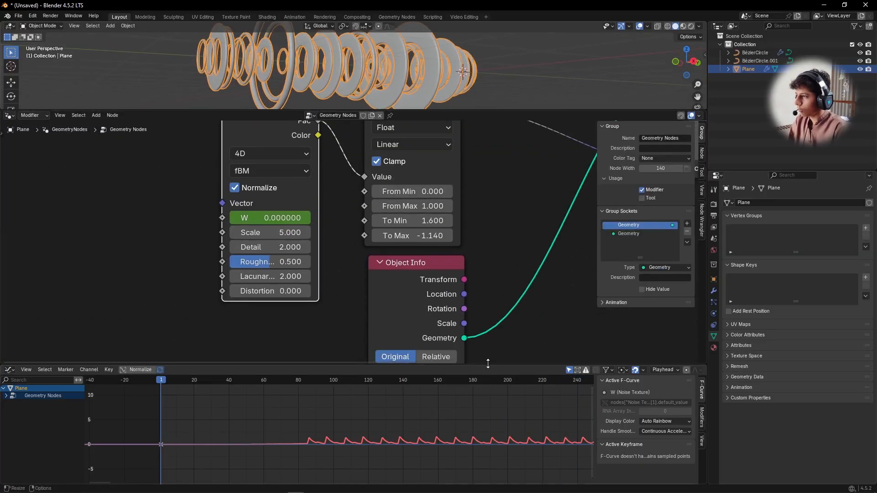
pyautogui.moveTo(488, 364); pyautogui.dragTo(491, 224)
pyautogui.moveTo(455, 111); pyautogui.dragTo(459, 133)
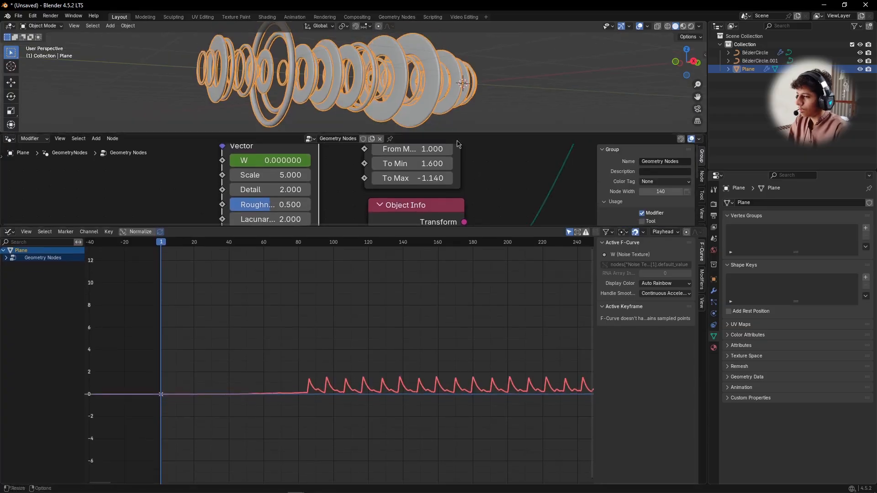
pyautogui.scroll(-9, 405, 346)
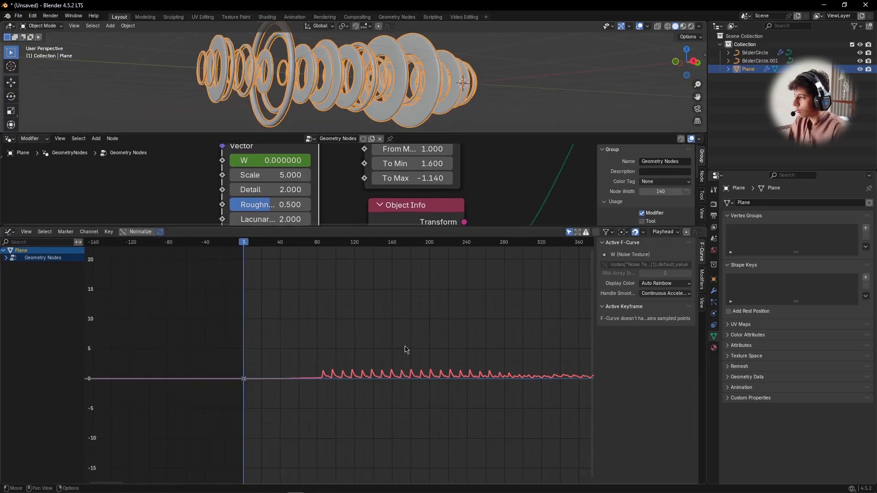
pyautogui.moveTo(489, 332); pyautogui.dragTo(396, 338, button='middle')
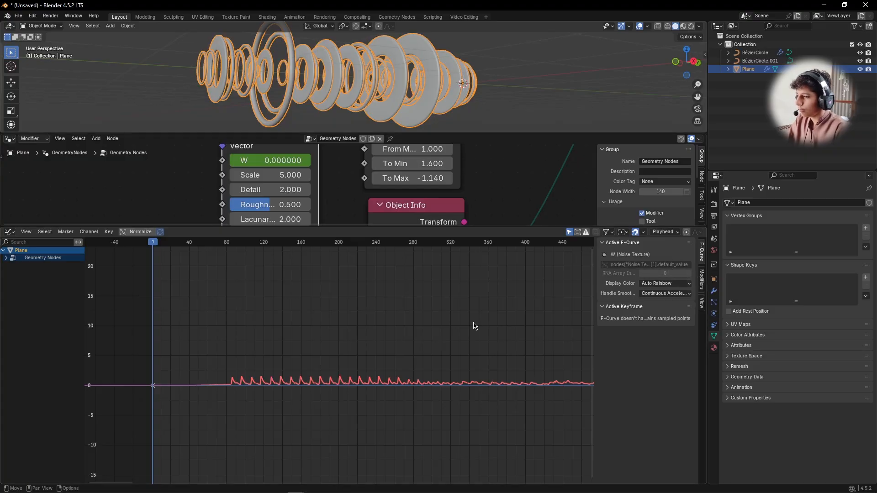
# - Add an Envelope modifier to the Noise Texture's W curve in the Graph Editor
pyautogui.press('n')
pyautogui.press('n')
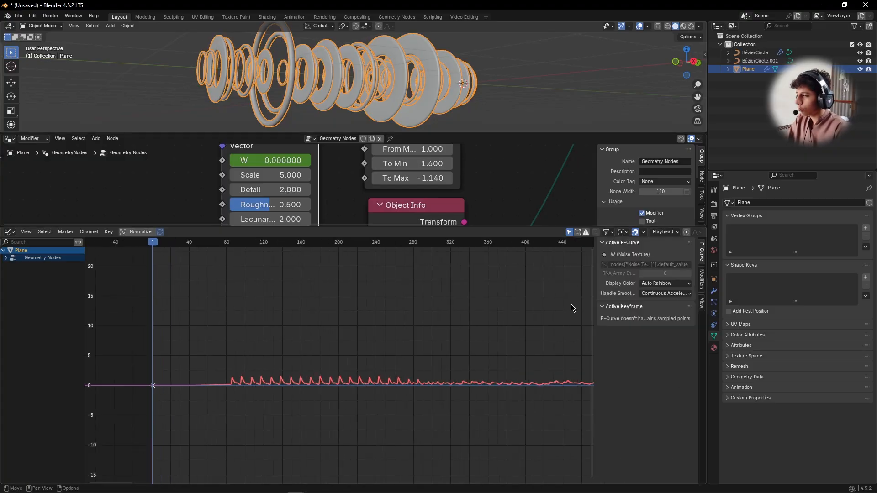
pyautogui.click(702, 283)
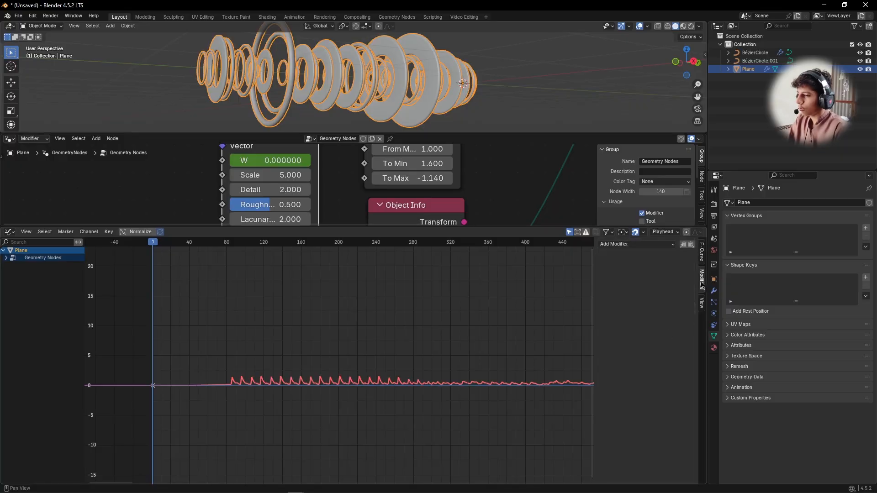
pyautogui.click(639, 248)
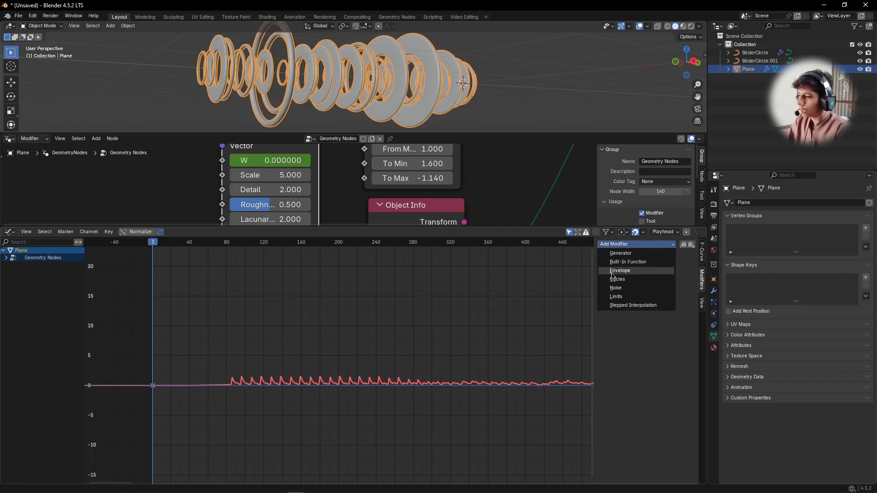
pyautogui.click(645, 271)
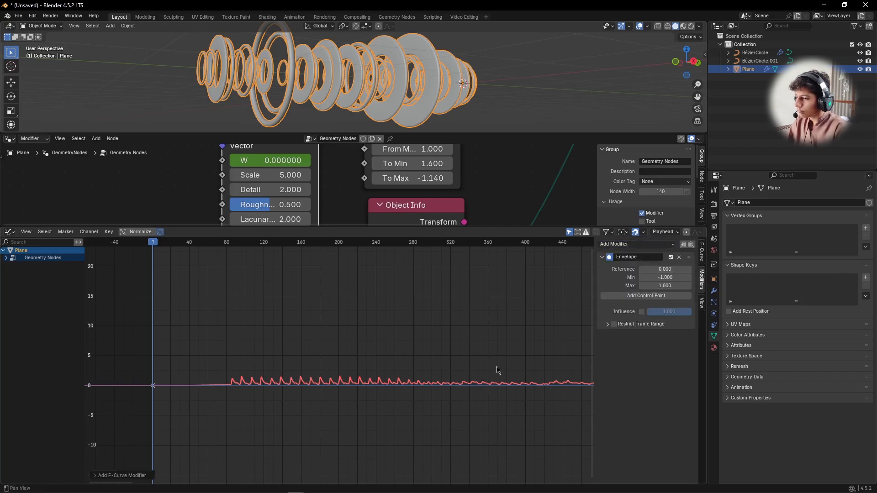
# - Add a control point to the Envelope modifier at frame 0 with a minimum of 1.4
pyautogui.moveTo(498, 370); pyautogui.dragTo(450, 372, button='middle')
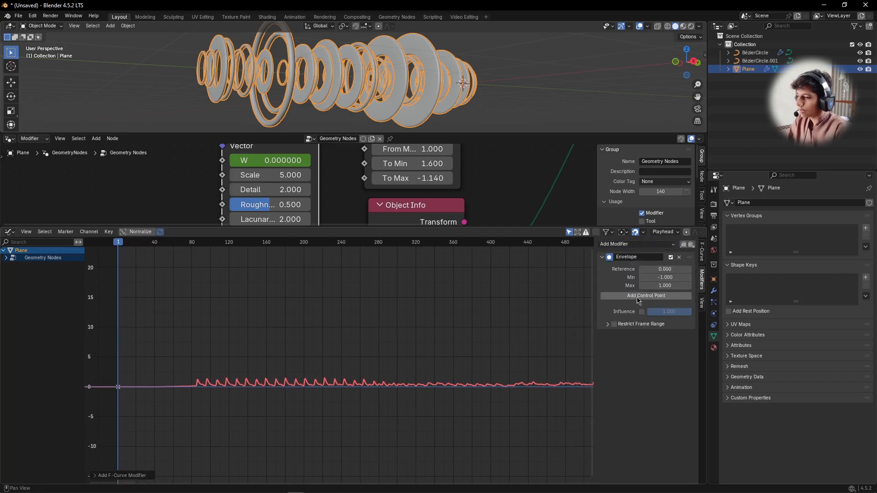
pyautogui.click(664, 298)
pyautogui.moveTo(641, 307); pyautogui.dragTo(630, 307)
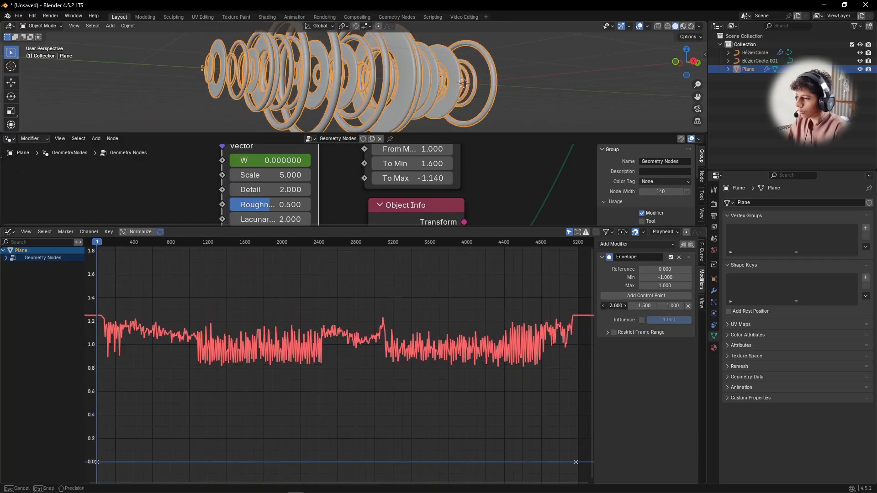
pyautogui.moveTo(616, 306); pyautogui.dragTo(636, 305)
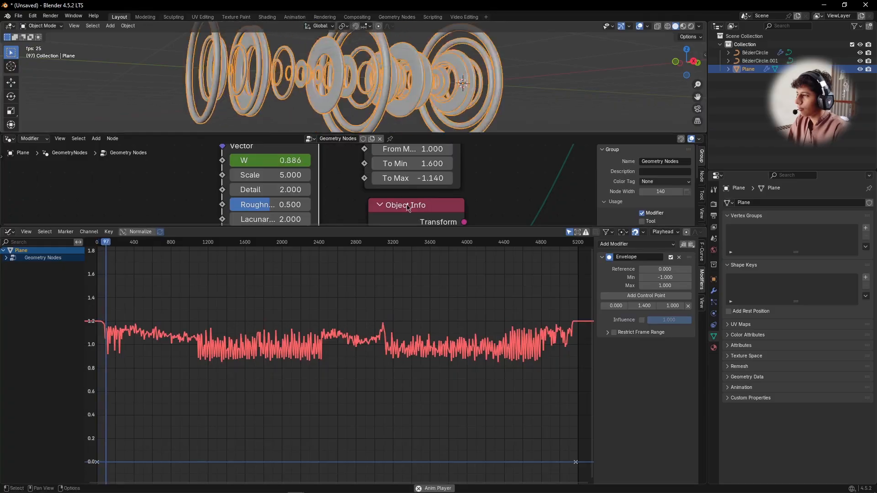
# - Shrink the Graph Editor and node editor and enlarge the viewport to watch the playing rings
pyautogui.moveTo(351, 227); pyautogui.dragTo(351, 359)
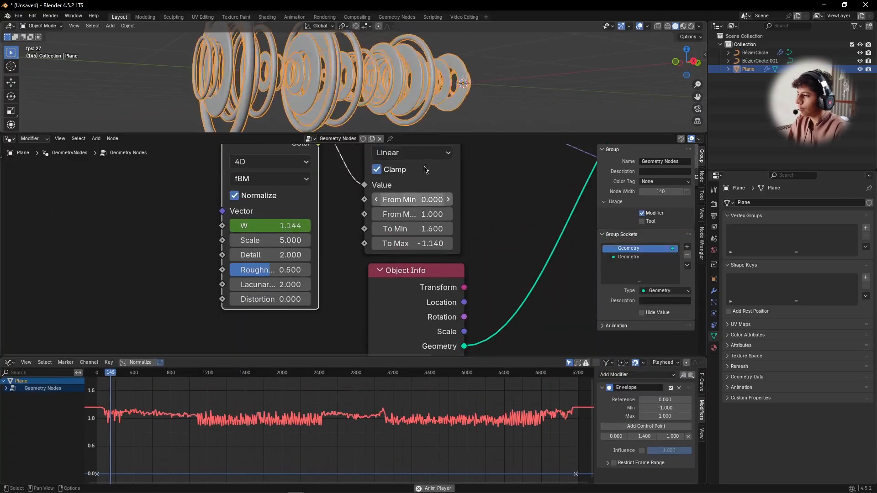
pyautogui.moveTo(424, 134); pyautogui.dragTo(424, 311)
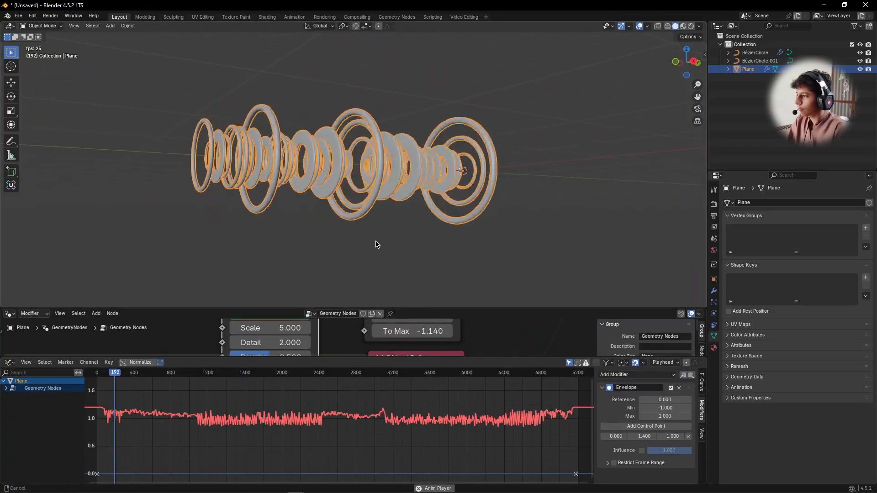
pyautogui.moveTo(376, 245)
pyautogui.mouseDown(button='middle')
pyautogui.moveTo(407, 265)
pyautogui.moveTo(390, 255)
pyautogui.mouseUp(button='middle')
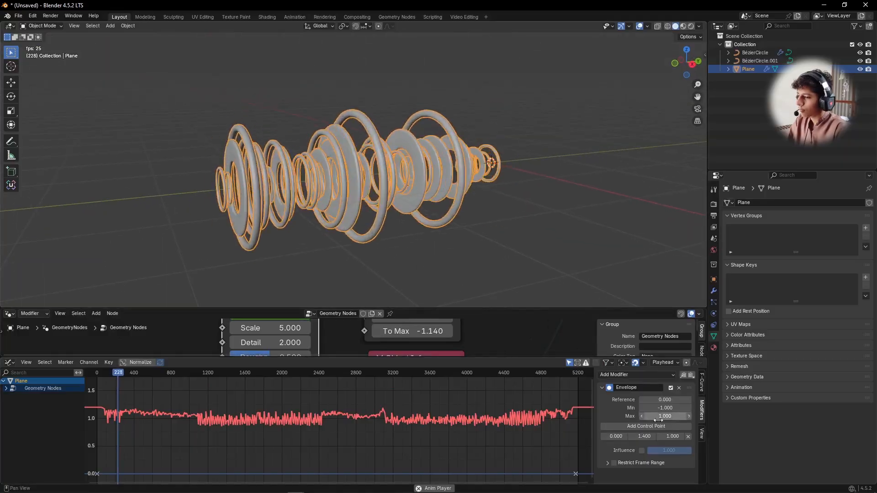
# - Try lower Envelope control point minimums of 1.1 and 1.2 and check the ring motion
pyautogui.click(630, 438)
pyautogui.click(631, 437)
pyautogui.click(631, 438)
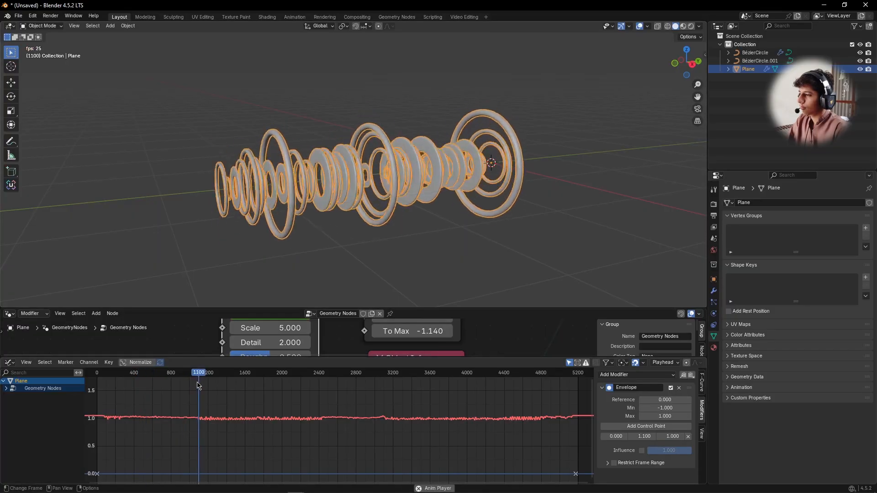
pyautogui.press('space')
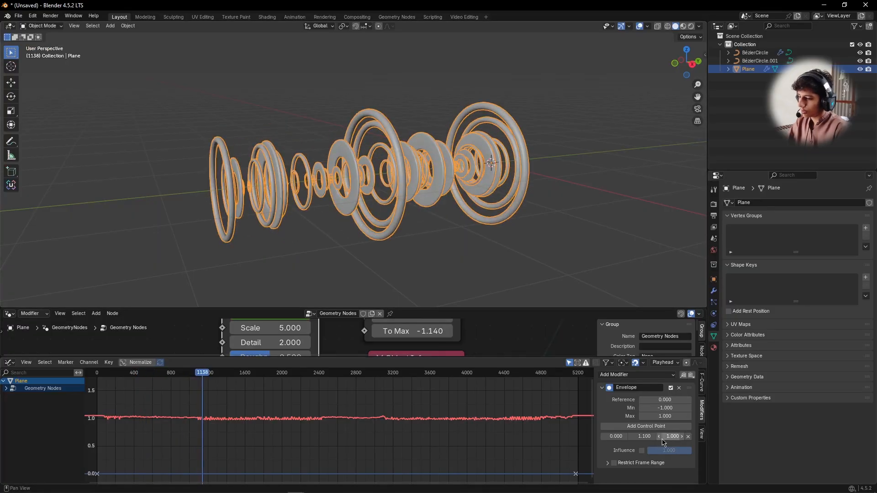
pyautogui.click(653, 439)
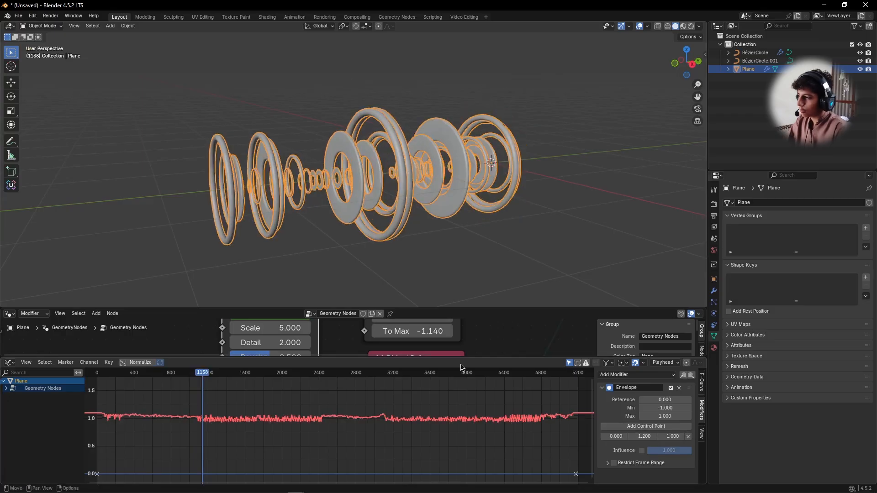
pyautogui.scroll(-2, 424, 200)
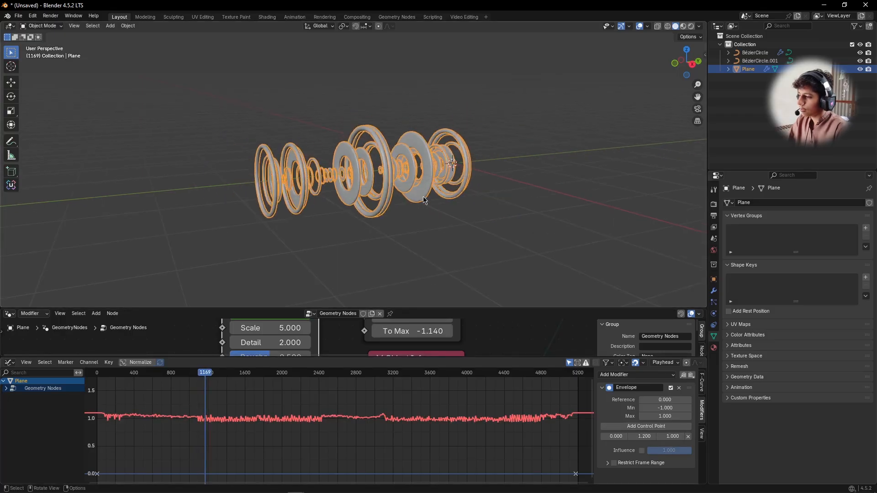
pyautogui.moveTo(539, 260); pyautogui.dragTo(443, 211, button='middle')
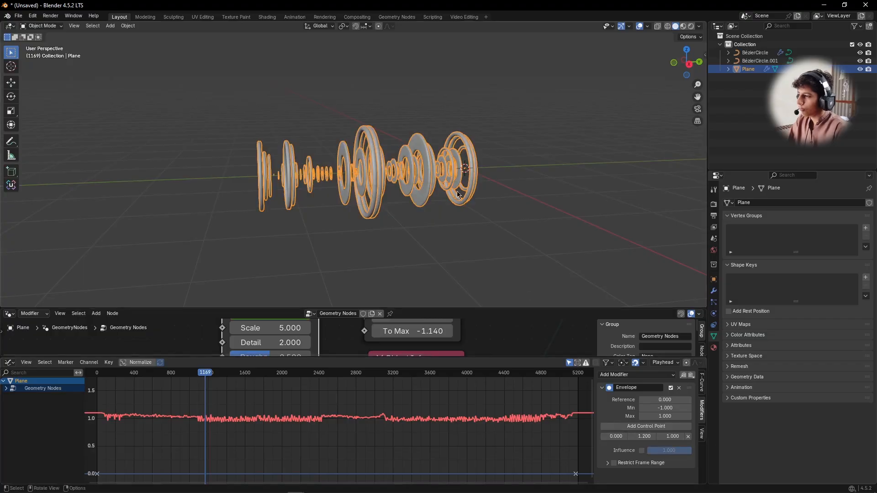
# - Try the Envelope control point's minimum at 1.4 while viewing the playing rings from several angles
pyautogui.doubleClick(653, 437)
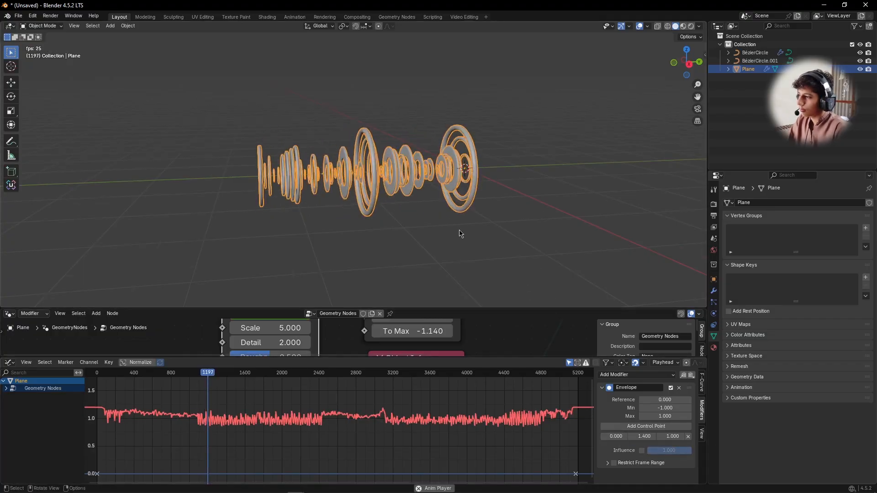
pyautogui.moveTo(461, 234); pyautogui.dragTo(445, 216, button='middle')
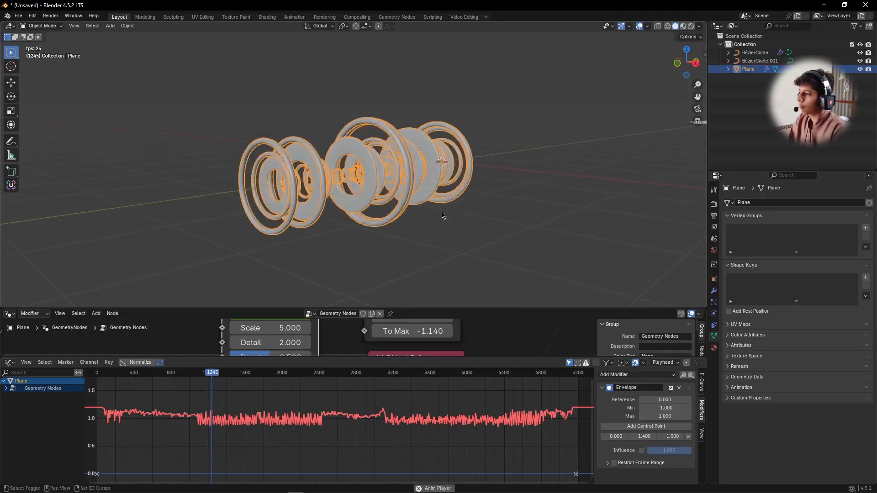
pyautogui.moveTo(487, 225); pyautogui.dragTo(457, 226, button='middle')
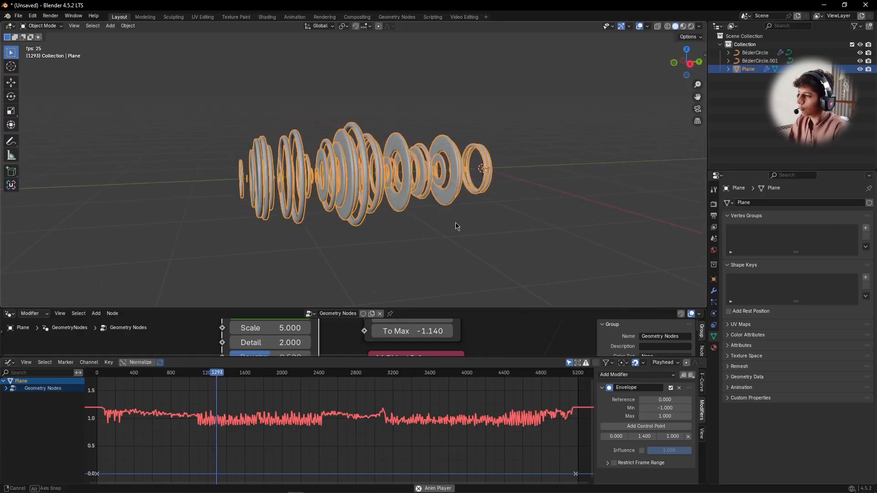
# - Set the Envelope control point's minimum to 1.3 and replay the animation from the beginning
pyautogui.click(632, 437)
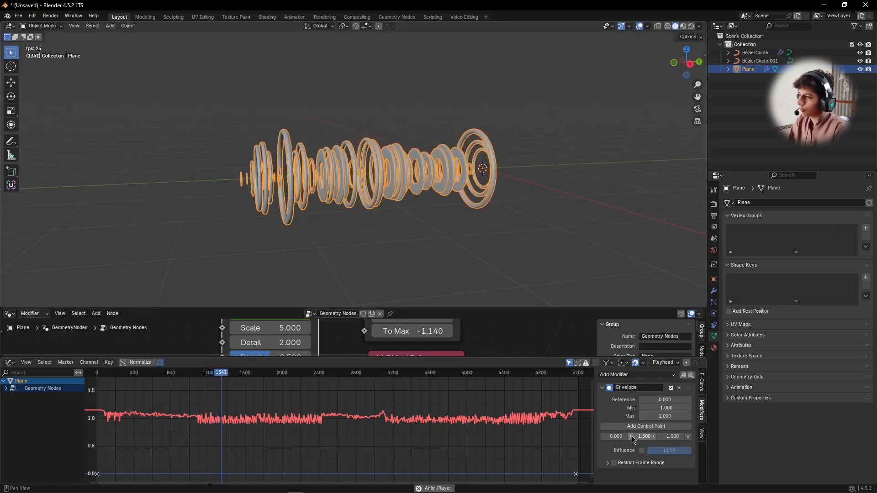
pyautogui.press('Escape')
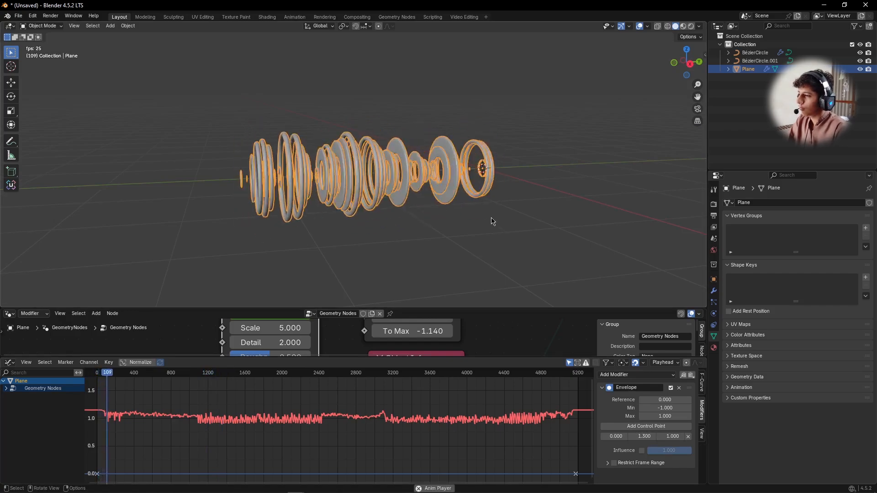
pyautogui.press('space')
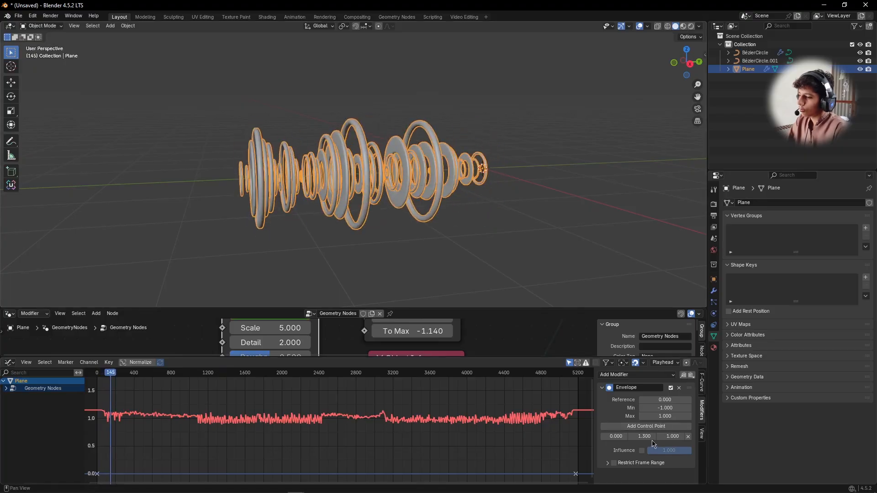
# - Shrink the Graph Editor and join the node editor area into the 3D viewport
pyautogui.moveTo(467, 307); pyautogui.dragTo(460, 190)
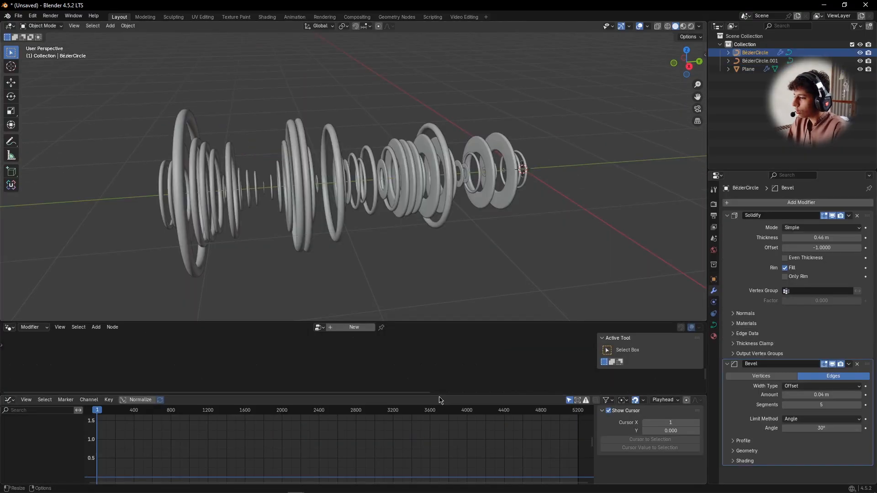
pyautogui.moveTo(440, 394); pyautogui.dragTo(441, 434)
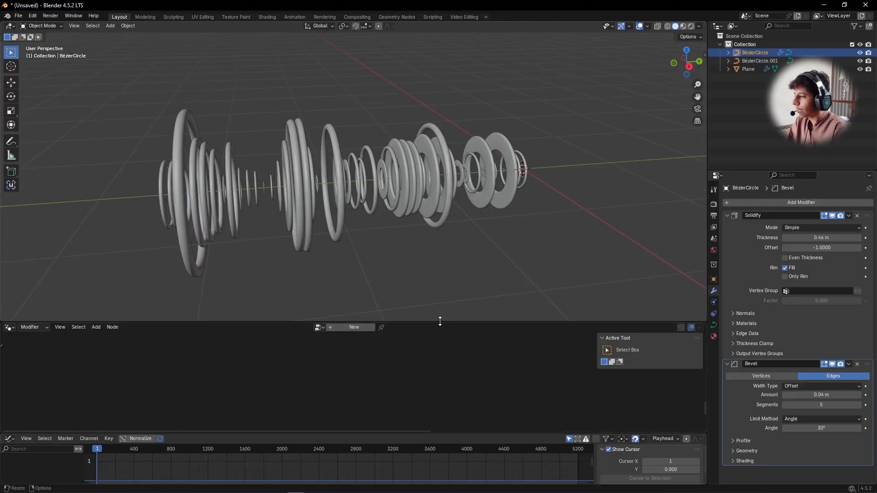
pyautogui.rightClick(440, 321)
pyautogui.click(413, 341)
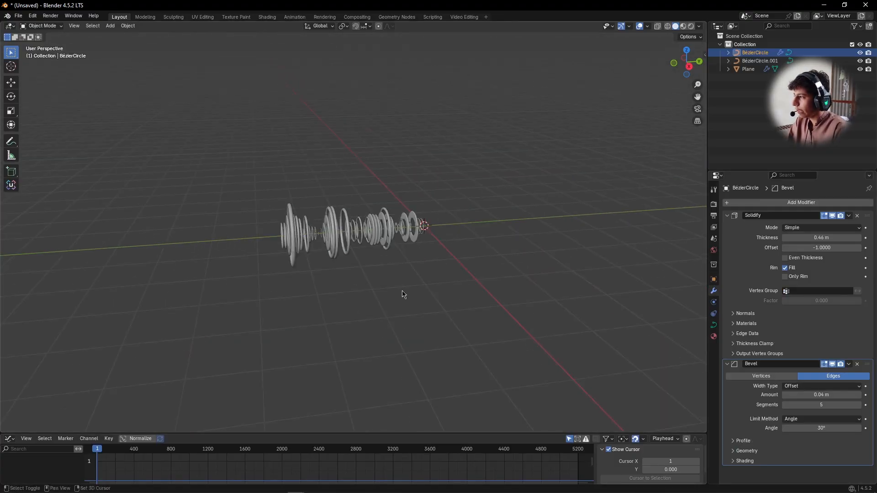
# - Deselect everything and add a mesh plane at the 3D cursor by the end of the ring row
pyautogui.scroll(4, 431, 312)
pyautogui.scroll(2, 390, 248)
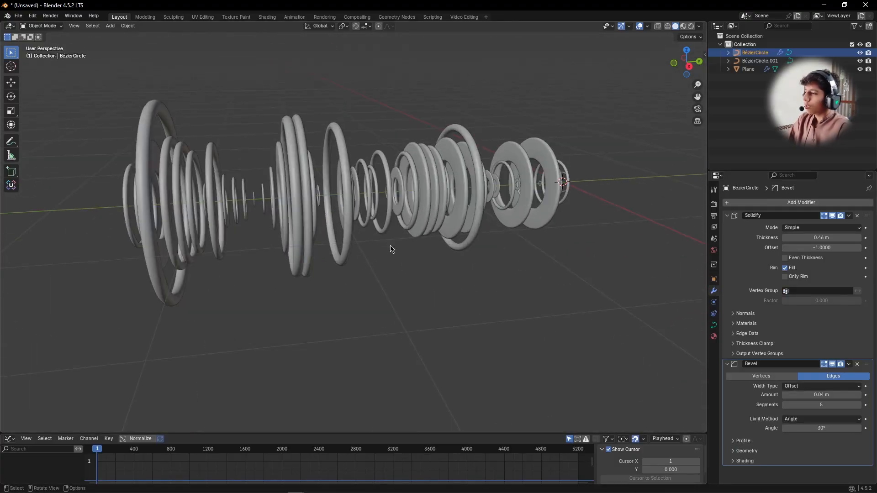
pyautogui.moveTo(341, 271); pyautogui.dragTo(369, 297, button='middle')
pyautogui.scroll(-5, 356, 247)
pyautogui.click(348, 215)
pyautogui.scroll(3, 348, 215)
pyautogui.click(431, 144)
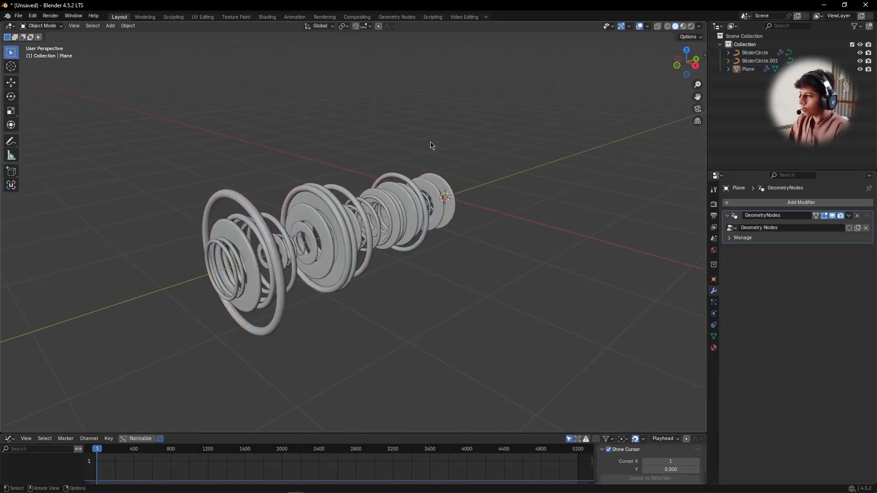
pyautogui.keyDown('alt'); pyautogui.moveTo(532, 185); pyautogui.dragTo(455, 190); pyautogui.keyUp('alt')
pyautogui.hotkey('shift', 'a')
pyautogui.moveTo(452, 137)
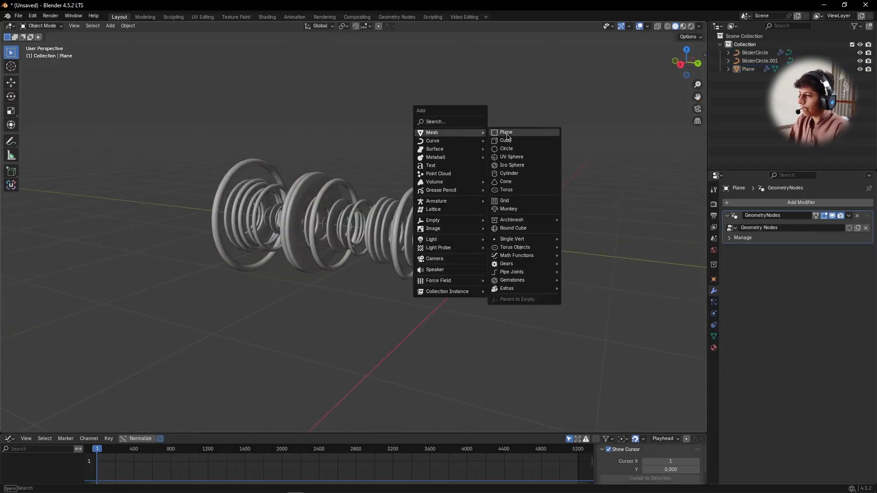
pyautogui.click(507, 131)
pyautogui.moveTo(540, 249); pyautogui.dragTo(593, 229, button='middle')
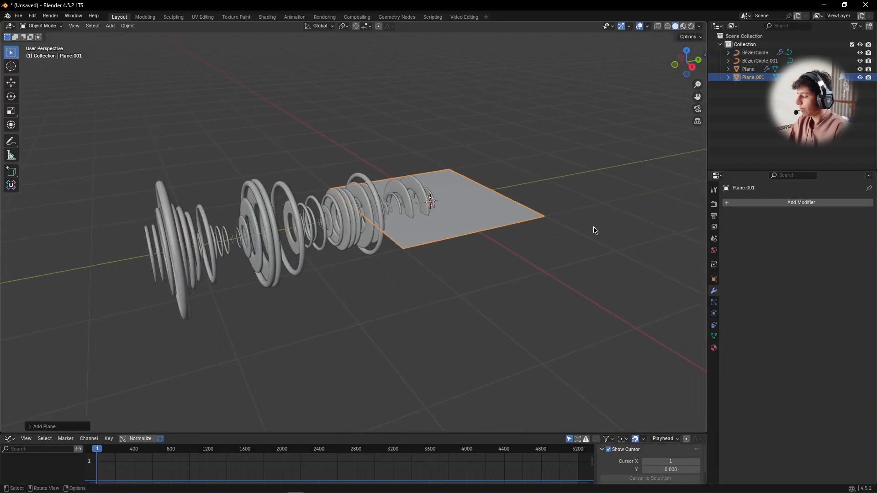
# - Rotate the new plane 90° so it stands upright parallel to the ring row, and scale it up as a backdrop
pyautogui.write('rx90')
pyautogui.press('Return')
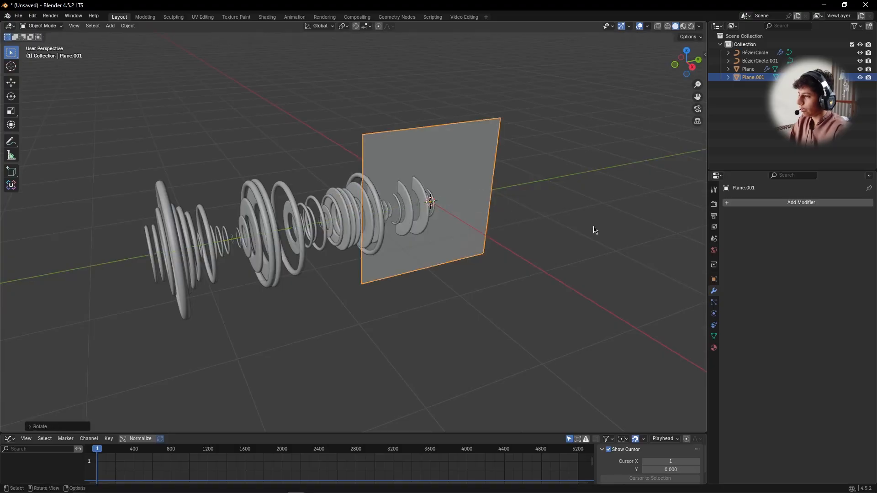
pyautogui.press('s')
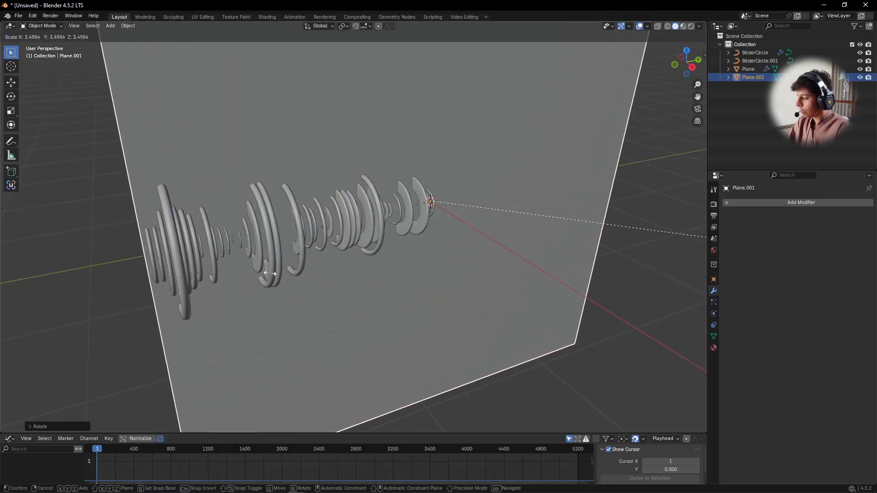
pyautogui.click(390, 305)
# - Move the enlarged plane along the X axis to sit well behind the rings, and deselect it
pyautogui.press('g')
pyautogui.press('x')
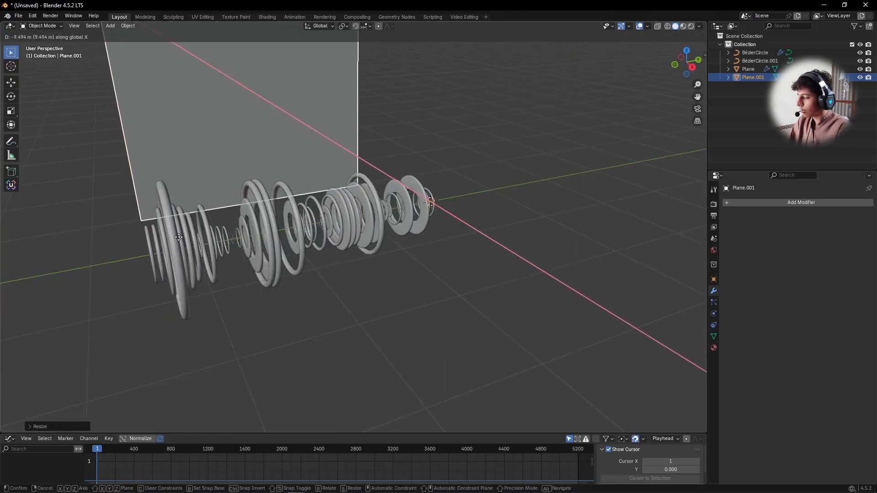
pyautogui.click(135, 232)
pyautogui.keyDown('shift'); pyautogui.moveTo(135, 232); pyautogui.dragTo(189, 238, button='middle'); pyautogui.keyUp('shift')
pyautogui.click(395, 142)
pyautogui.scroll(1, 323, 167)
pyautogui.moveTo(323, 167)
pyautogui.keyDown('shift'); pyautogui.mouseDown(button='middle')
pyautogui.moveTo(341, 201)
pyautogui.moveTo(313, 180)
pyautogui.mouseUp(button='middle'); pyautogui.keyUp('shift')
# - Add a camera and align it to the current angled view of the ring row
pyautogui.hotkey('shift', 'a')
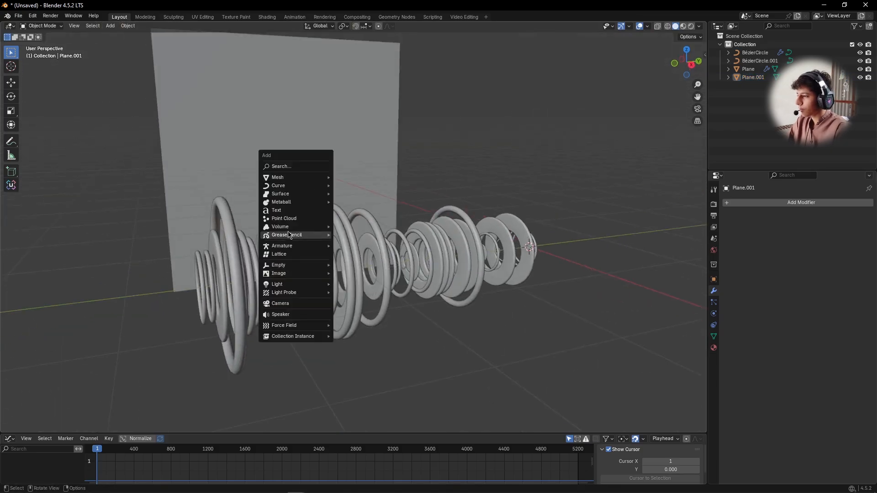
pyautogui.click(289, 305)
pyautogui.scroll(2, 416, 293)
pyautogui.keyDown('shift'); pyautogui.moveTo(415, 295); pyautogui.dragTo(416, 280, button='middle'); pyautogui.keyUp('shift')
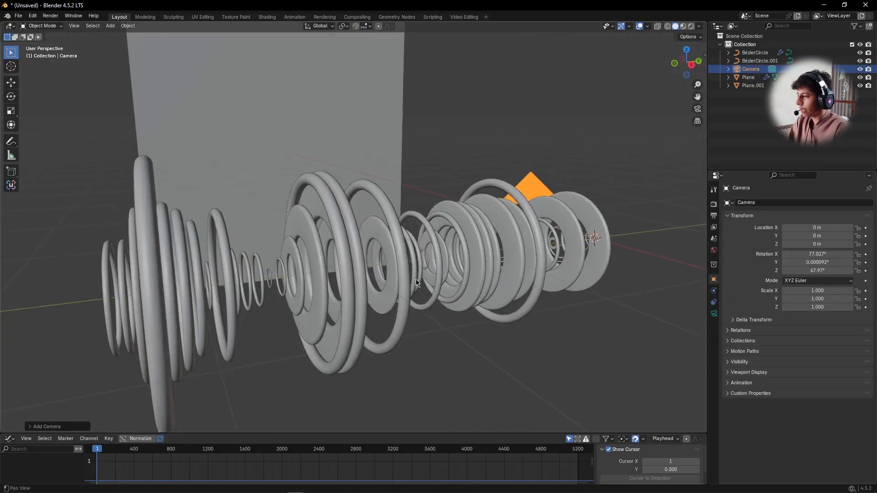
pyautogui.scroll(-1, 415, 280)
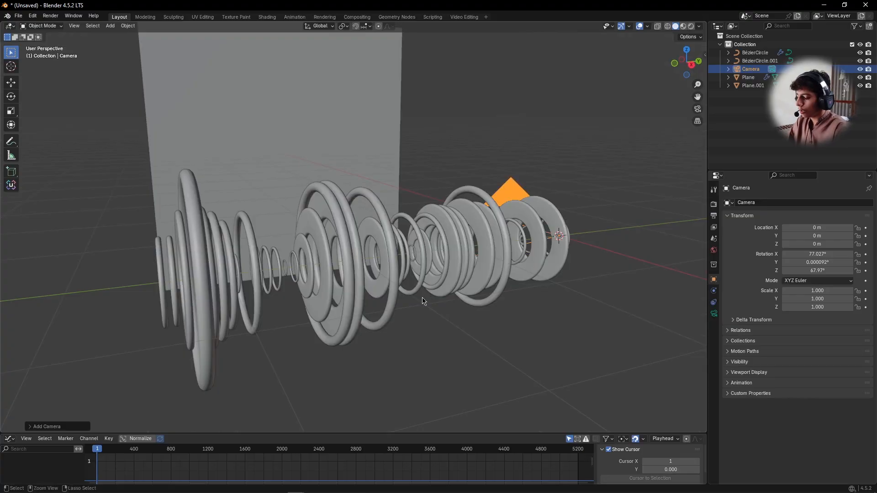
pyautogui.press('ctrl+alt+KP_0')
# - Shift the camera to reframe the rings and pull it back about 0.66 m along its local Z axis
pyautogui.press('g')
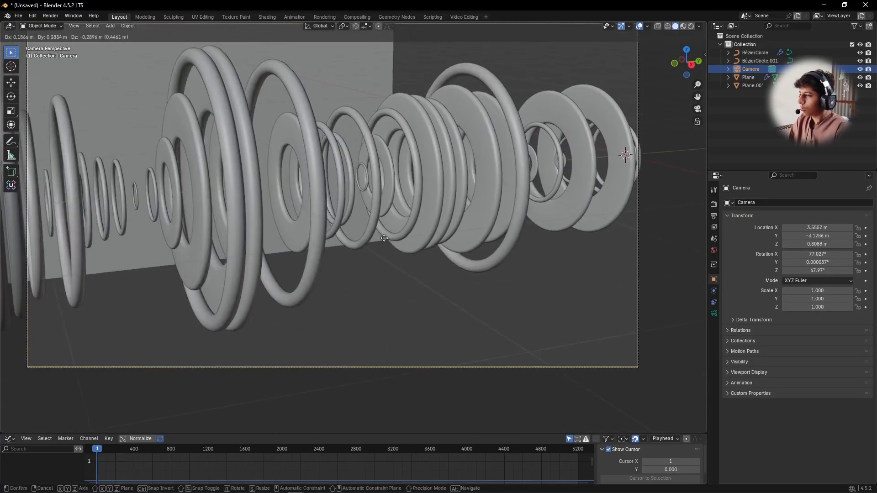
pyautogui.click(396, 260)
pyautogui.keyDown('shift'); pyautogui.moveTo(376, 220); pyautogui.dragTo(407, 259, button='middle'); pyautogui.keyUp('shift')
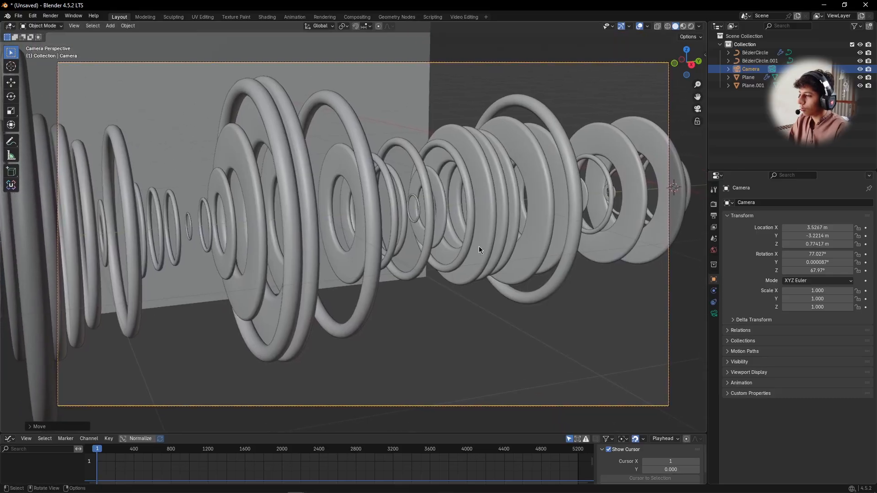
pyautogui.press('g')
pyautogui.press('z')
pyautogui.press('z')
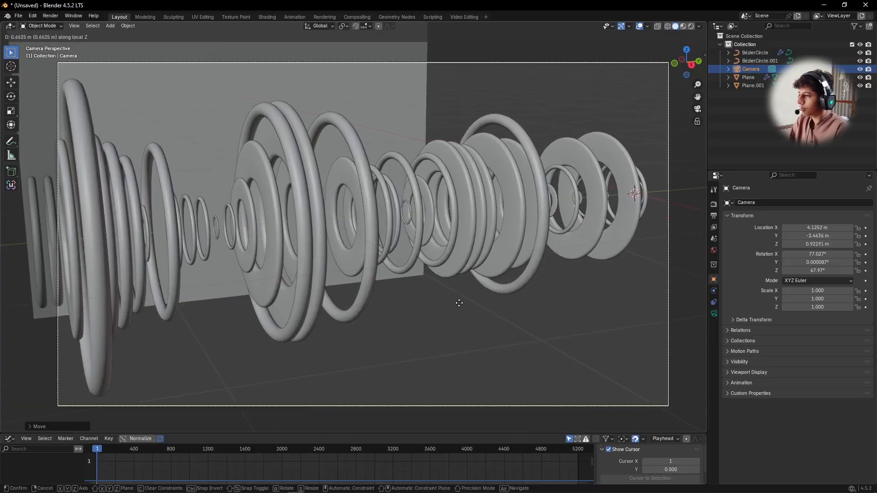
pyautogui.click(459, 302)
# - Trackball-rotate the camera to about 84° in X and 68.5° in Z, and lower it to about 0.62 m
pyautogui.press('r')
pyautogui.press('r')
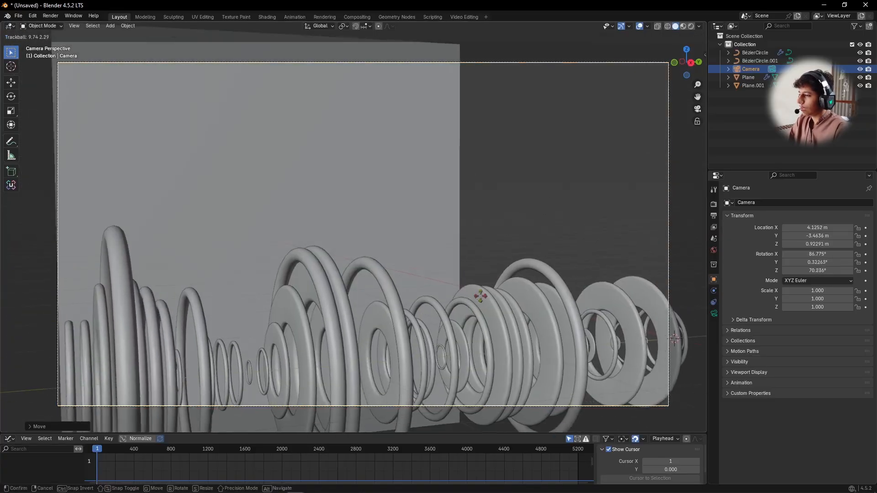
pyautogui.click(469, 291)
pyautogui.press('g')
pyautogui.press('z')
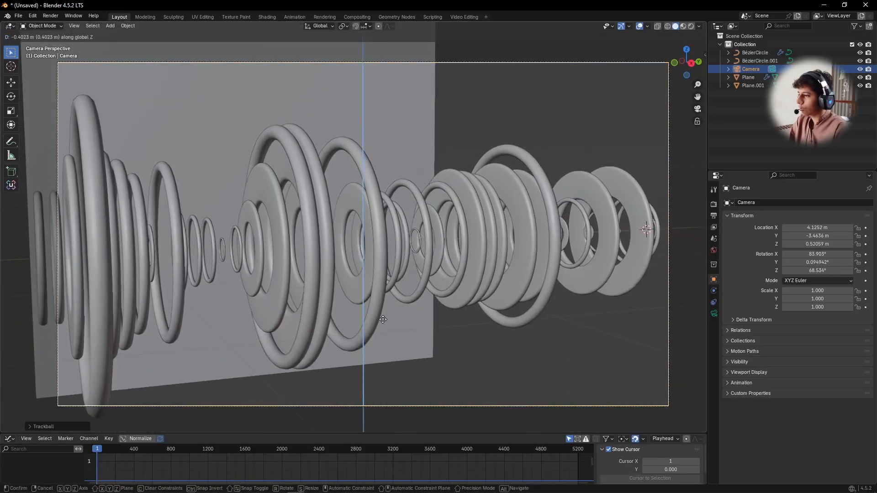
pyautogui.click(420, 296)
# - Try tilting the camera about its local X axis to about 65° and raising it to about 1.9 m
pyautogui.press('r')
pyautogui.press('x')
pyautogui.press('x')
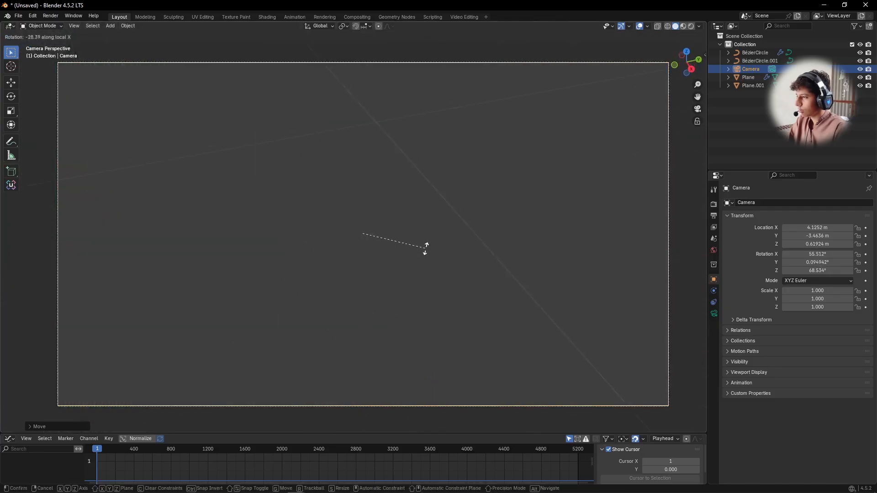
pyautogui.click(425, 256)
pyautogui.press('g')
pyautogui.press('z')
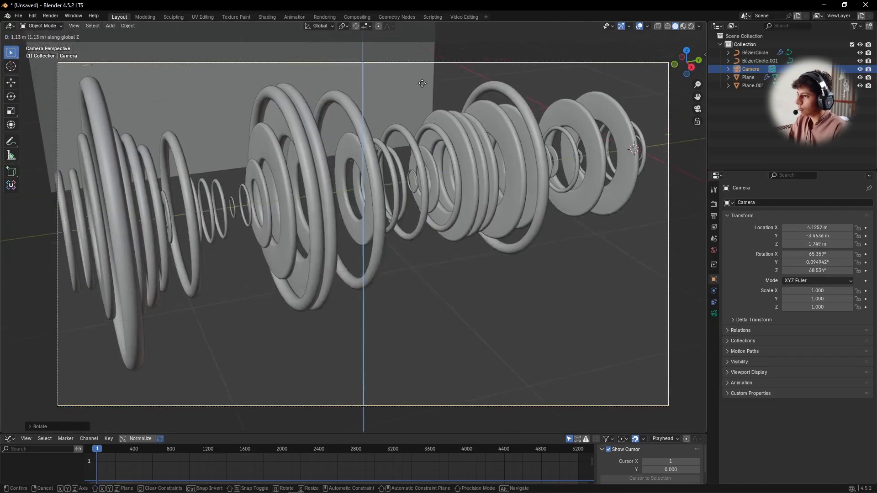
pyautogui.click(510, 198)
# - Tilt the camera about its local X axis to about 76.2° and set its height to about 1.1 m
pyautogui.press('r')
pyautogui.press('x')
pyautogui.press('x')
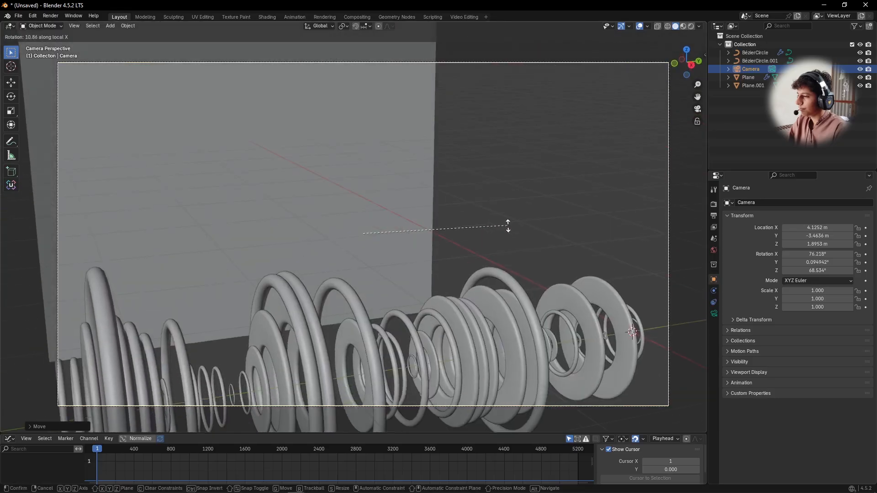
pyautogui.click(509, 224)
pyautogui.press('g')
pyautogui.press('z')
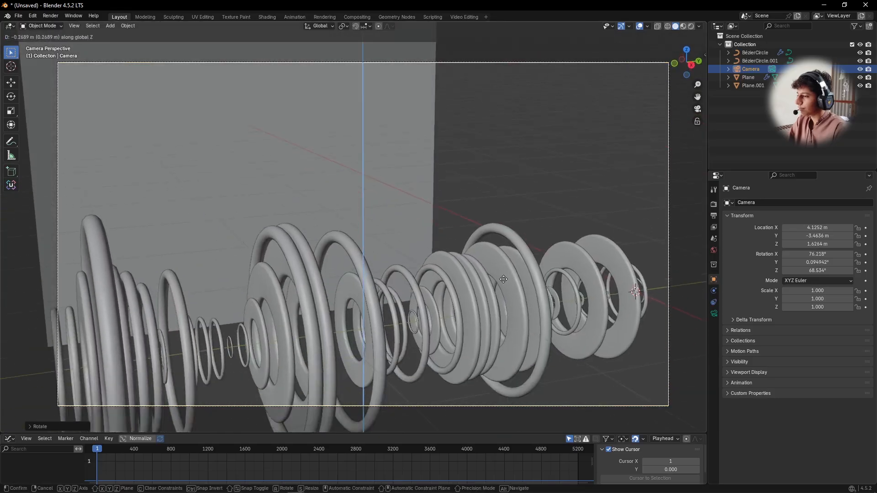
pyautogui.click(497, 329)
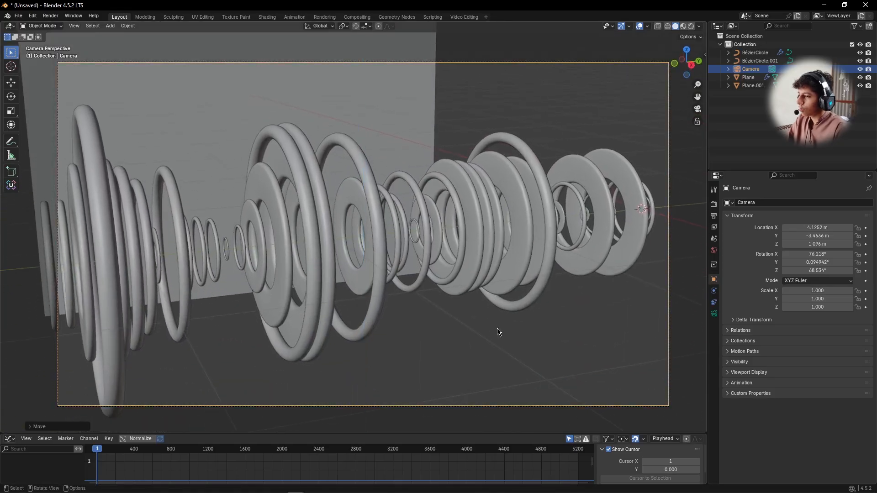
# - Nudge the camera to about X 3.98 m, Y -3.45 m, Z 1.06 m and set its focal length to 42 mm
pyautogui.press('g')
pyautogui.press('z')
pyautogui.press('z')
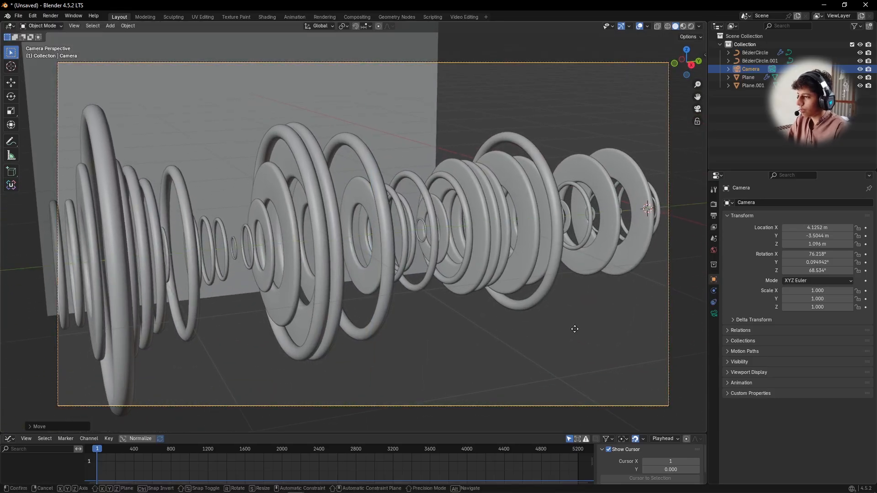
pyautogui.click(569, 304)
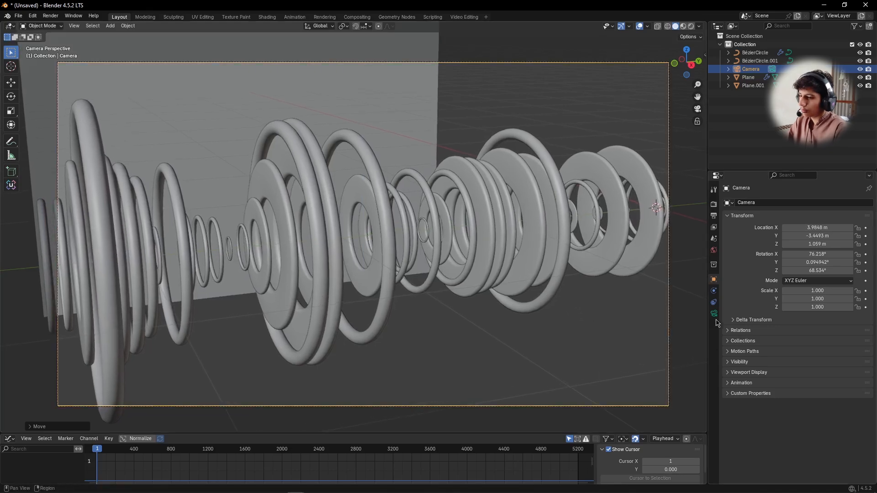
pyautogui.click(714, 313)
pyautogui.click(828, 248)
pyautogui.moveTo(828, 240)
pyautogui.mouseDown()
pyautogui.moveTo(810, 241)
pyautogui.moveTo(824, 241)
pyautogui.mouseUp()
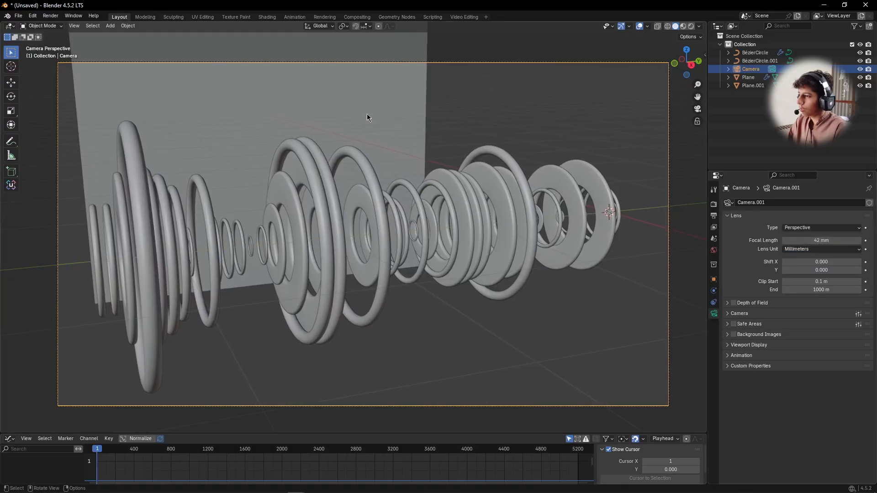
# - Enlarge the backdrop plane and move it across the camera frame so it fills the space behind the rings
pyautogui.click(369, 117)
pyautogui.scroll(-2, 368, 117)
pyautogui.press('s')
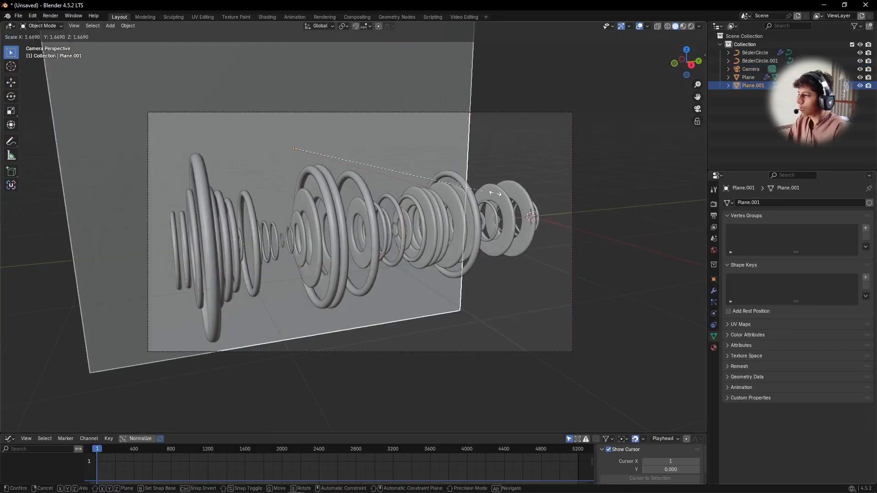
pyautogui.click(496, 191)
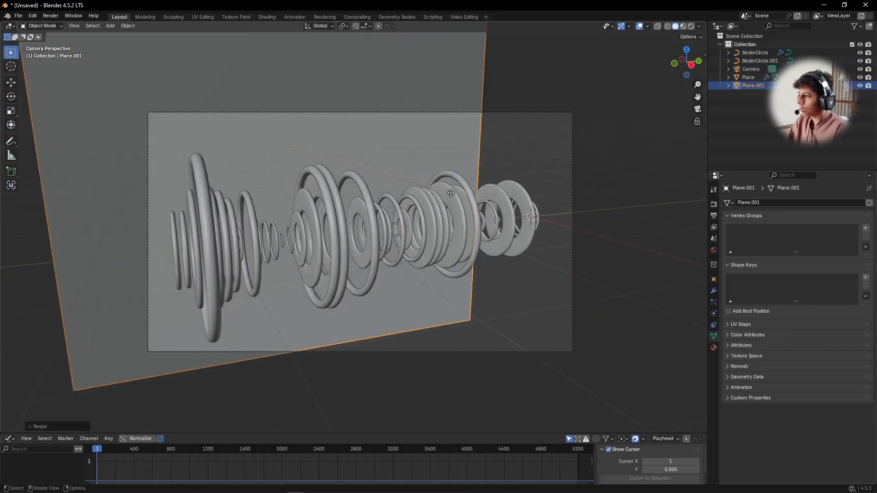
pyautogui.press('g')
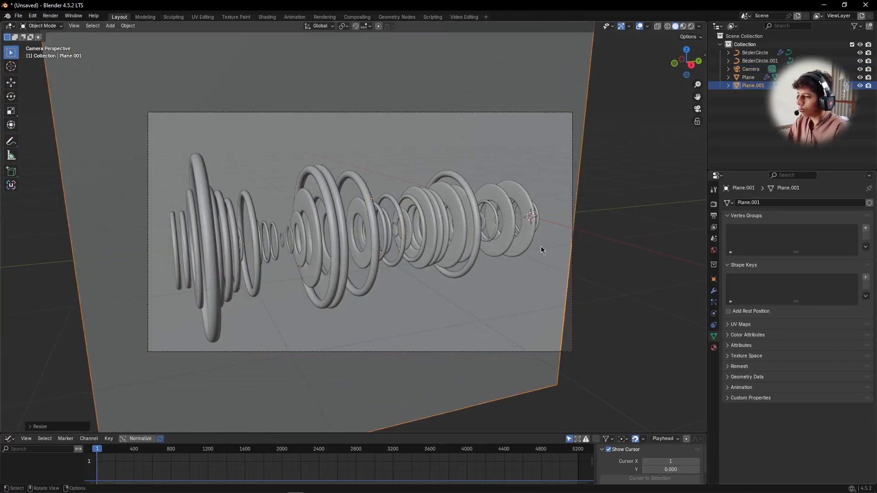
pyautogui.click(589, 274)
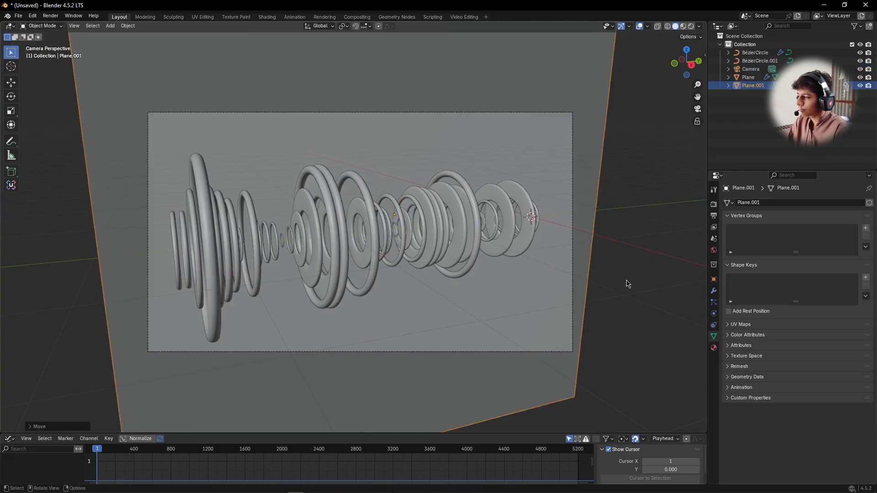
# - Lower the backdrop plane about 1.2 m along Z and scale it to about 0.97 along Y
pyautogui.press('g')
pyautogui.press('z')
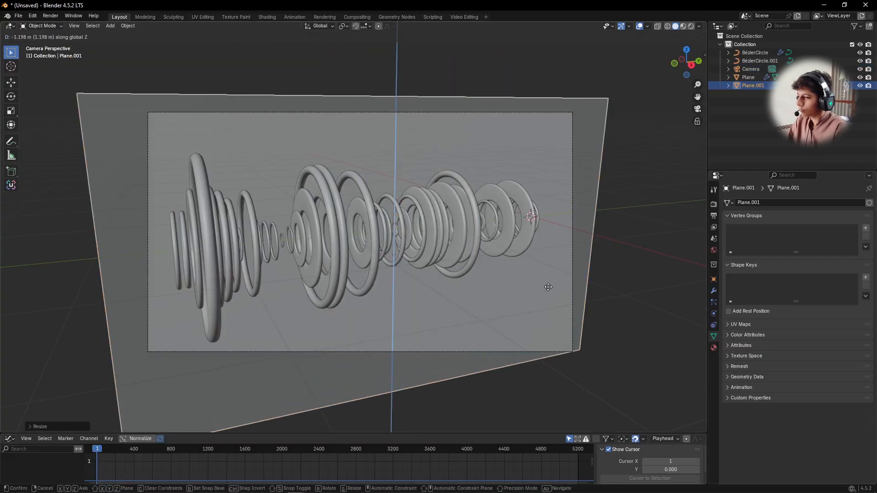
pyautogui.click(548, 286)
pyautogui.press('s')
pyautogui.press('x')
pyautogui.press('y')
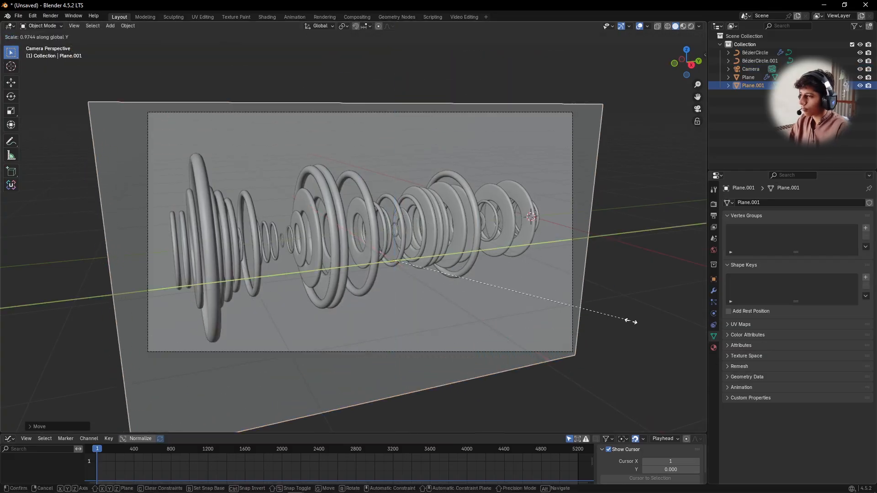
pyautogui.click(631, 321)
# - Trackball-rotate the backdrop plane to face the camera more directly and shift it slightly within the frame
pyautogui.press('r')
pyautogui.press('r')
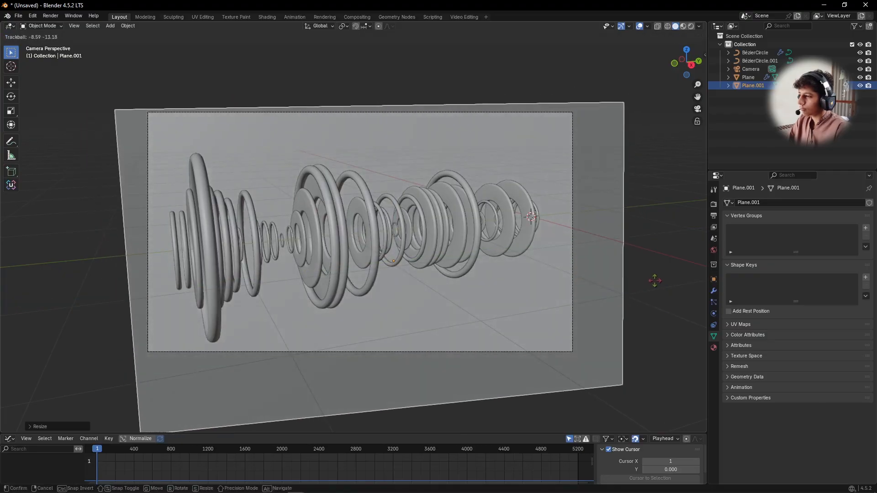
pyautogui.click(655, 280)
pyautogui.press('g')
pyautogui.click(642, 272)
# - Fine-tune the backdrop plane's rotation about its local X and Y axes and the view axis to square it with the camera frame
pyautogui.press('r')
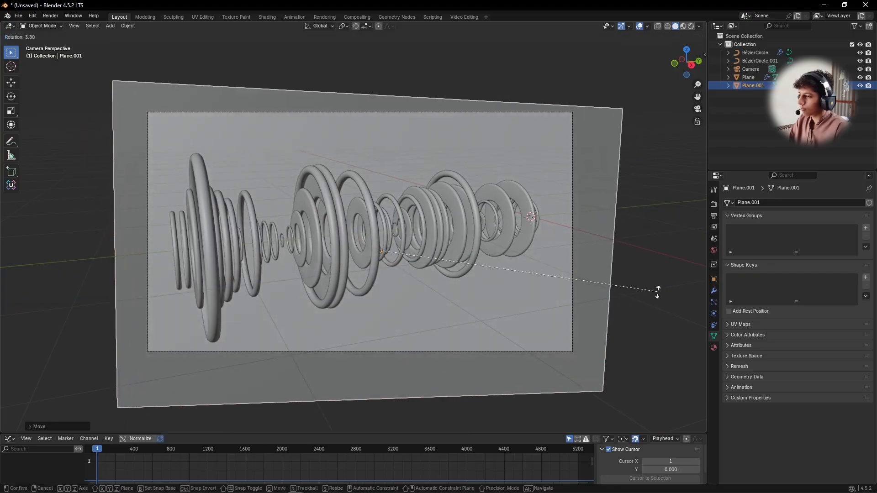
pyautogui.press('x')
pyautogui.press('x')
pyautogui.click(653, 290)
pyautogui.press('r')
pyautogui.press('y')
pyautogui.press('y')
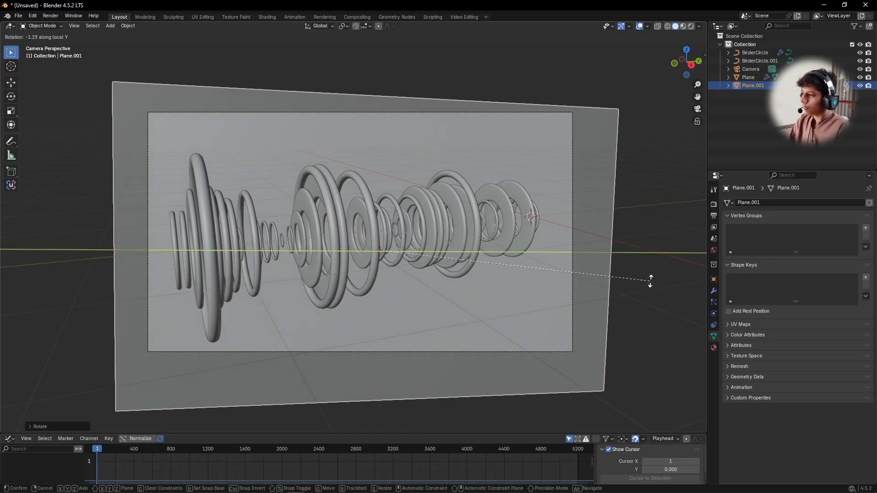
pyautogui.click(656, 276)
pyautogui.press('r')
pyautogui.click(655, 265)
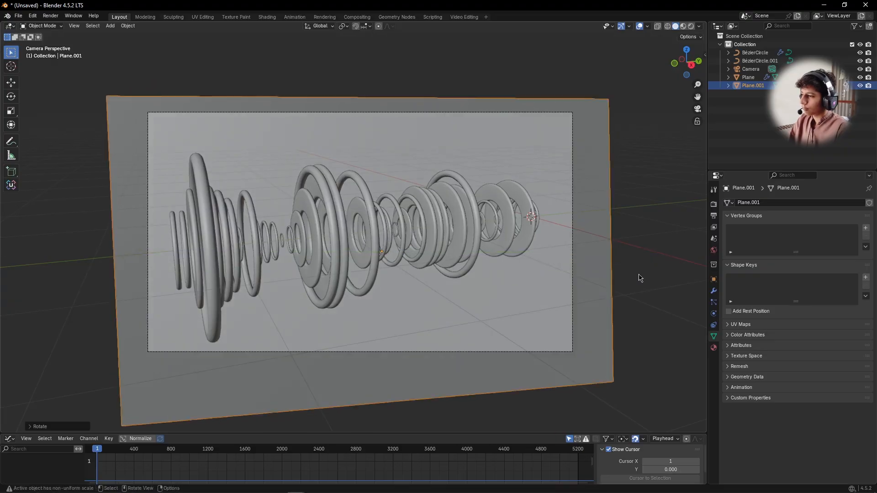
pyautogui.scroll(5, 565, 294)
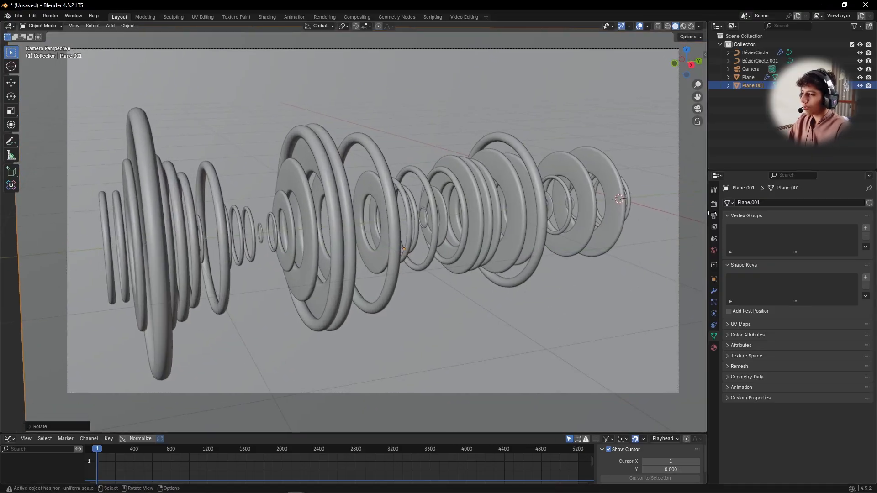
# - Switch the render engine to Cycles and set its device to GPU Compute
pyautogui.click(714, 205)
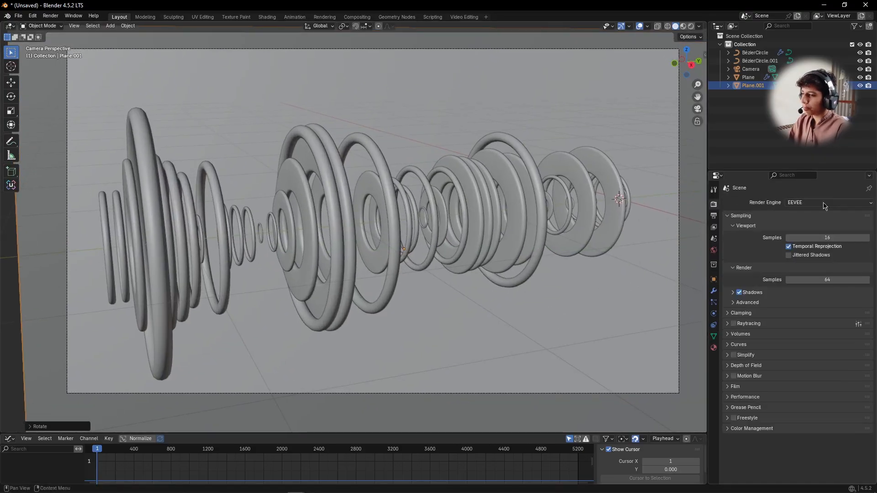
pyautogui.click(798, 206)
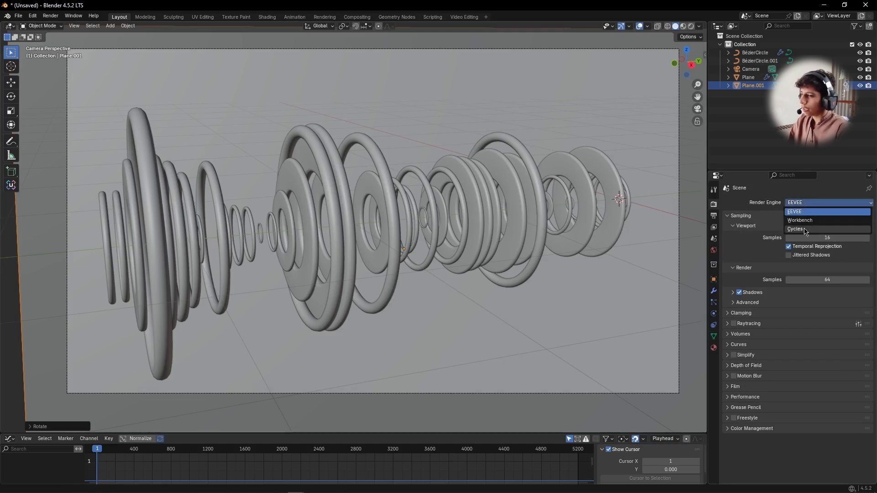
pyautogui.scroll(-2, 744, 239)
pyautogui.scroll(2, 772, 214)
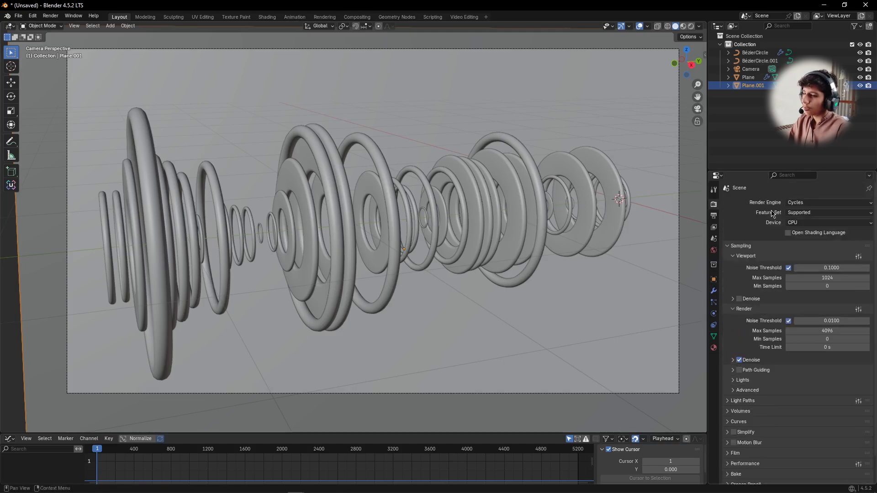
pyautogui.click(797, 223)
pyautogui.click(805, 242)
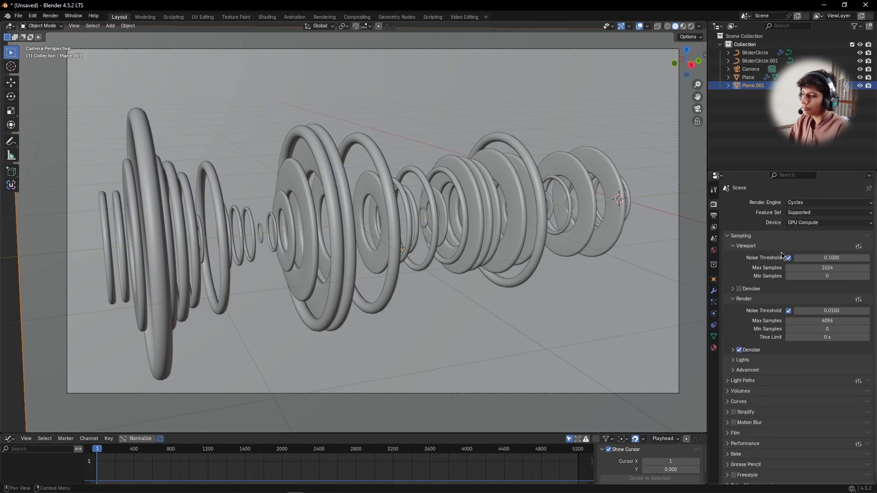
pyautogui.scroll(-1, 779, 257)
# - Add a spot light and move it high above the scene, on the open side away from the backdrop plane
pyautogui.hotkey('shift', 'a')
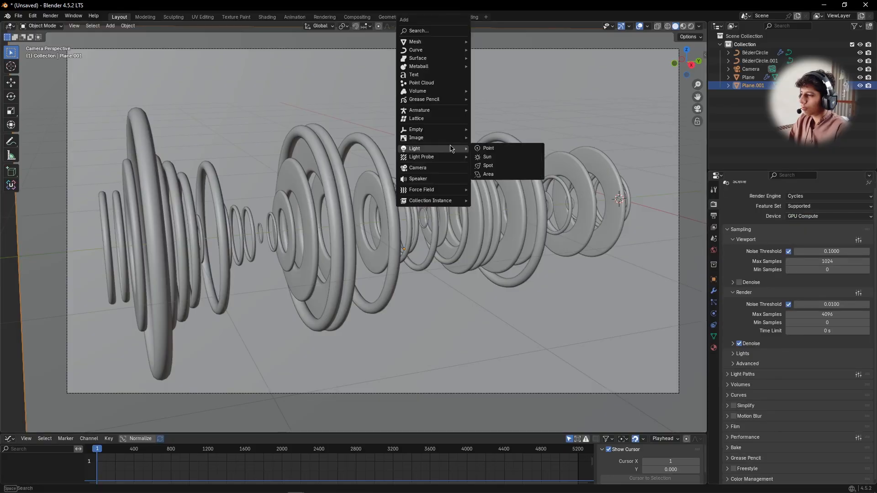
pyautogui.click(490, 165)
pyautogui.scroll(-2, 574, 245)
pyautogui.keyDown('shift'); pyautogui.moveTo(574, 246); pyautogui.dragTo(501, 206, button='middle'); pyautogui.keyUp('shift')
pyautogui.press('g')
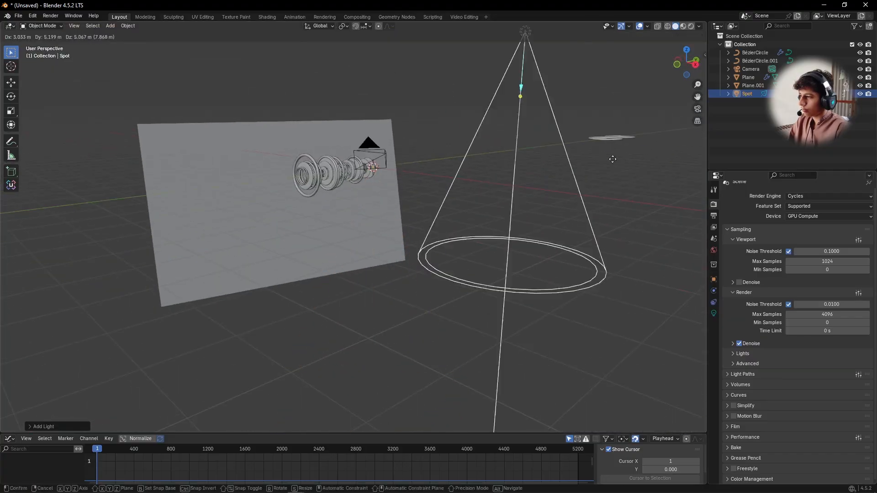
pyautogui.click(663, 119)
# - Scale the spot light down in two passes to make its cone smaller
pyautogui.press('s')
pyautogui.click(625, 142)
pyautogui.keyDown('shift'); pyautogui.moveTo(668, 191); pyautogui.dragTo(624, 235, button='middle'); pyautogui.keyUp('shift')
pyautogui.press('s')
pyautogui.click(588, 205)
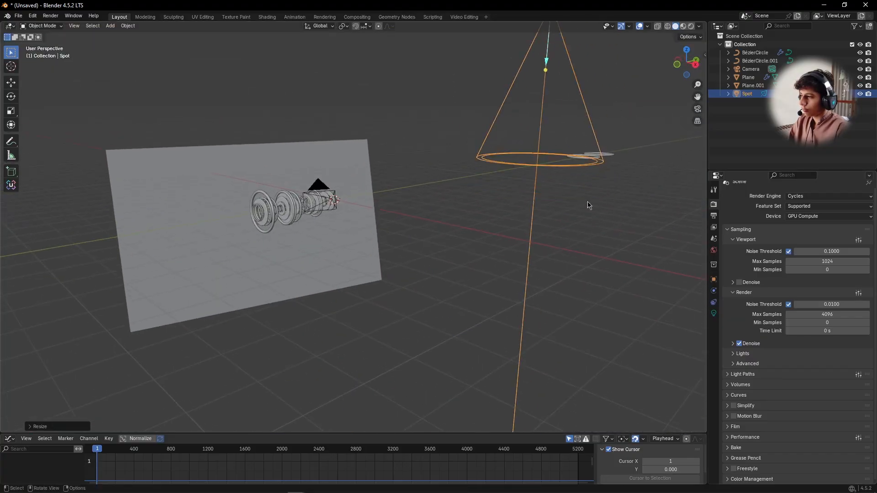
# - Reposition the spot light on the camera side of the scene and aim its beam past the rings toward the backdrop
pyautogui.hotkey('shift', 't')
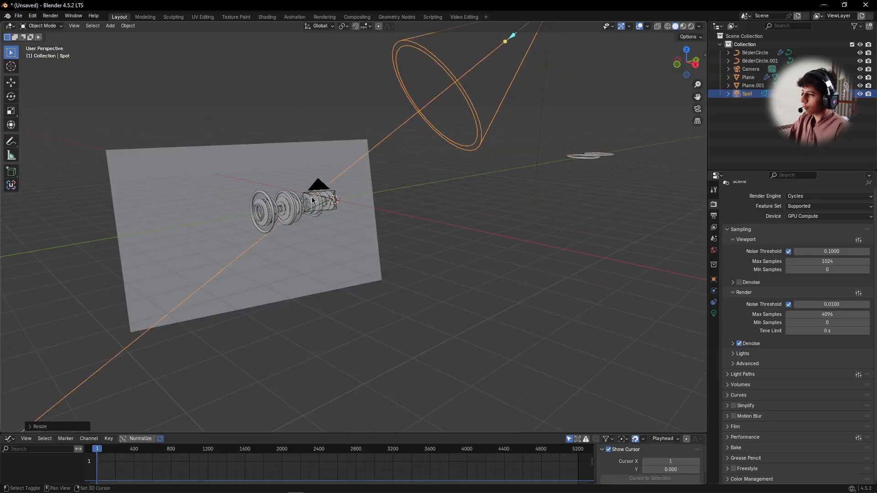
pyautogui.click(315, 199)
pyautogui.keyDown('alt'); pyautogui.moveTo(315, 201); pyautogui.dragTo(284, 319); pyautogui.keyUp('alt')
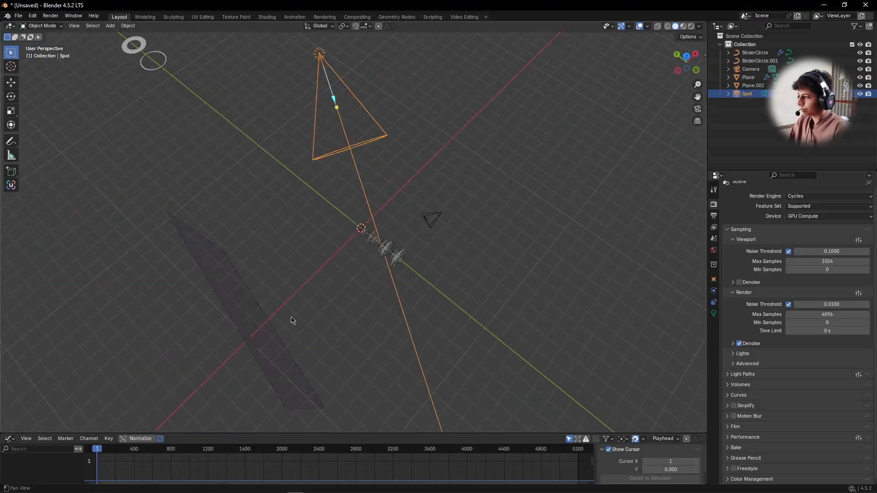
pyautogui.press('g')
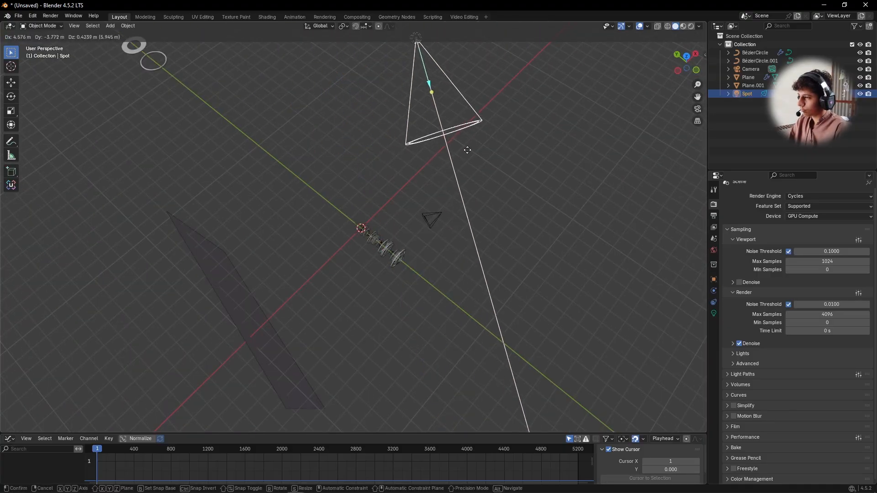
pyautogui.click(464, 153)
pyautogui.click(353, 322)
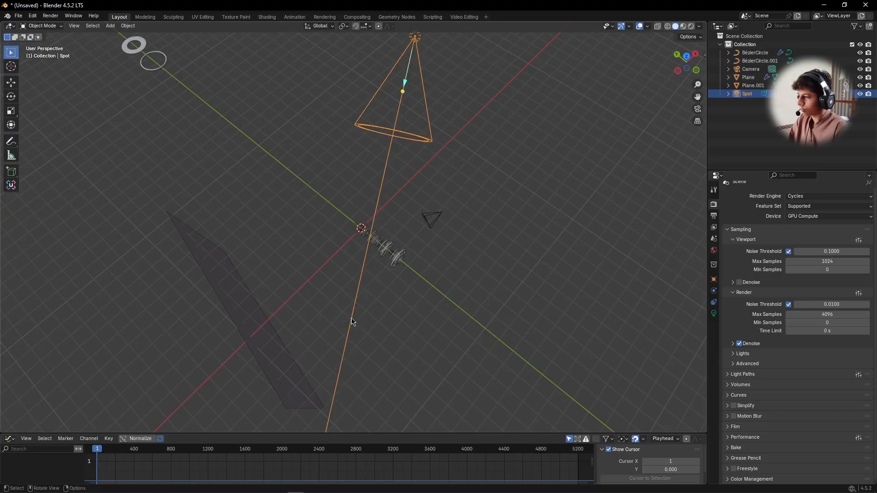
pyautogui.keyDown('alt'); pyautogui.keyDown('shift'); pyautogui.moveTo(413, 366); pyautogui.dragTo(317, 314); pyautogui.keyUp('shift'); pyautogui.keyUp('alt')
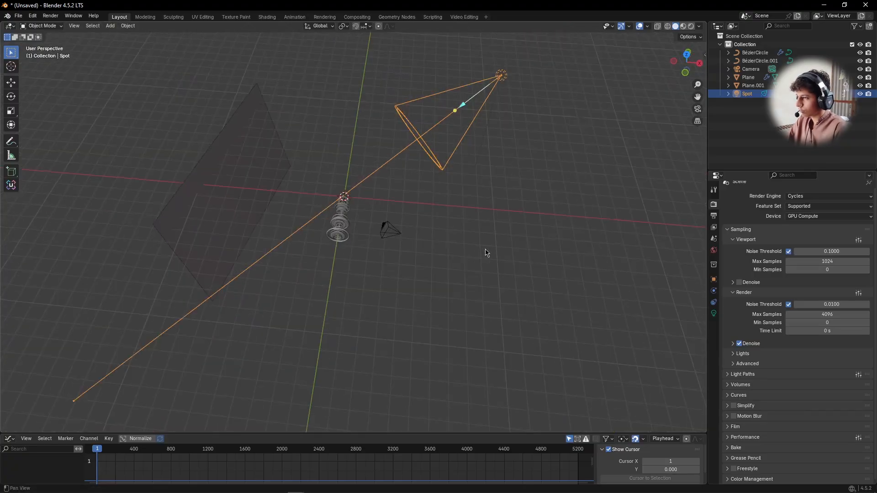
# - Resize the spot light and rotate it about the global Z axis from the right orthographic view
pyautogui.keyDown('alt'); pyautogui.moveTo(485, 250); pyautogui.dragTo(439, 228); pyautogui.keyUp('alt')
pyautogui.press('s')
pyautogui.click(542, 229)
pyautogui.keyDown('alt'); pyautogui.moveTo(542, 228); pyautogui.dragTo(495, 230); pyautogui.keyUp('alt')
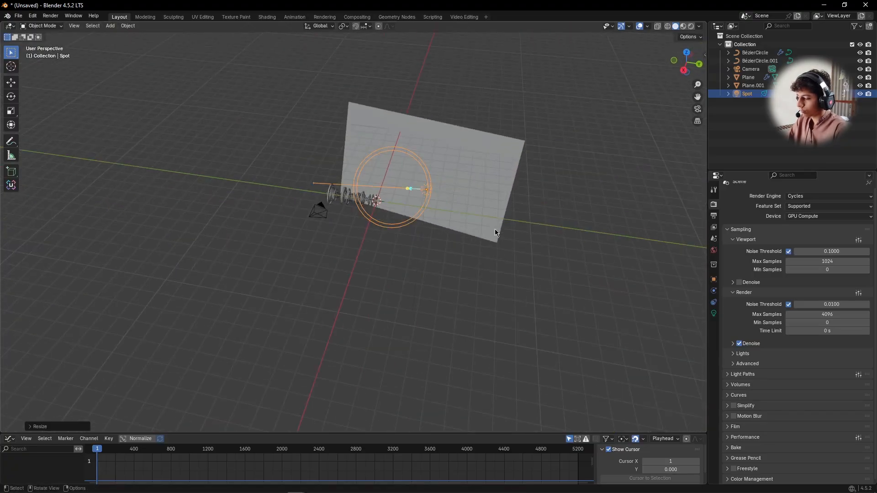
pyautogui.press('KP_3')
pyautogui.press('r')
pyautogui.press('z')
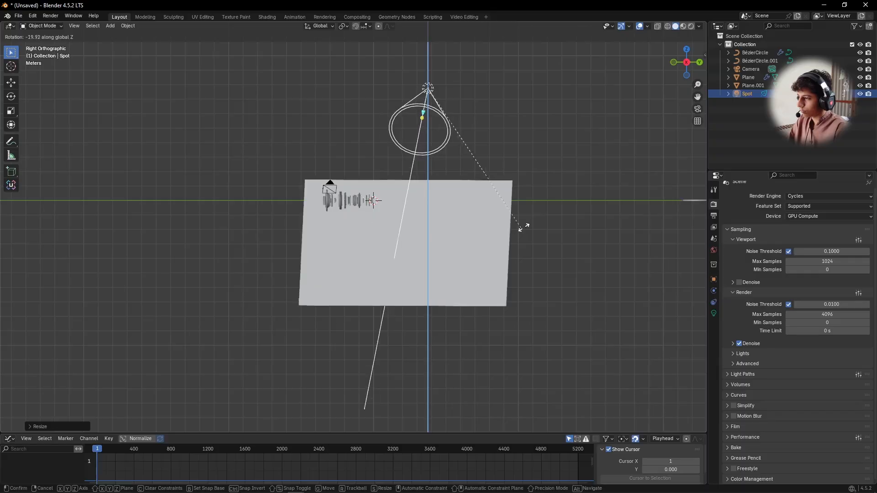
pyautogui.click(566, 218)
# - From the camera view, enlarge the backdrop plane and shift it sideways so it still covers the whole camera frame
pyautogui.press('KP_0')
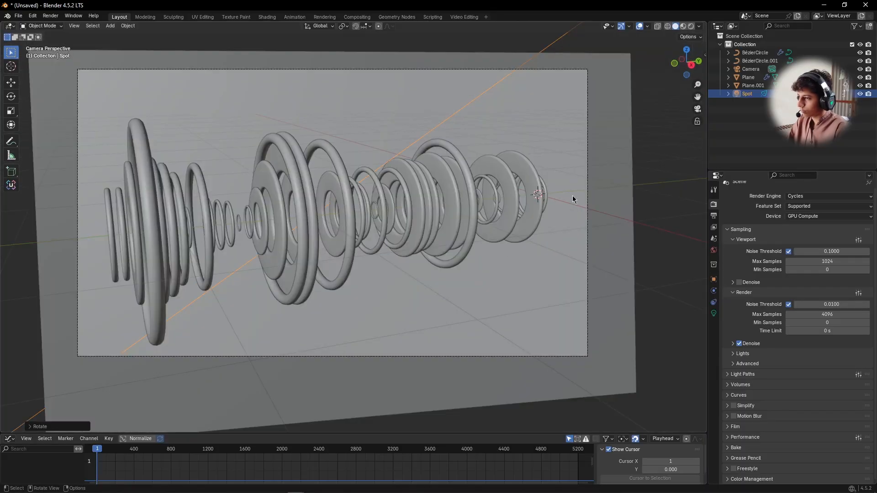
pyautogui.click(619, 184)
pyautogui.press('s')
pyautogui.click(656, 195)
pyautogui.press('g')
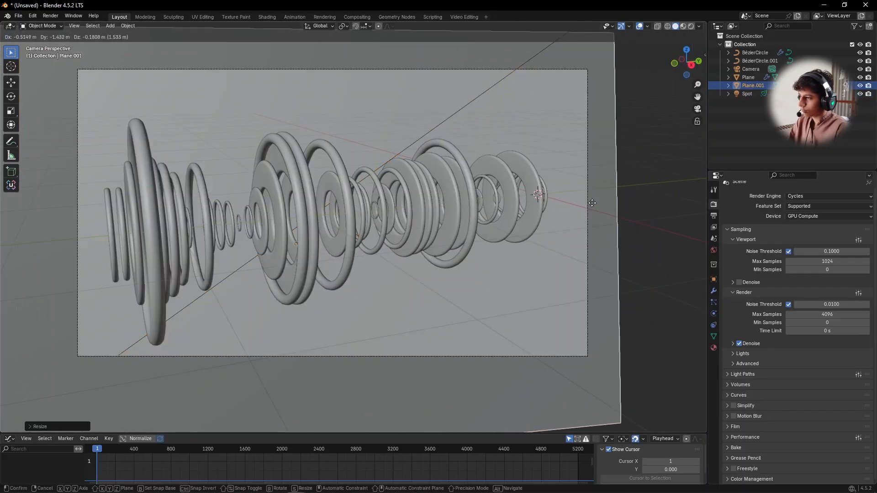
pyautogui.click(560, 205)
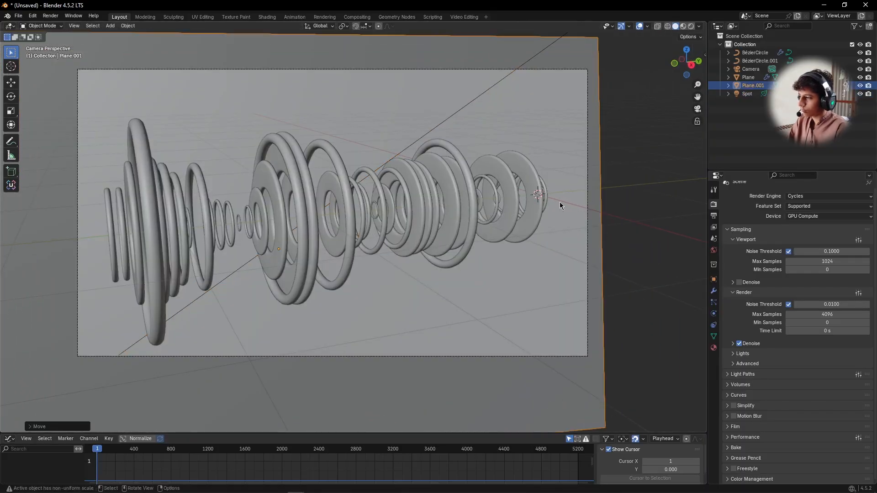
# - Nudge the camera slightly to reframe the rings and switch the viewport to rendered shading
pyautogui.click(475, 70)
pyautogui.press('g')
pyautogui.click(474, 96)
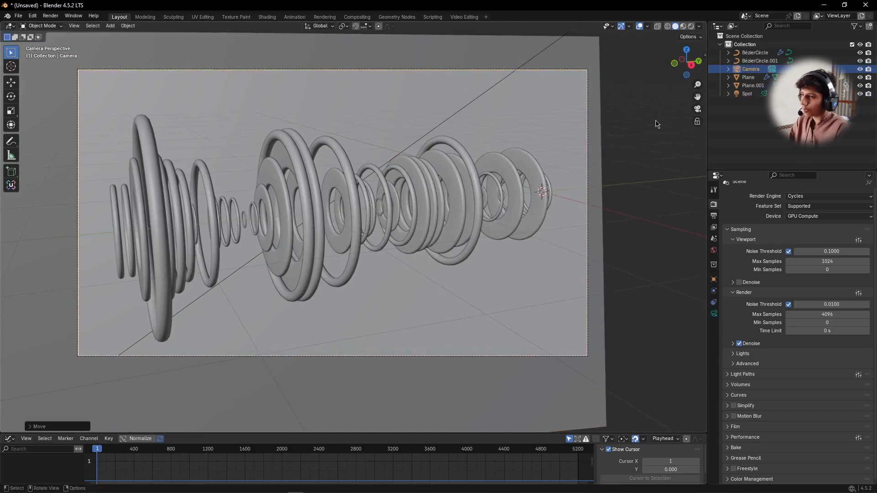
pyautogui.click(650, 273)
pyautogui.press('z')
pyautogui.click(645, 311)
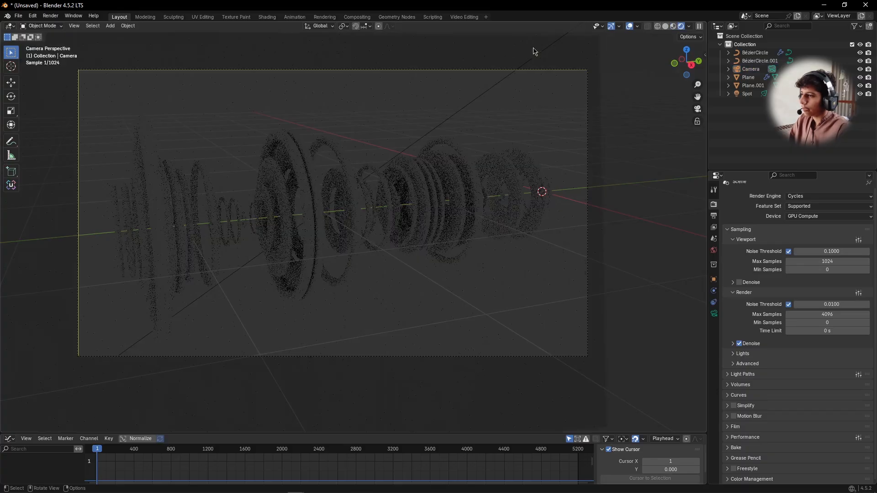
# - Set the spot light's power to 10000 and its radius to about 1.94 m
pyautogui.click(534, 52)
pyautogui.scroll(3, 425, 176)
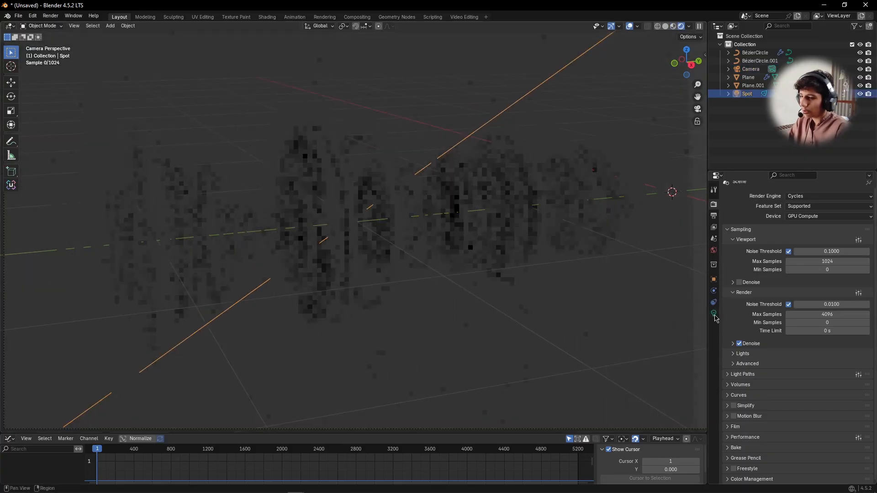
pyautogui.click(713, 314)
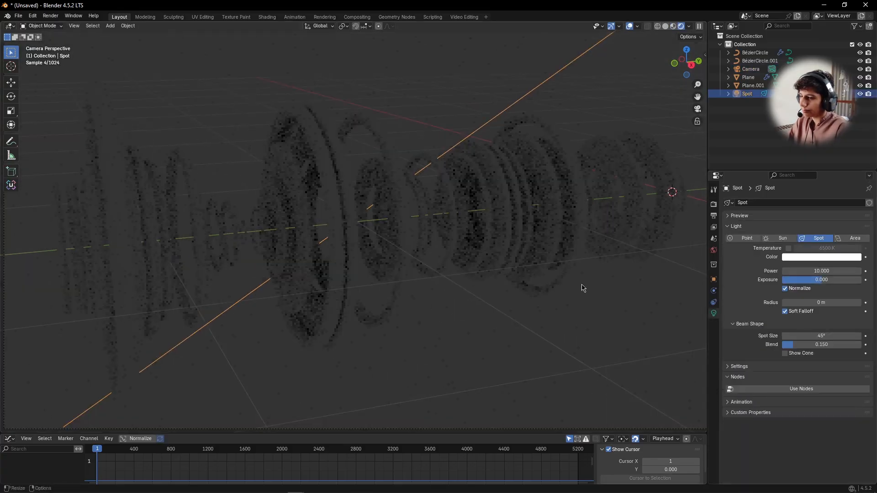
pyautogui.scroll(-2, 580, 287)
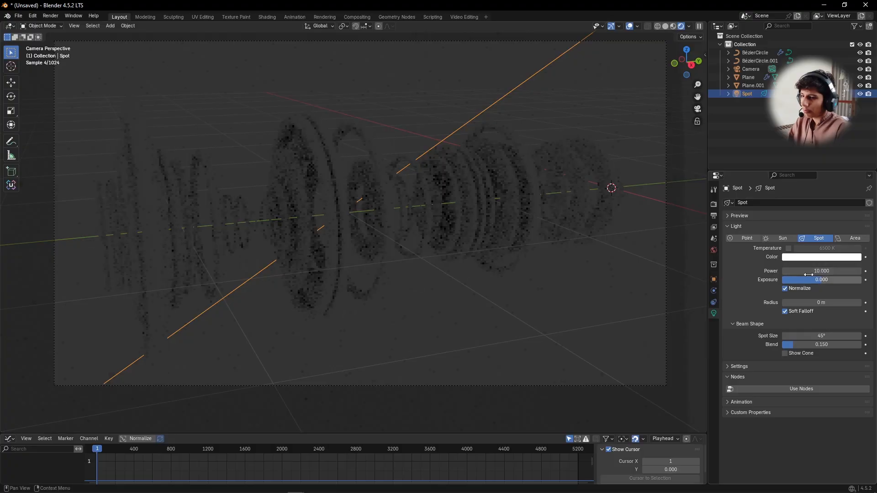
pyautogui.click(817, 272)
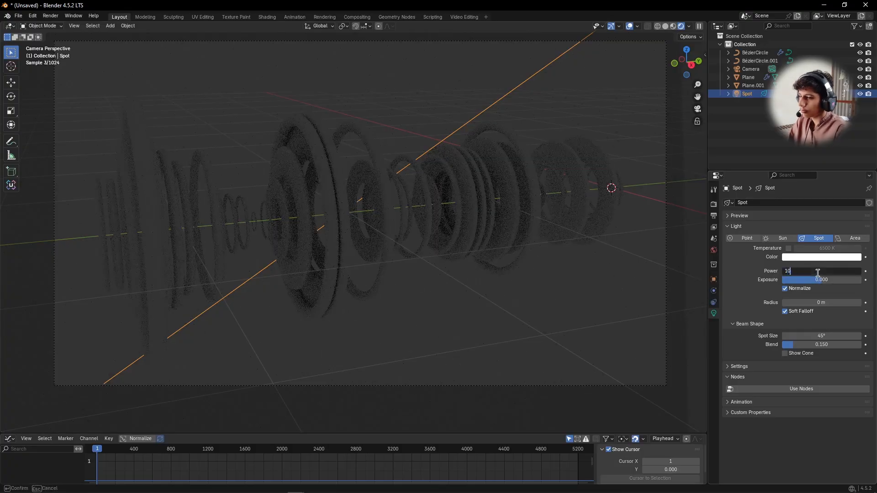
pyautogui.write('10000')
pyautogui.press('Return')
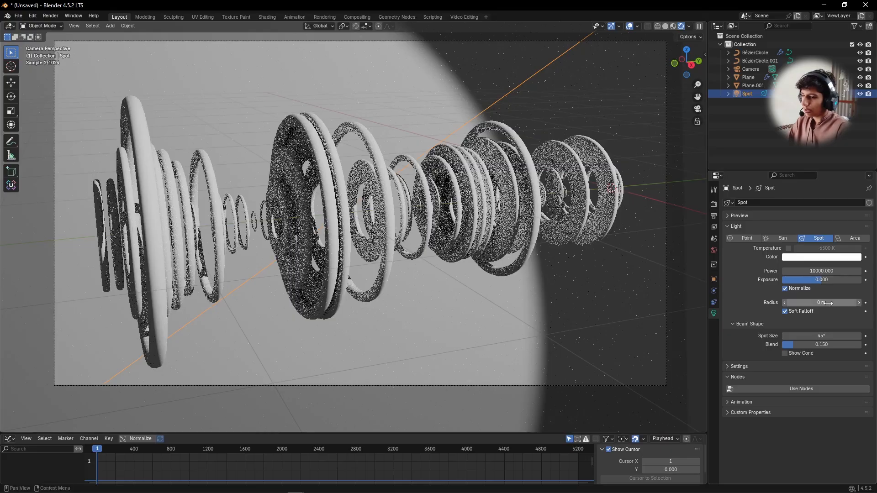
pyautogui.moveTo(843, 304); pyautogui.dragTo(874, 303)
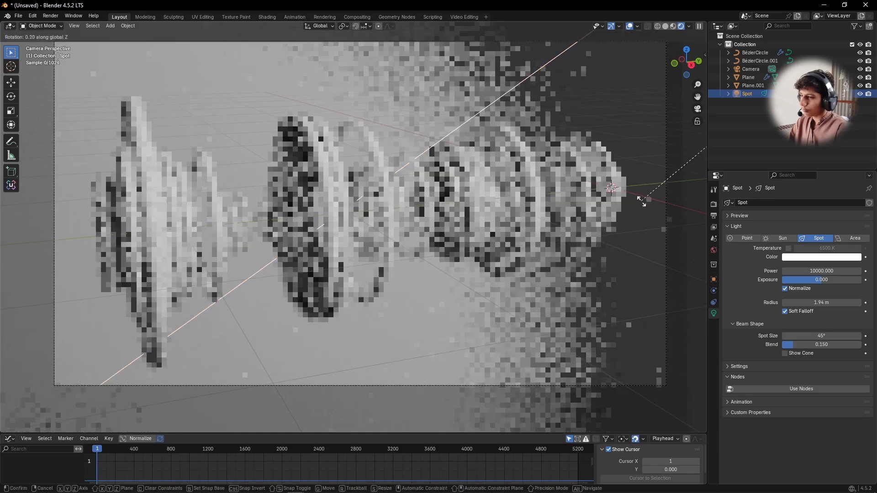
# - Use an Environment Texture for the world background color and load christmas_photo_studio_06_4k.exr into it
pyautogui.click(713, 250)
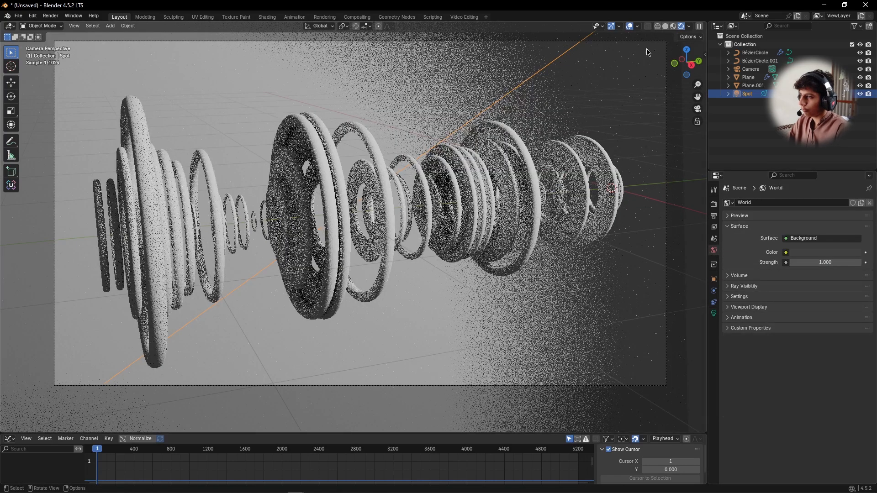
pyautogui.click(666, 27)
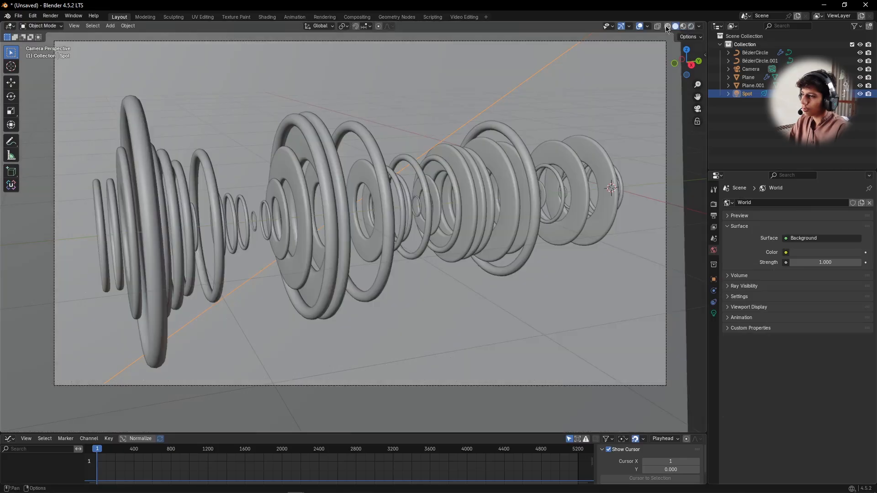
pyautogui.click(786, 253)
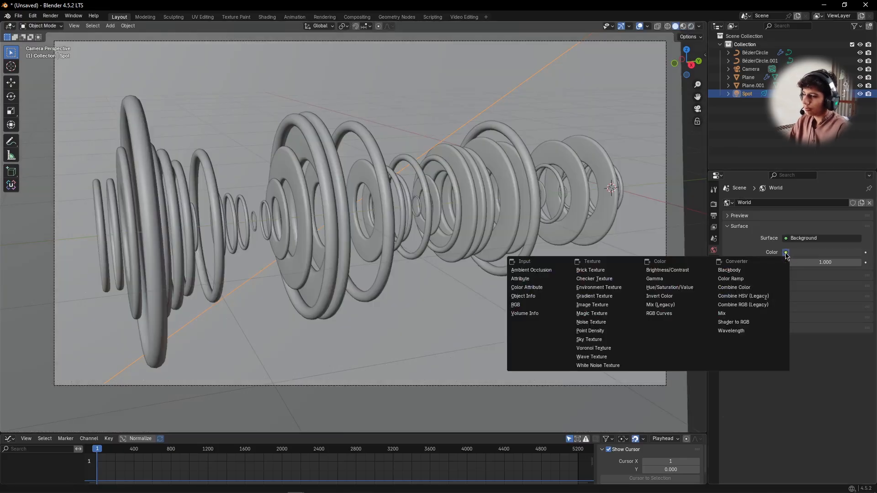
pyautogui.click(602, 287)
pyautogui.click(837, 262)
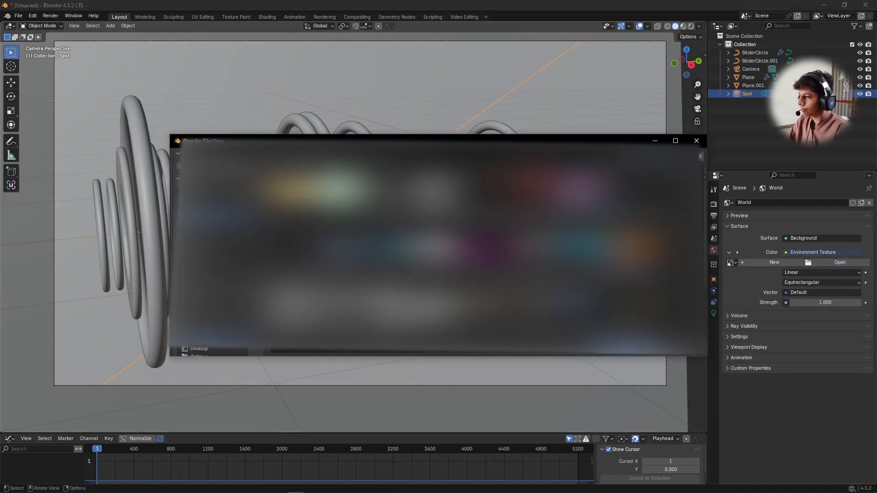
pyautogui.scroll(-3, 439, 247)
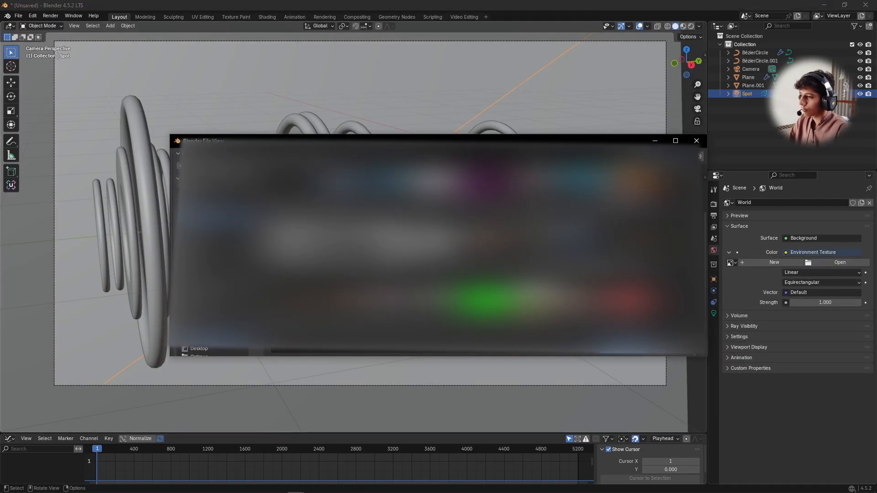
pyautogui.scroll(2, 431, 251)
pyautogui.doubleClick(430, 251)
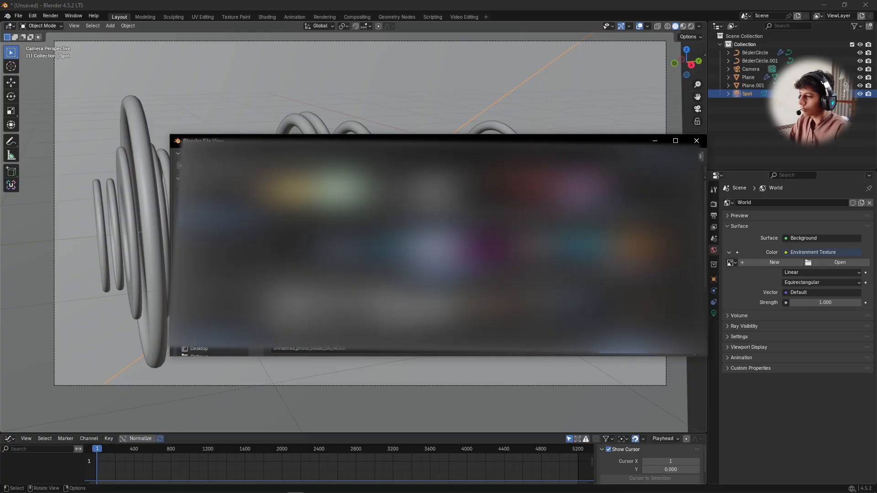
# - Show the scene in rendered shading and lower the world background strength
pyautogui.press('z')
pyautogui.click(567, 128)
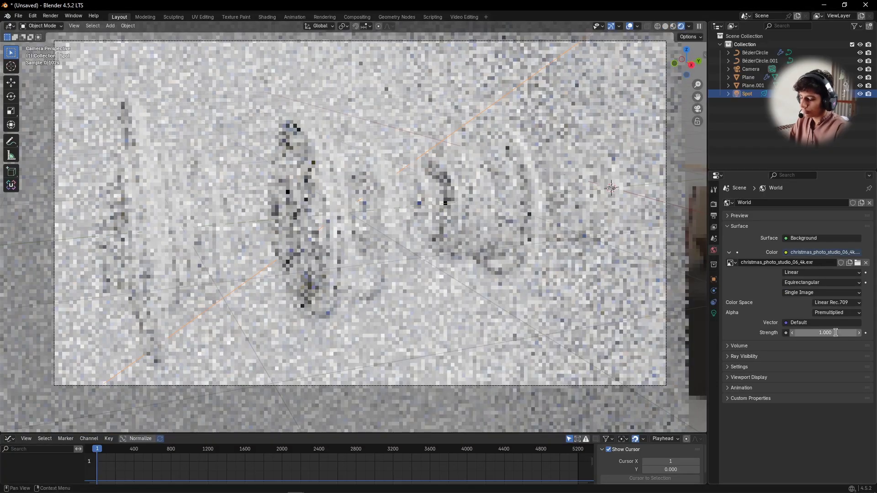
pyautogui.moveTo(836, 332); pyautogui.dragTo(803, 333)
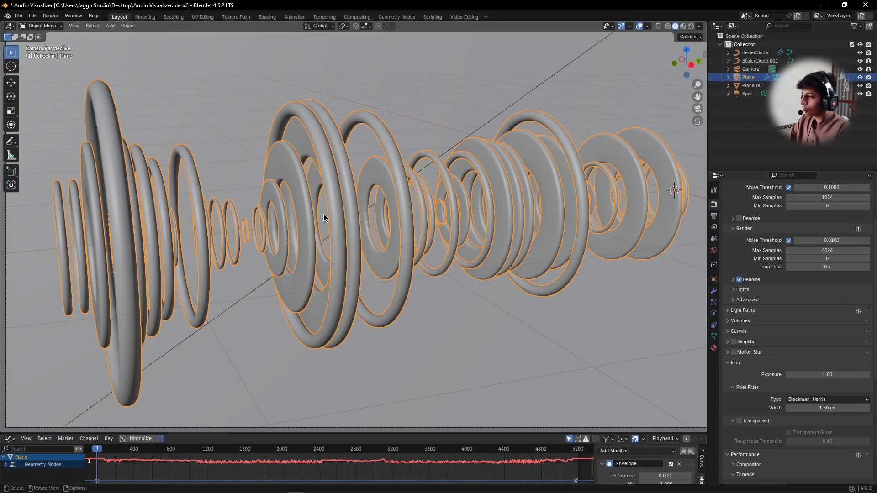
# - Split the 3D viewport horizontally and turn the lower area into a Geometry Node Editor showing the rings' node tree
pyautogui.moveTo(3, 431); pyautogui.dragTo(23, 207)
pyautogui.click(10, 211)
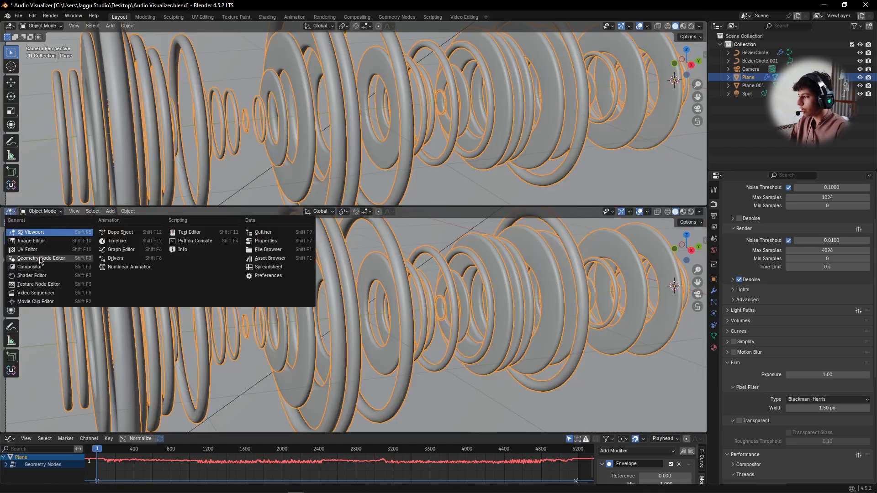
pyautogui.click(39, 263)
pyautogui.moveTo(190, 205); pyautogui.dragTo(190, 203)
pyautogui.moveTo(191, 199); pyautogui.dragTo(218, 264)
pyautogui.click(192, 322)
pyautogui.moveTo(160, 354); pyautogui.dragTo(121, 386, button='middle')
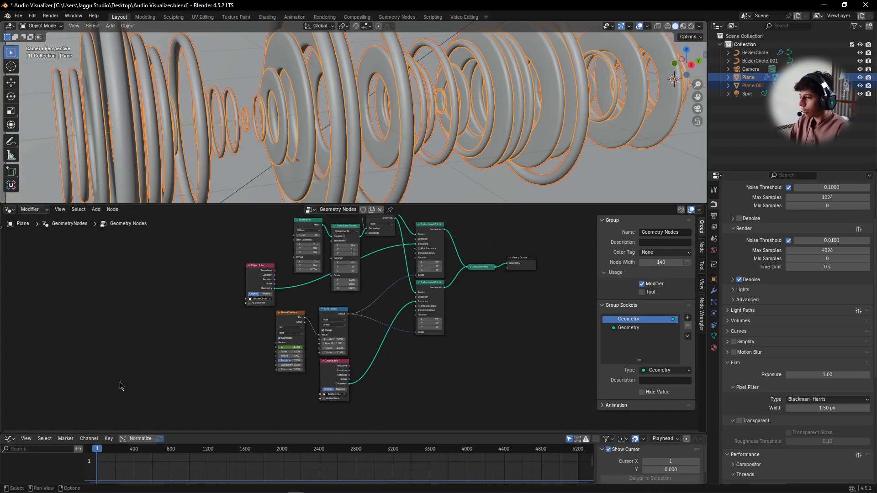
# - Insert a Set Material node between the upper Instance on Points node and Join Geometry
pyautogui.scroll(4, 365, 347)
pyautogui.moveTo(564, 280); pyautogui.dragTo(411, 376, button='middle')
pyautogui.hotkey('shift', 'a')
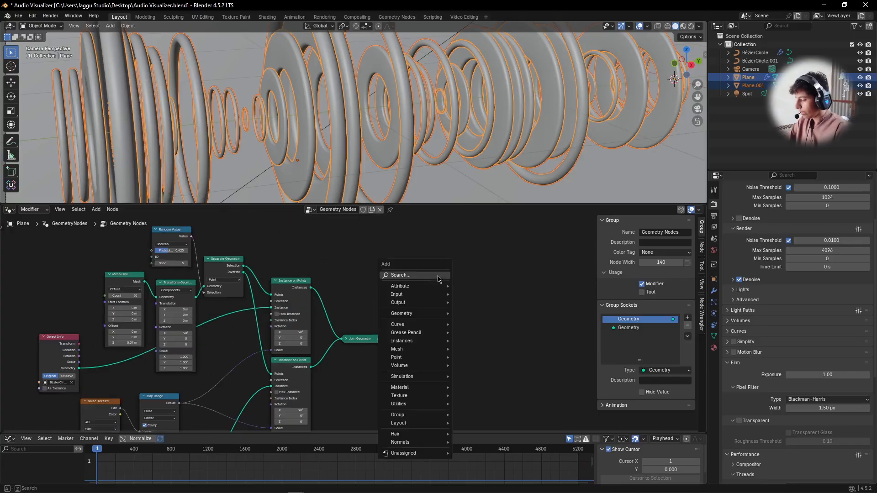
pyautogui.click(438, 276)
pyautogui.write('set mat')
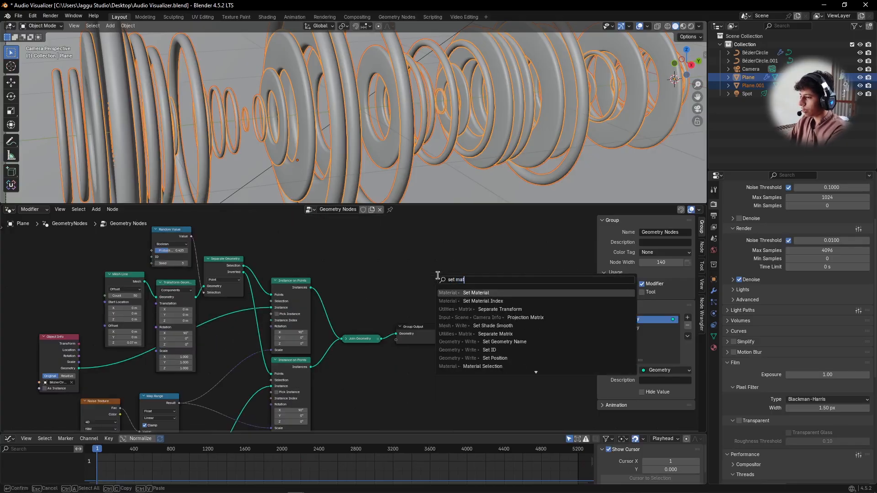
pyautogui.press('Return')
pyautogui.click(311, 295)
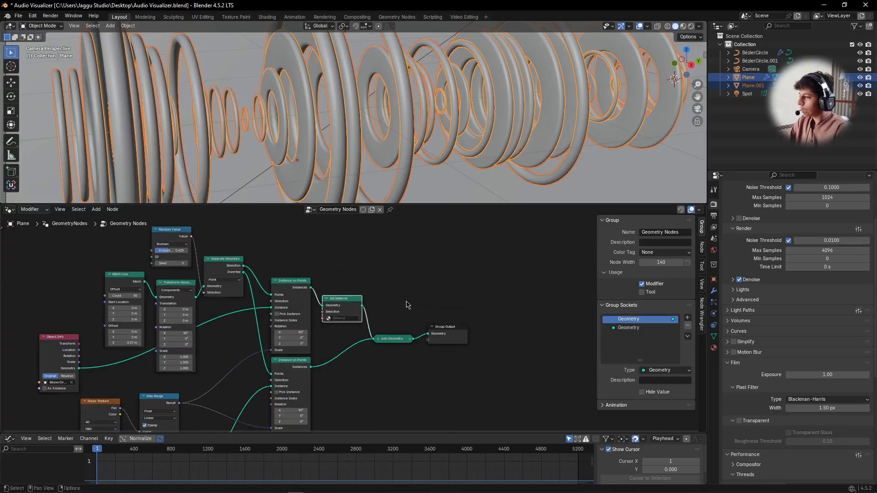
pyautogui.scroll(3, 406, 303)
pyautogui.keyDown('shift'); pyautogui.moveTo(460, 330); pyautogui.dragTo(458, 327, button='middle'); pyautogui.keyUp('shift')
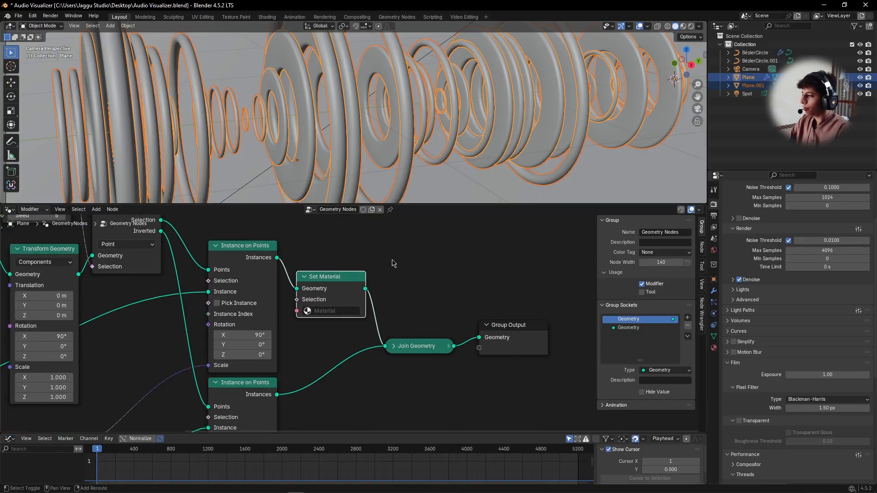
# - Duplicate the Set Material node and insert the copy between the lower Instance on Points node and Join Geometry
pyautogui.hotkey('shift', 'd')
pyautogui.click(378, 356)
pyautogui.press('g')
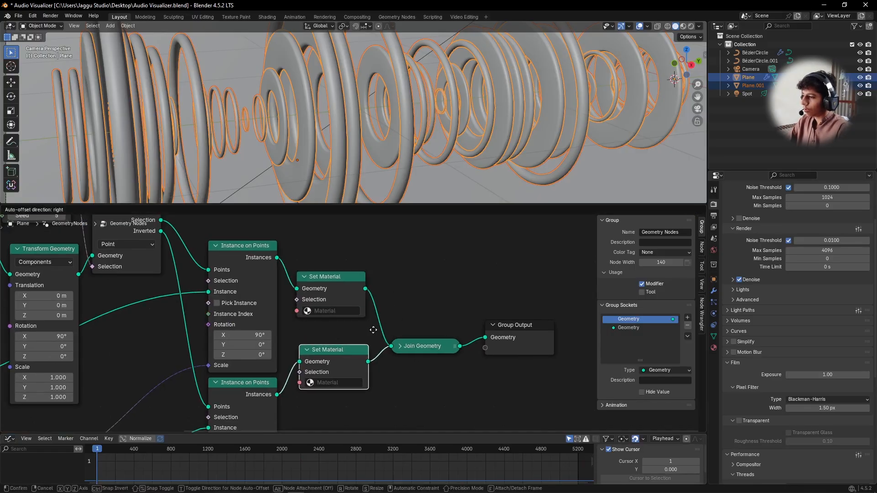
pyautogui.click(373, 325)
# - Add two material slots to the rings' Plane object and create a new material in each
pyautogui.click(715, 349)
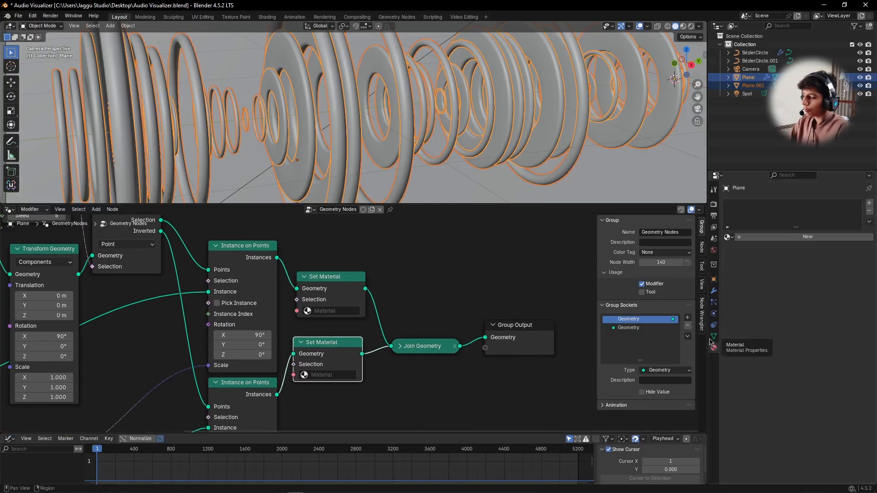
pyautogui.click(870, 202)
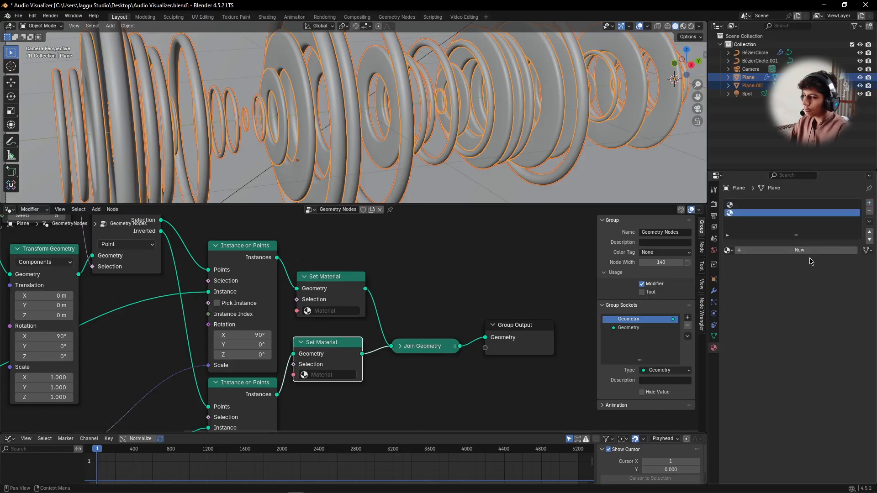
pyautogui.click(809, 250)
pyautogui.click(869, 203)
pyautogui.click(786, 250)
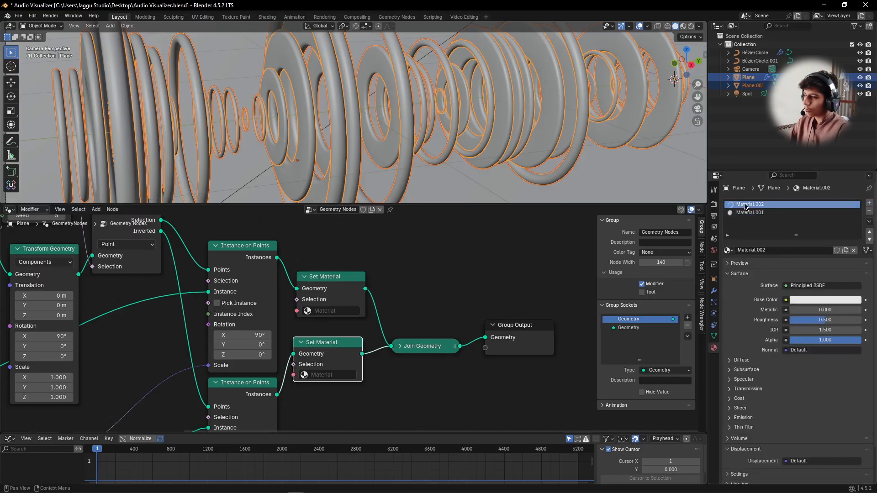
# - Set the base color of Material.002 to pure white (#FFFFFF)
pyautogui.click(827, 300)
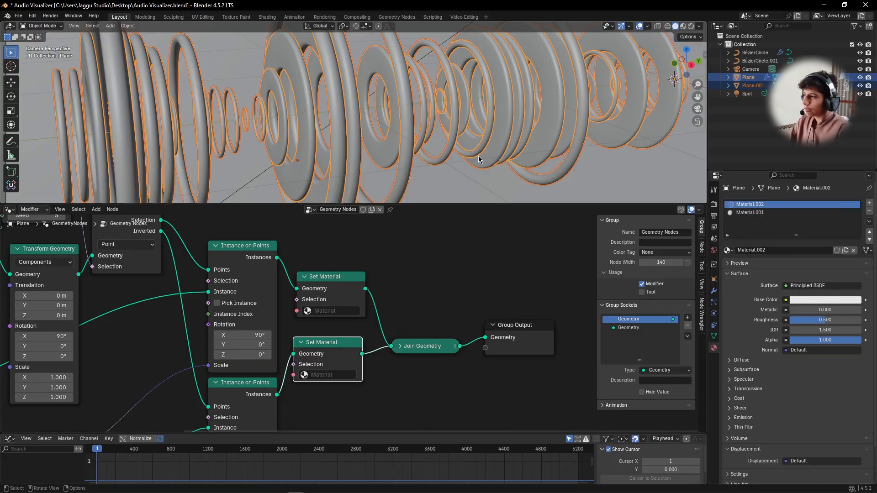
pyautogui.click(828, 300)
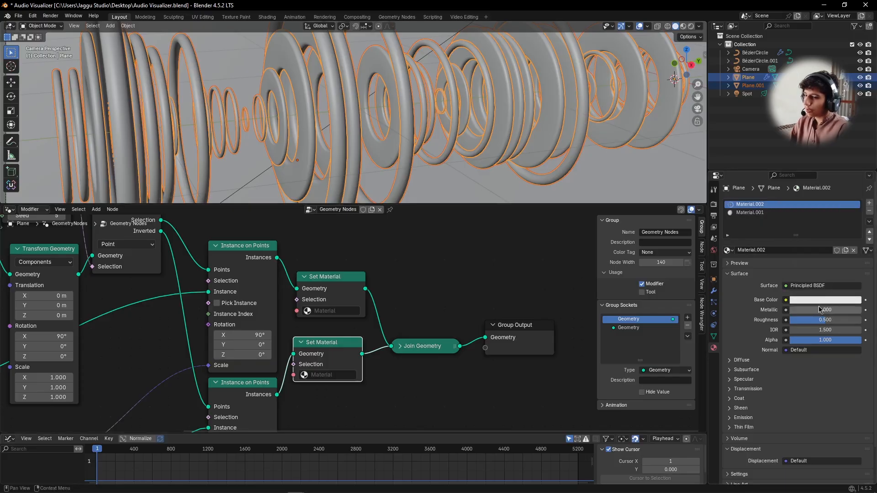
pyautogui.click(827, 301)
pyautogui.moveTo(822, 267); pyautogui.dragTo(792, 267)
pyautogui.moveTo(854, 218); pyautogui.dragTo(854, 169)
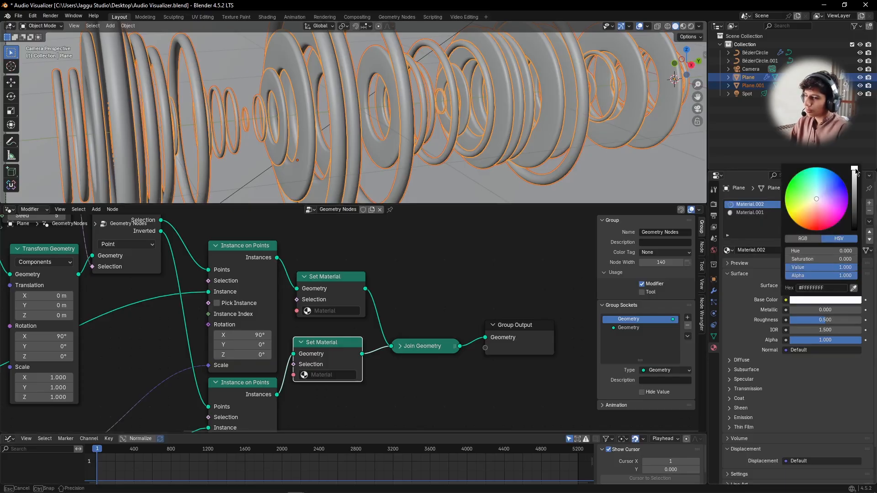
# - Set the base color of Material.001 to a light blue, #41B5E7
pyautogui.click(762, 212)
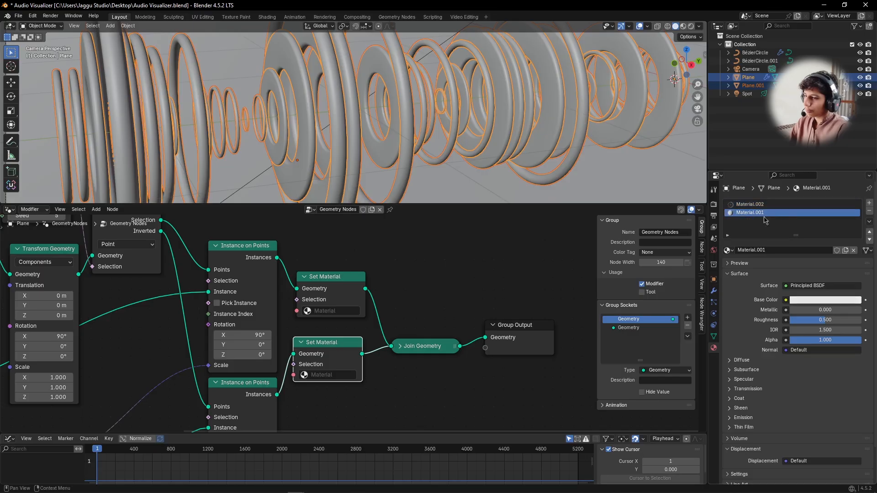
pyautogui.click(822, 300)
pyautogui.moveTo(822, 208); pyautogui.dragTo(823, 178)
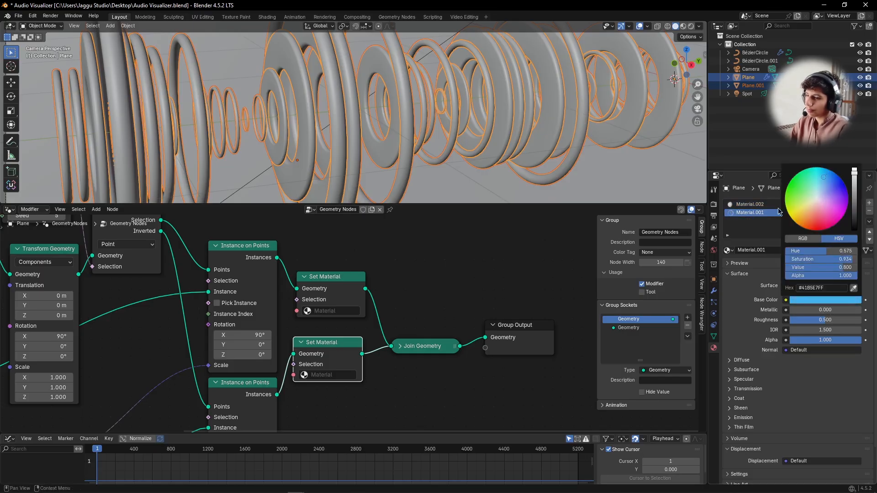
# - Darken the base color of Material.002 to a near-black grey, #2F2F30
pyautogui.click(750, 205)
pyautogui.click(822, 300)
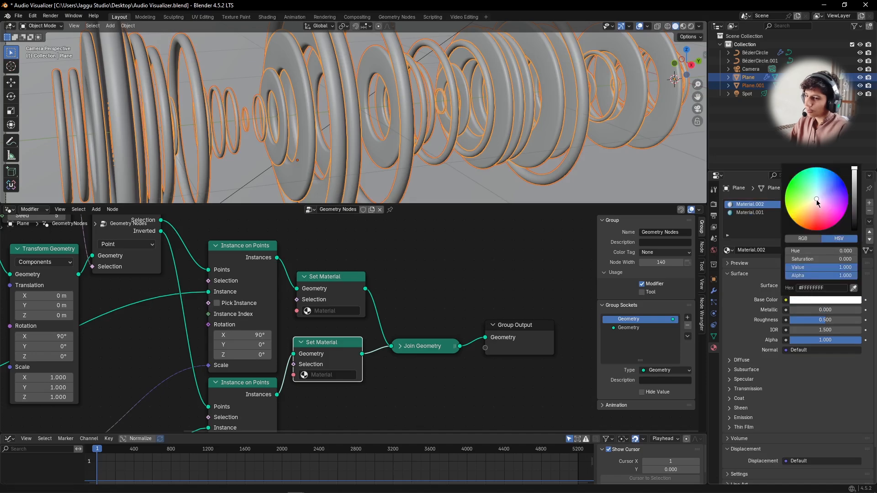
pyautogui.moveTo(815, 199); pyautogui.dragTo(855, 222)
pyautogui.click(854, 211)
# - Set Material.002 to metallic 1 and lower its roughness to about 0.127
pyautogui.click(811, 310)
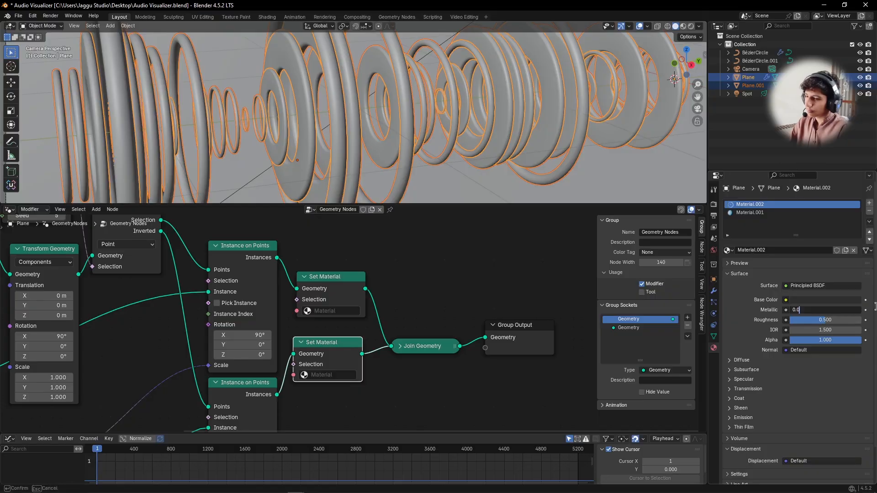
pyautogui.click(868, 313)
pyautogui.click(838, 312)
pyautogui.write('1')
pyautogui.press('Return')
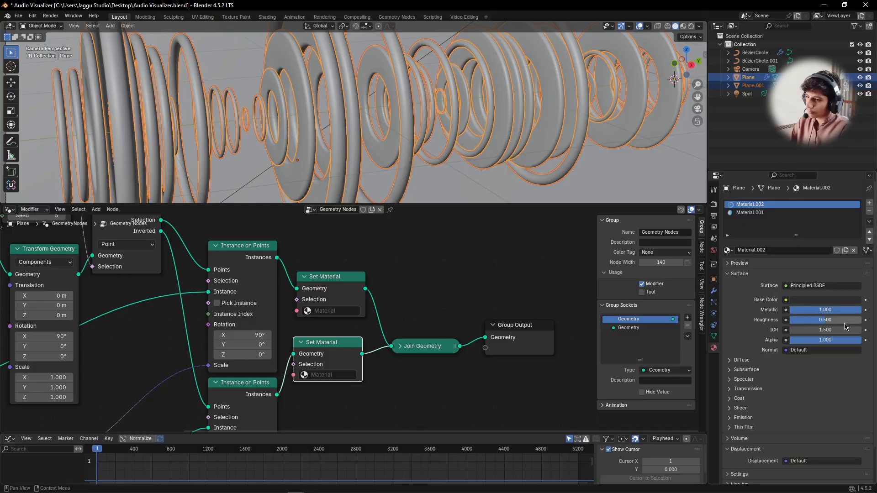
pyautogui.moveTo(839, 320); pyautogui.dragTo(799, 323)
# - Assign Material.002 to the upper Set Material node and Material.001 to the lower one
pyautogui.scroll(2, 375, 264)
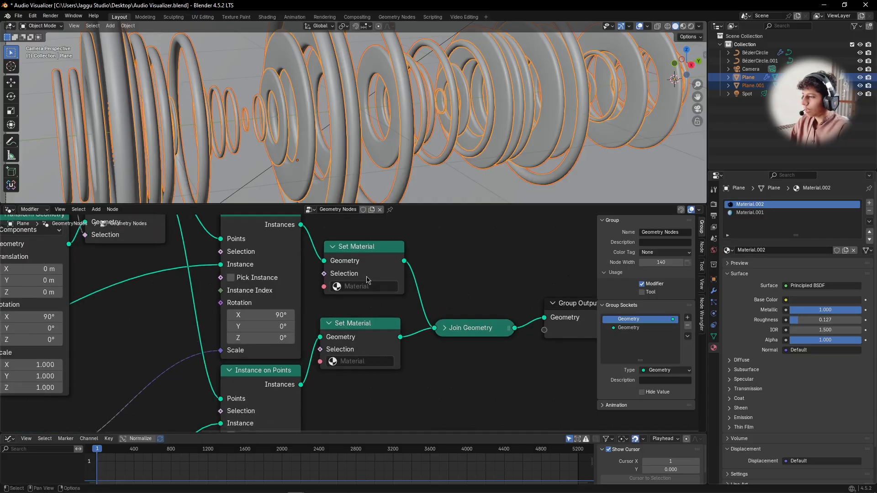
pyautogui.click(375, 266)
pyautogui.click(367, 287)
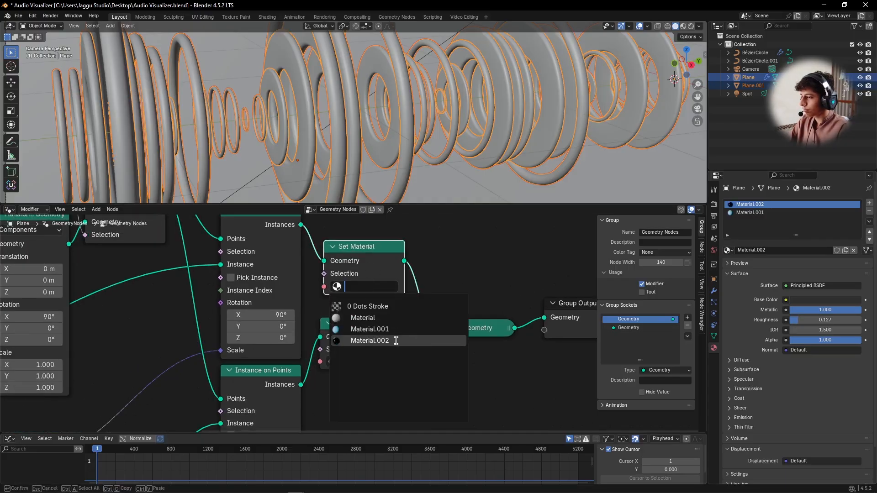
pyautogui.click(370, 341)
pyautogui.click(365, 362)
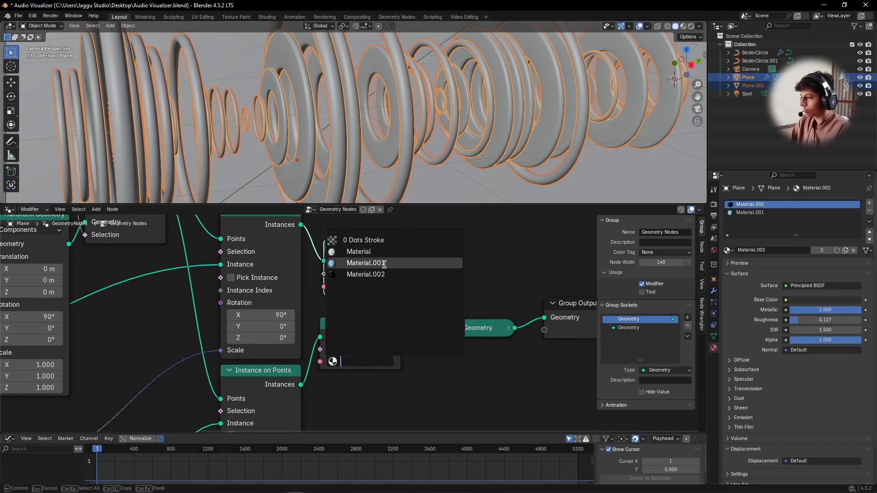
pyautogui.click(382, 263)
# - Raise the base color value of Material.002 until it is white
pyautogui.click(834, 301)
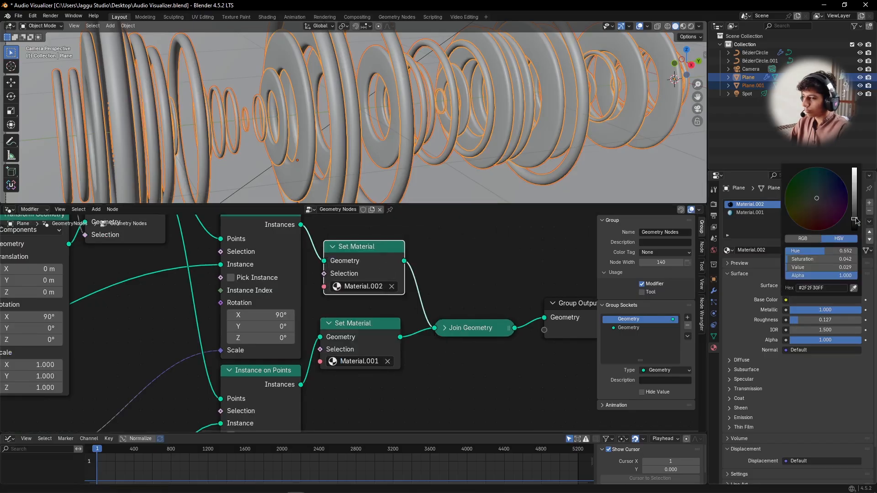
pyautogui.moveTo(857, 219); pyautogui.dragTo(856, 167)
# - Give the backdrop Plane.001 a new material with a near-black base color, #1F1F1F, and save the file
pyautogui.scroll(-2, 450, 132)
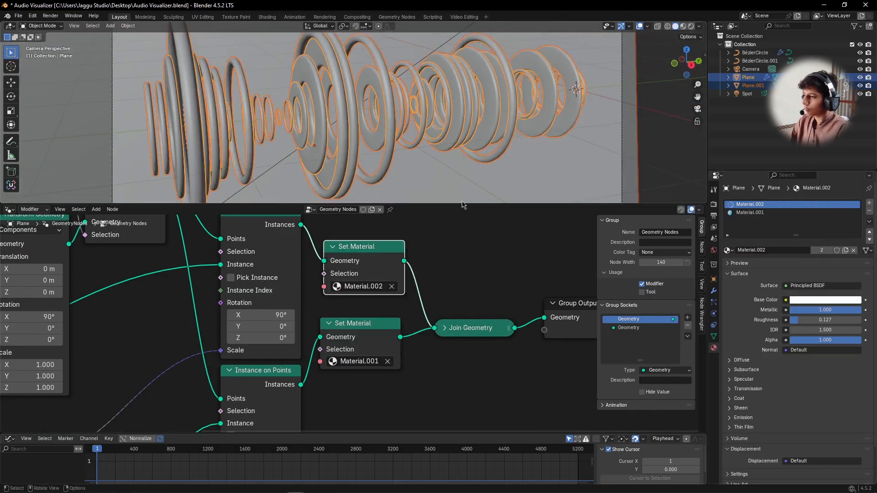
pyautogui.click(464, 196)
pyautogui.click(772, 240)
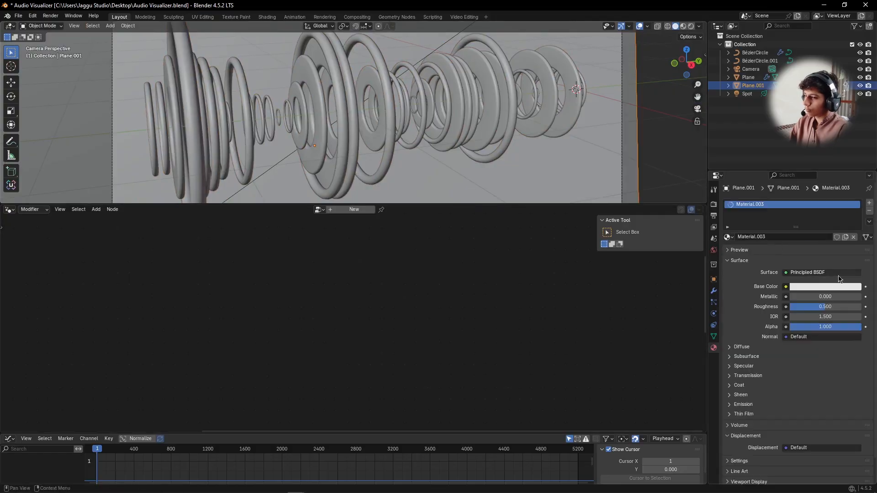
pyautogui.click(838, 286)
pyautogui.moveTo(854, 156); pyautogui.dragTo(854, 209)
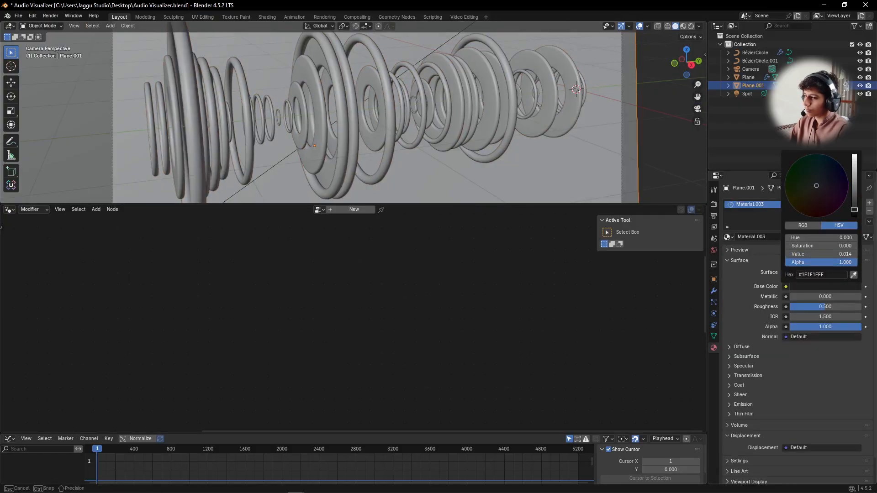
pyautogui.hotkey('ctrl', 's')
# - Enlarge the 3D viewport over the node editor and preview the materials in rendered shading, ending in solid shading
pyautogui.moveTo(523, 204)
pyautogui.mouseDown()
pyautogui.moveTo(514, 323)
pyautogui.moveTo(521, 426)
pyautogui.mouseUp()
pyautogui.press('z')
pyautogui.click(552, 178)
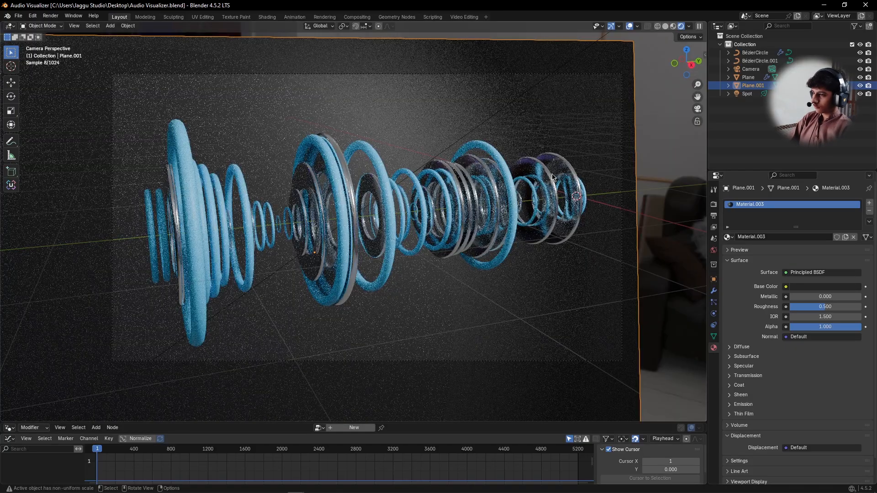
pyautogui.press('z')
pyautogui.click(532, 256)
# - Make the rings' Material.001 emissive, sampling the emission color from its blue base color and setting the strength to 1
pyautogui.scroll(2, 533, 256)
pyautogui.click(532, 257)
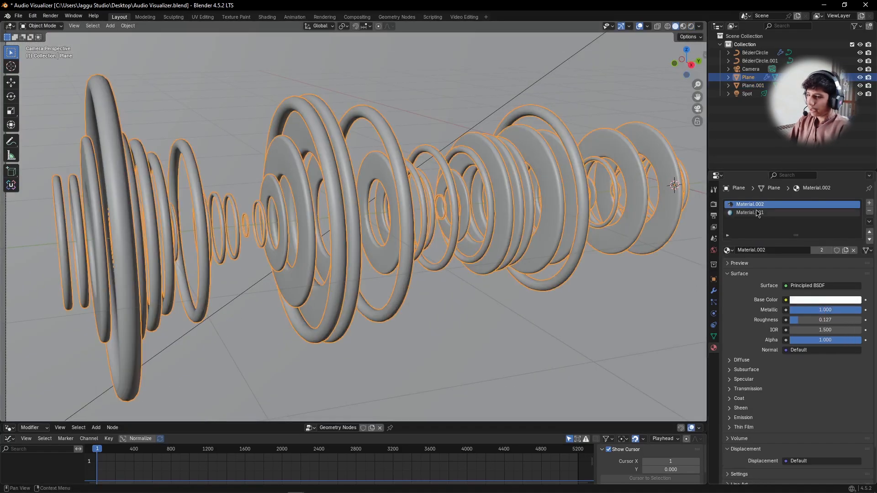
pyautogui.click(756, 211)
pyautogui.click(741, 419)
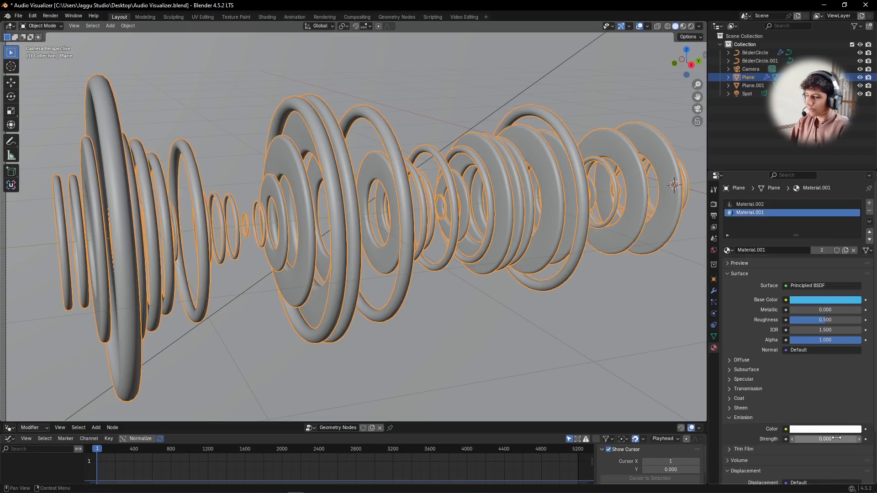
pyautogui.click(827, 429)
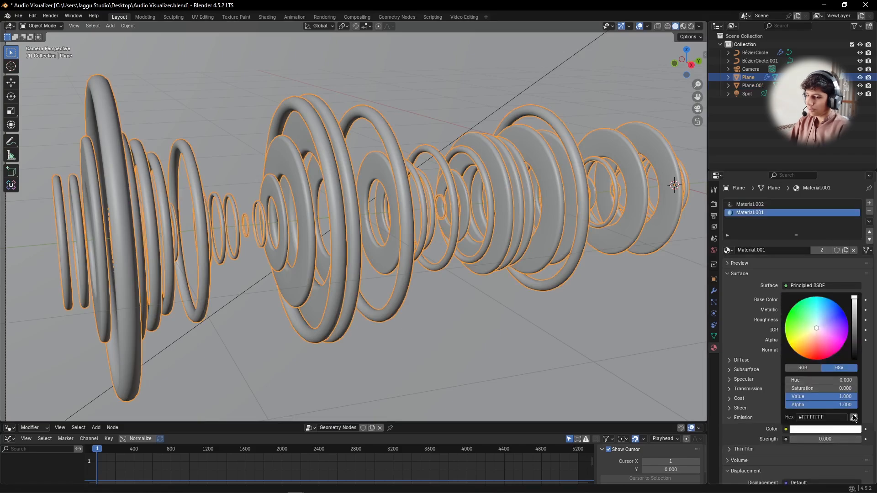
pyautogui.click(854, 415)
pyautogui.click(819, 302)
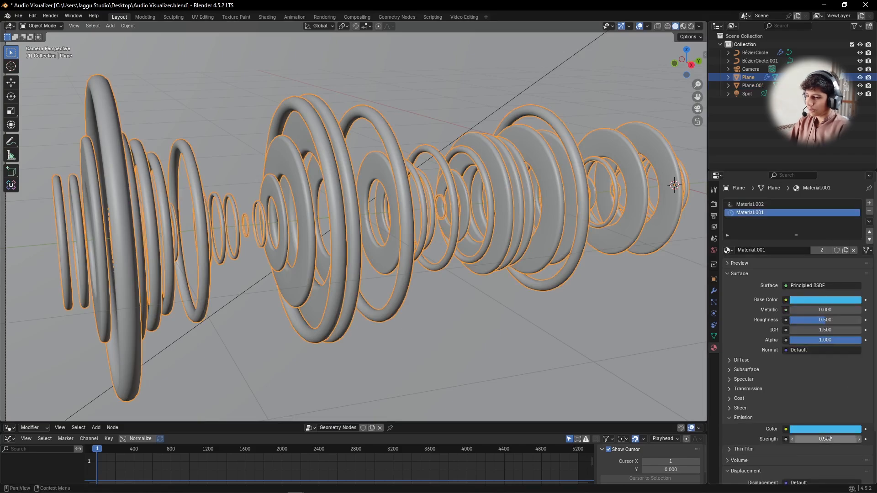
pyautogui.click(828, 438)
pyautogui.write('1')
pyautogui.press('Return')
# - Preview the glowing rings in rendered shading and return to solid shading
pyautogui.press('z')
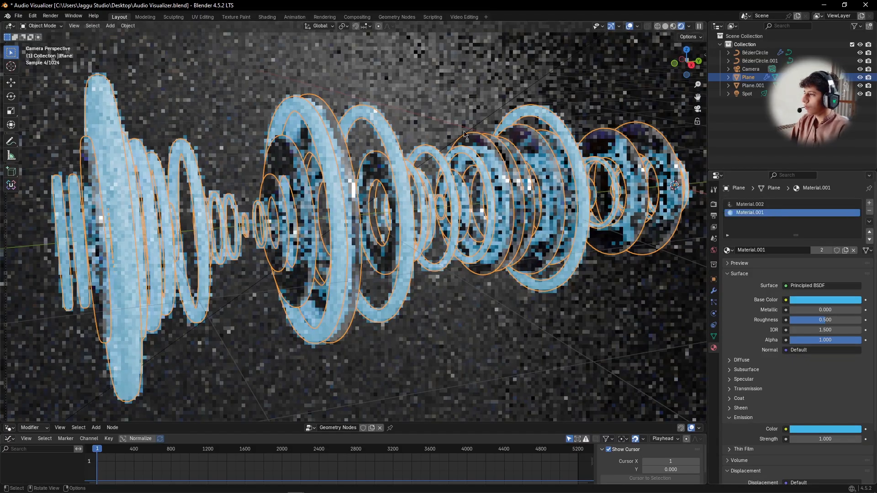
pyautogui.hotkey('shift', 'z')
pyautogui.hotkey('shift', 'z')
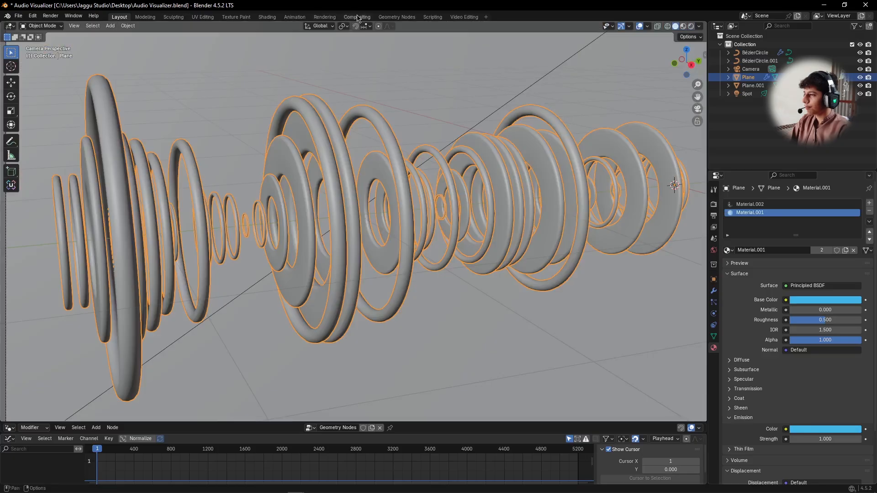
# - Enable compositing nodes for the scene and insert a Glare node between Render Layers and the Composite and Viewer outputs
pyautogui.click(357, 16)
pyautogui.click(93, 26)
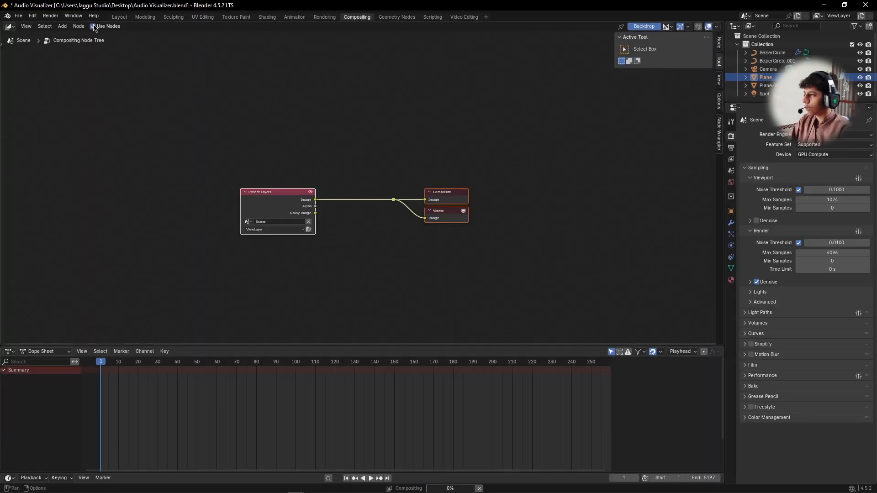
pyautogui.hotkey('shift', 'a')
pyautogui.click(403, 105)
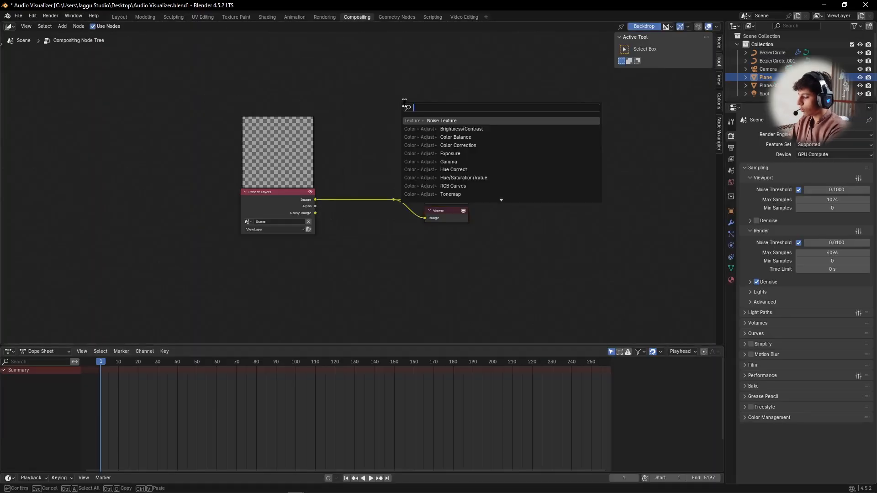
pyautogui.write('glare')
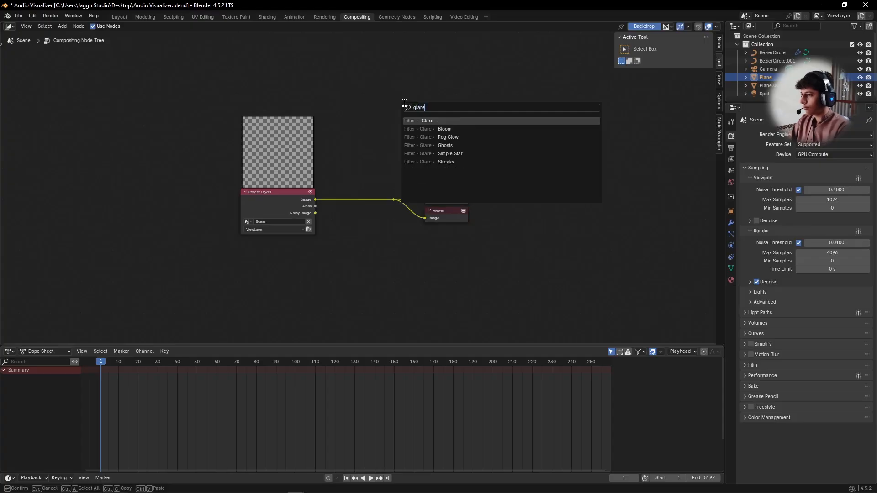
pyautogui.press('Return')
pyautogui.click(340, 120)
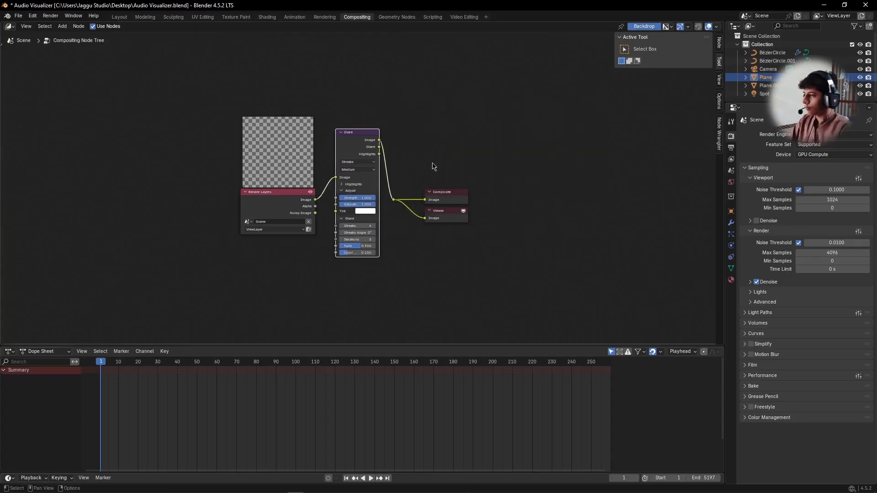
# - Set the Glare node's type to Bloom
pyautogui.scroll(2, 364, 146)
pyautogui.click(364, 146)
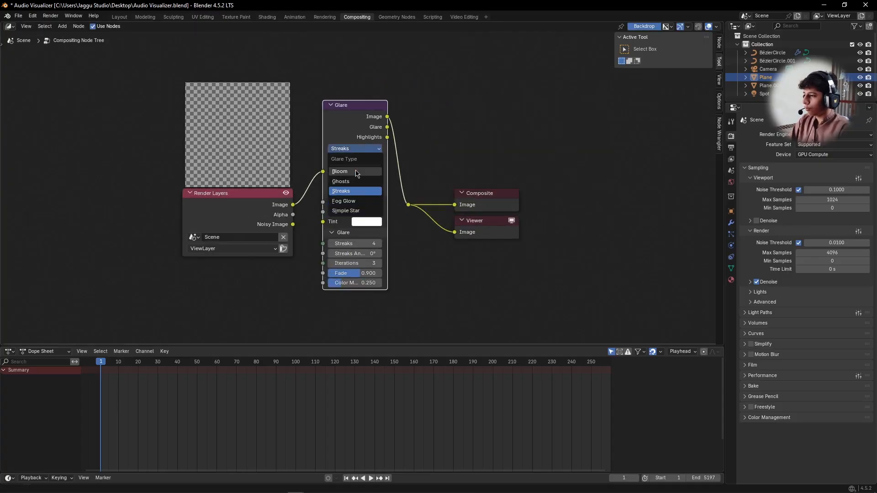
pyautogui.click(353, 171)
pyautogui.click(350, 151)
pyautogui.click(351, 151)
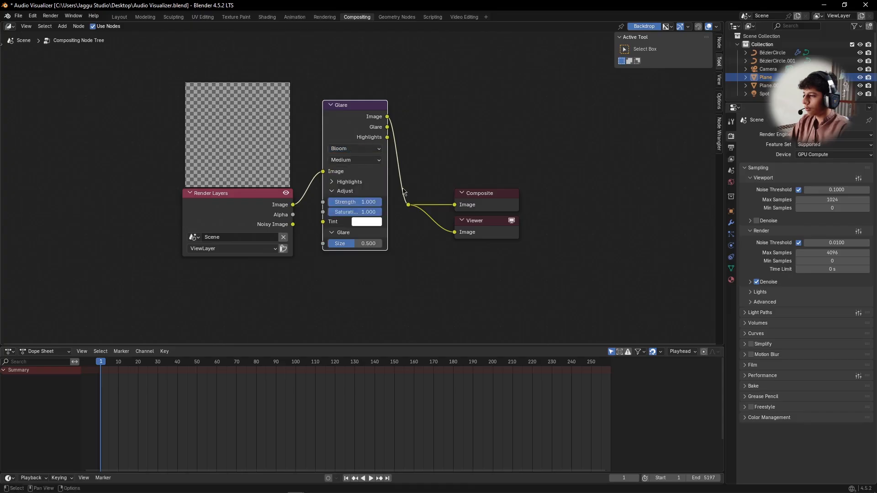
# - Show the scene in rendered shading in the Layout workspace and set the viewport compositor to Always
pyautogui.click(119, 17)
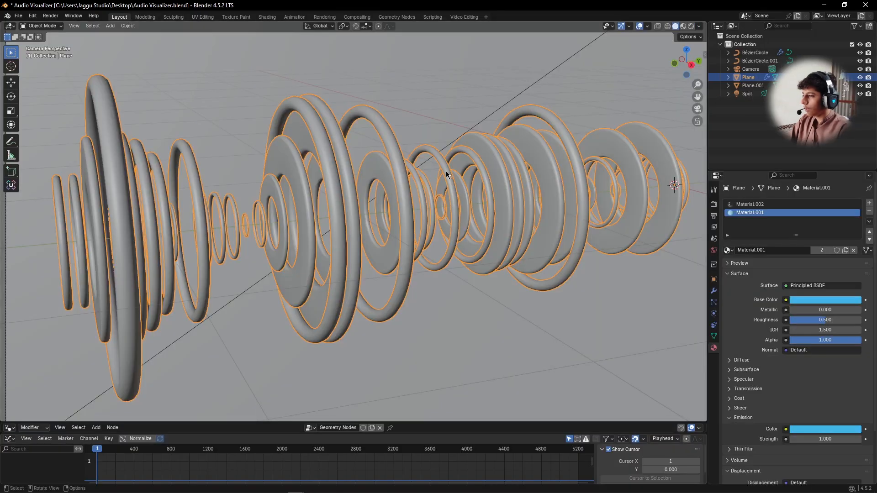
pyautogui.click(576, 66)
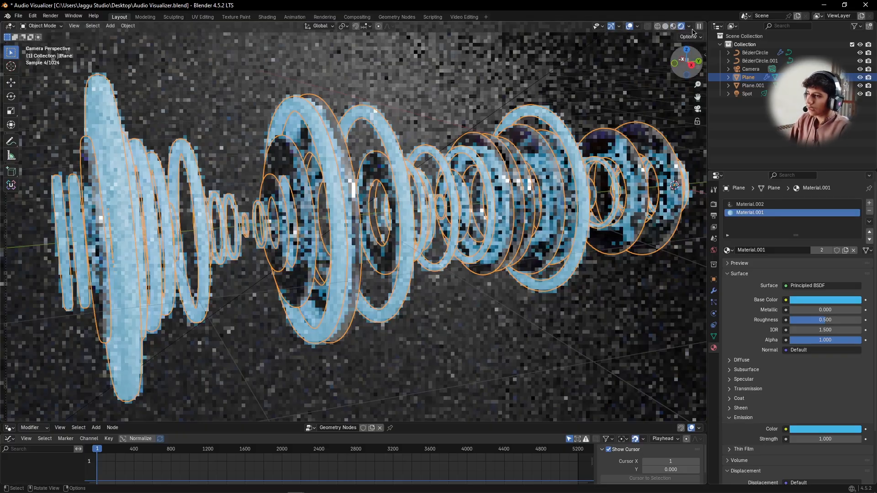
pyautogui.click(691, 27)
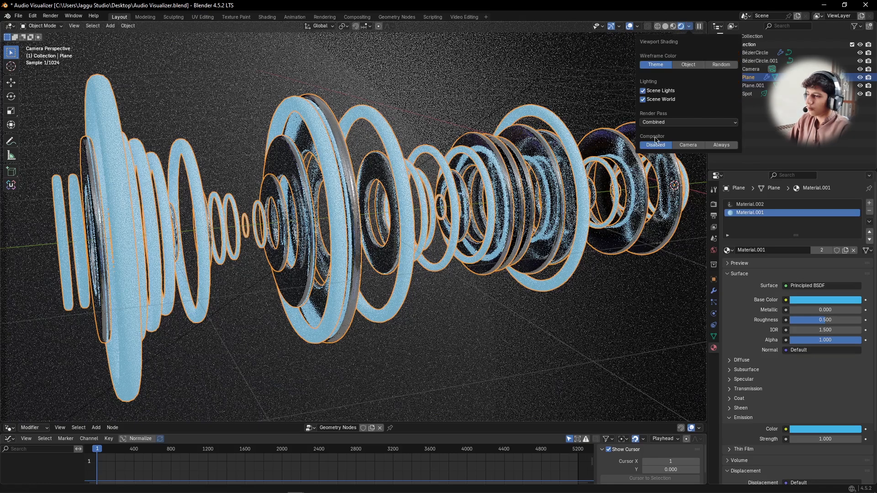
pyautogui.click(721, 145)
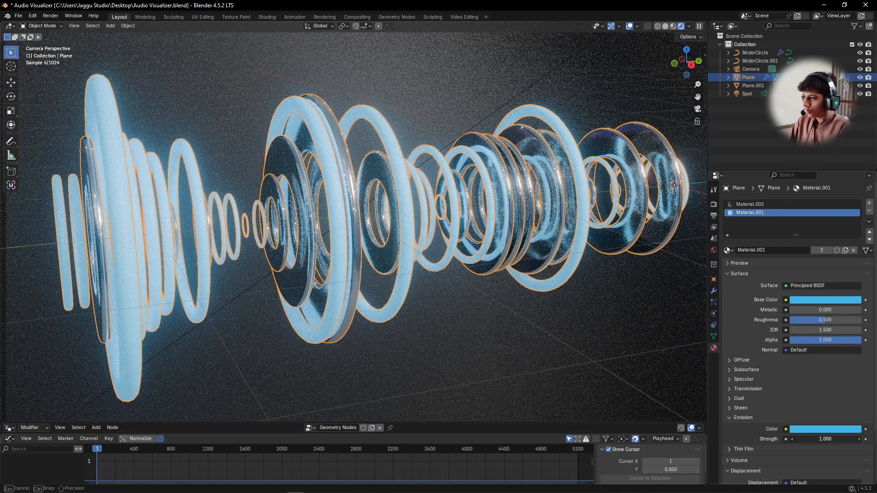
# - Try a slightly higher emission strength on the rings' Material.001
pyautogui.moveTo(824, 439); pyautogui.dragTo(834, 439)
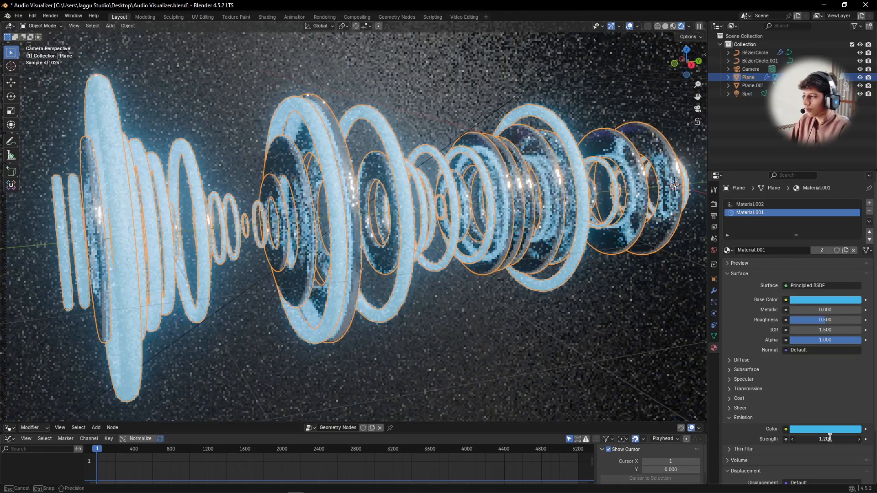
pyautogui.moveTo(829, 439); pyautogui.dragTo(830, 438)
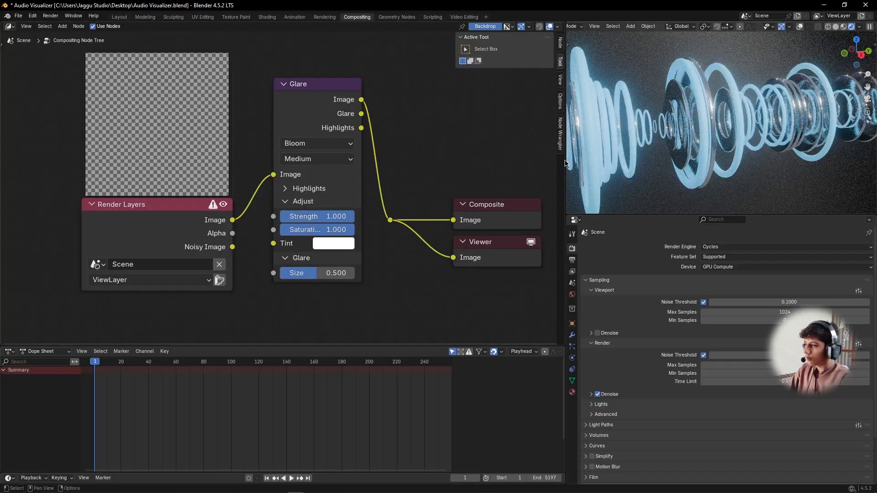
# - Recolor the rings' Material.001 red in both its base color and emission color
pyautogui.click(572, 392)
pyautogui.click(818, 343)
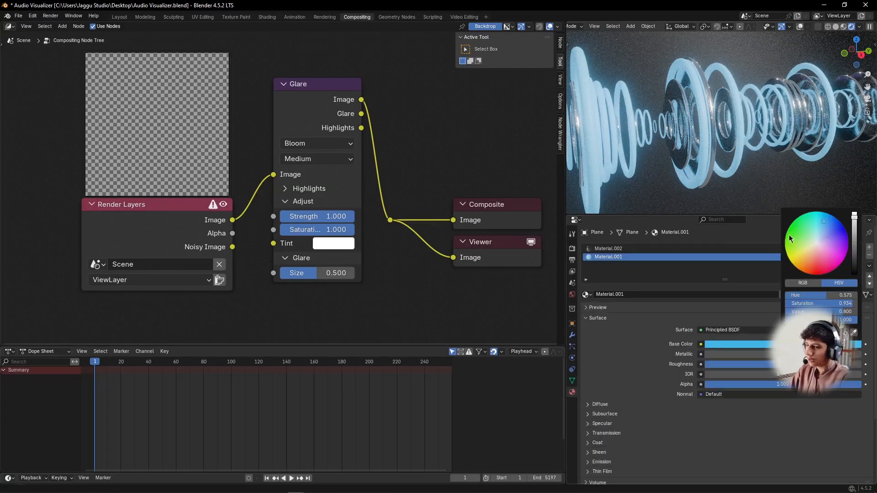
pyautogui.moveTo(819, 268); pyautogui.dragTo(820, 268)
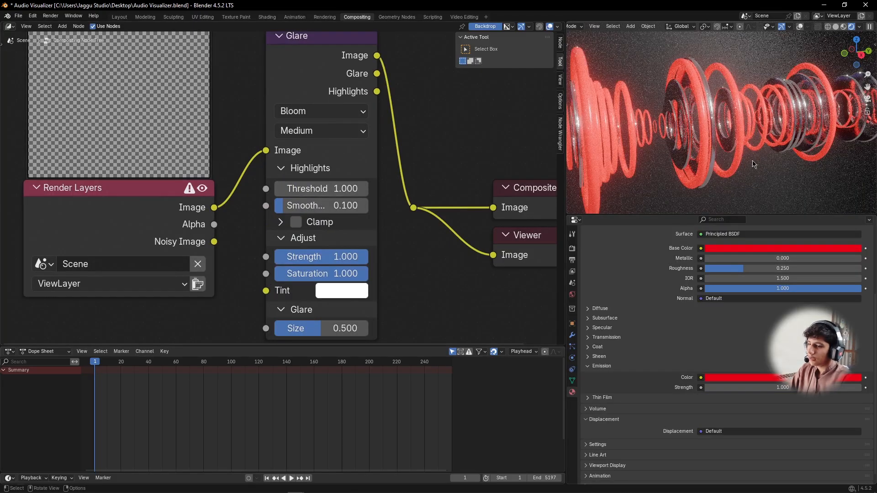
# - Play the animation briefly in solid shading, then return to the Layout workspace and save the project
pyautogui.click(835, 29)
pyautogui.press('space')
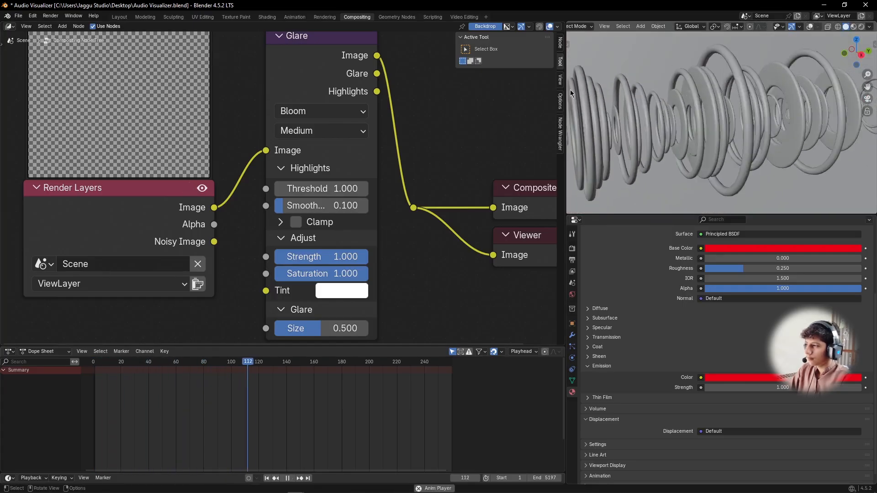
pyautogui.press('space')
pyautogui.click(124, 17)
pyautogui.hotkey('ctrl', 's')
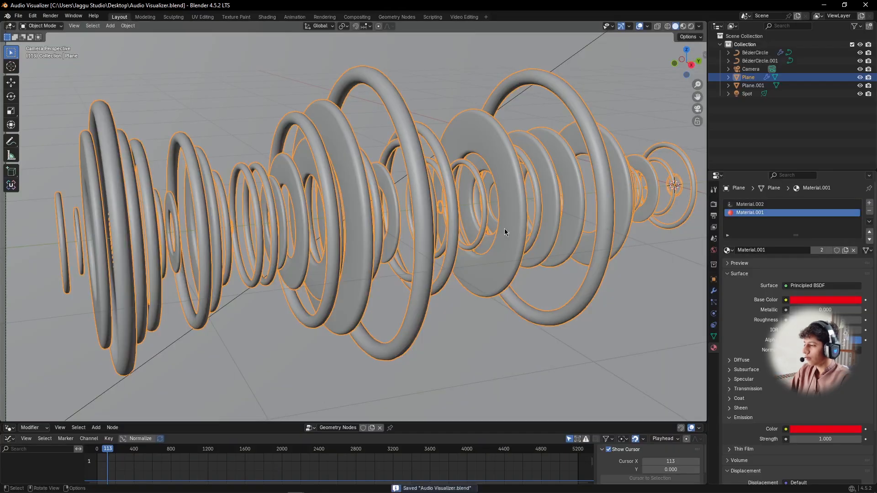
# - Play back the ring animation and examine its motion from around the scene and through the camera
pyautogui.press('space')
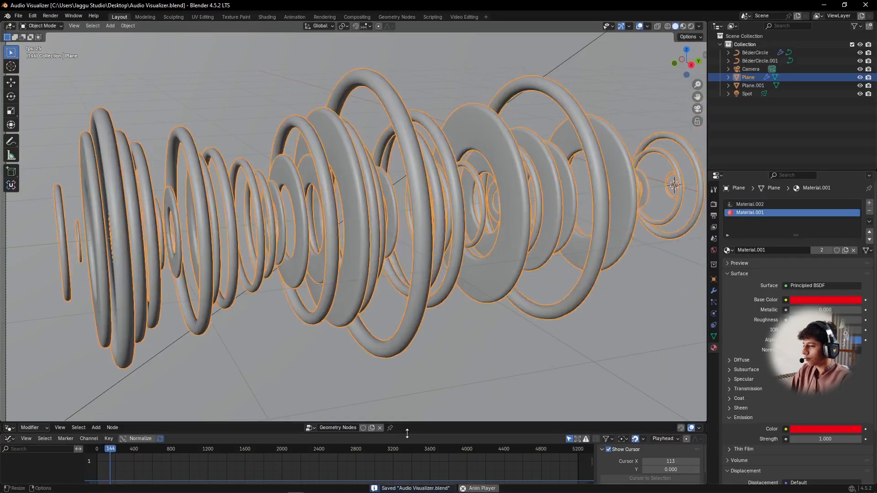
pyautogui.moveTo(408, 426); pyautogui.dragTo(408, 357)
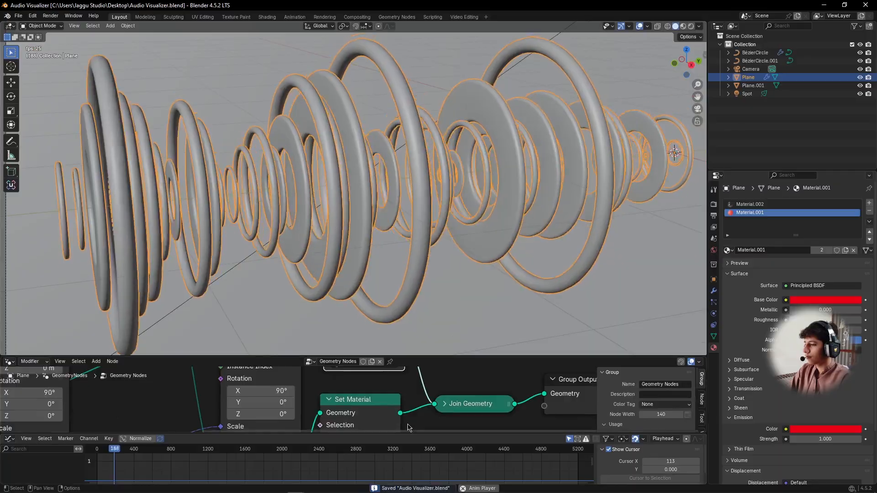
pyautogui.moveTo(409, 436); pyautogui.dragTo(428, 289)
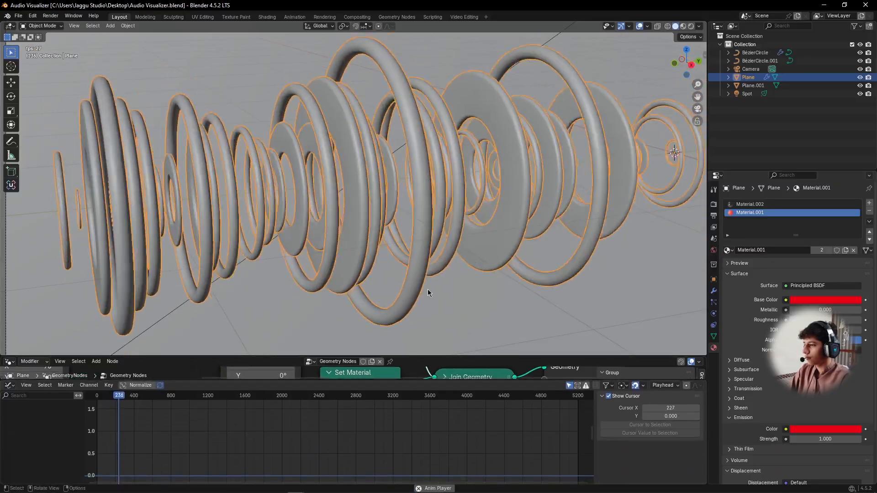
pyautogui.moveTo(414, 242); pyautogui.dragTo(455, 248, button='middle')
pyautogui.scroll(-3, 455, 247)
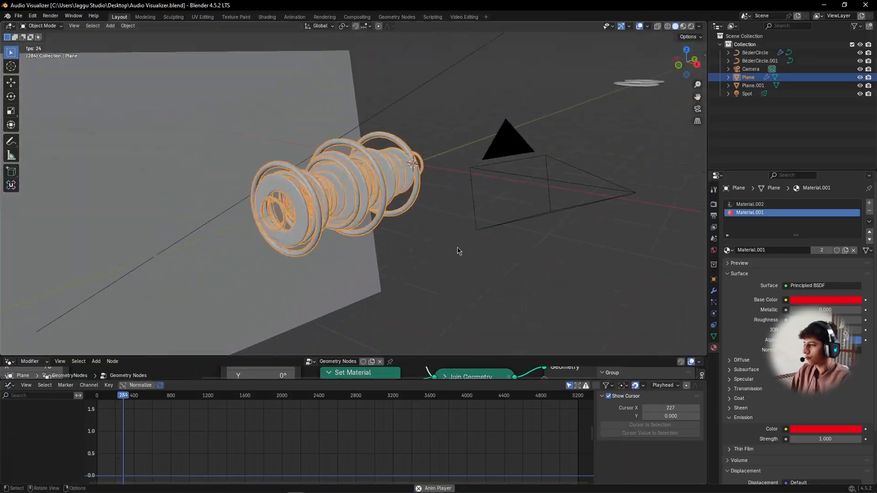
pyautogui.click(456, 251)
pyautogui.moveTo(358, 241); pyautogui.dragTo(332, 255, button='middle')
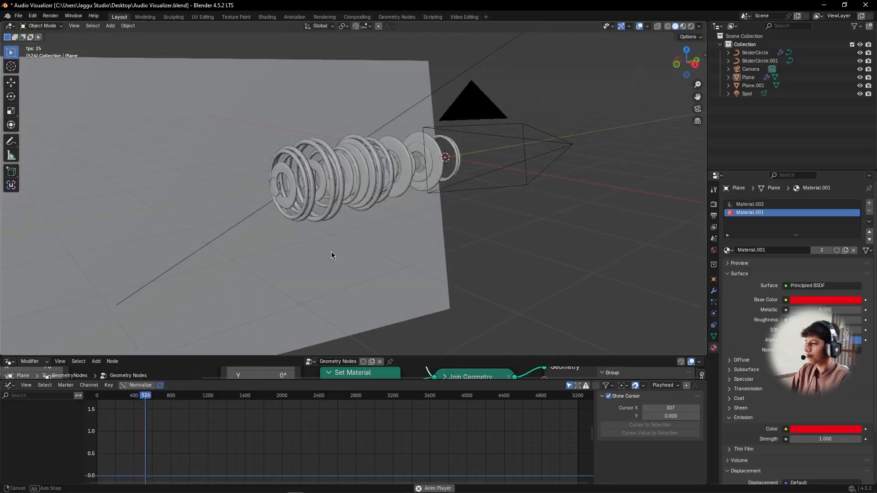
pyautogui.press('KP_0')
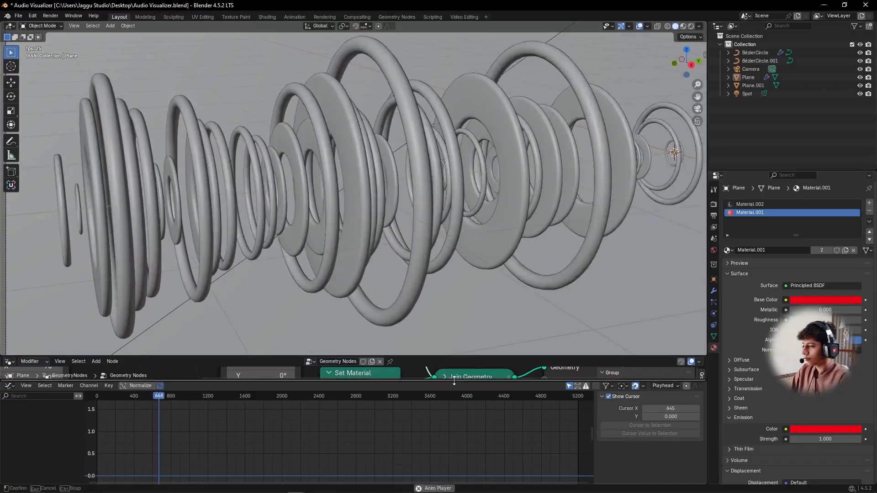
# - Enlarge the 3D viewport, stop playback and preview the camera view at frame 136 in rendered shading
pyautogui.moveTo(419, 381); pyautogui.dragTo(419, 466)
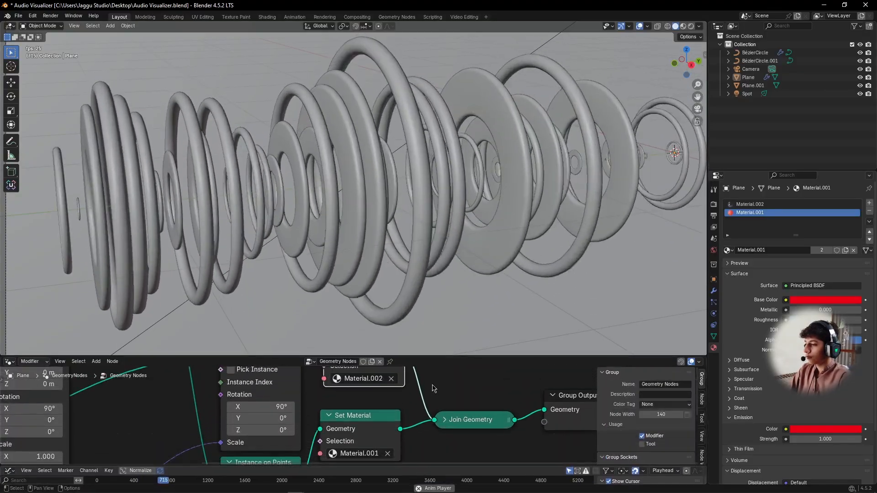
pyautogui.moveTo(429, 357); pyautogui.dragTo(432, 435)
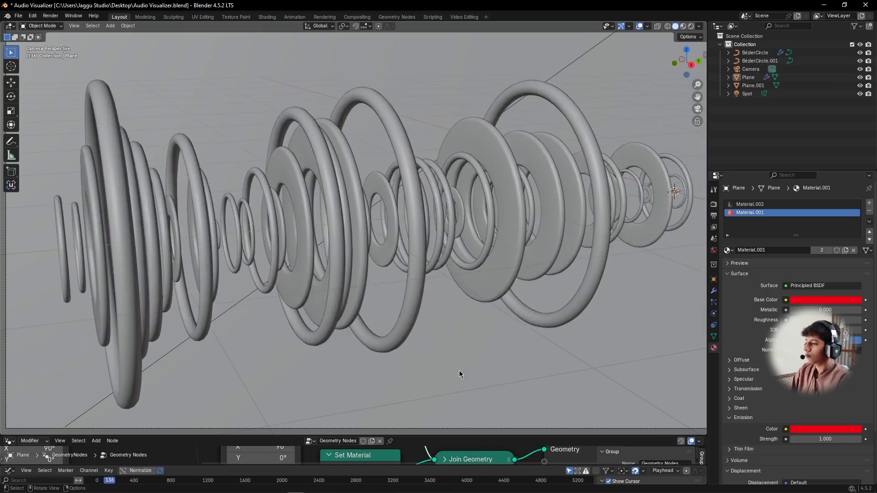
pyautogui.press('space')
pyautogui.press('z')
pyautogui.click(472, 233)
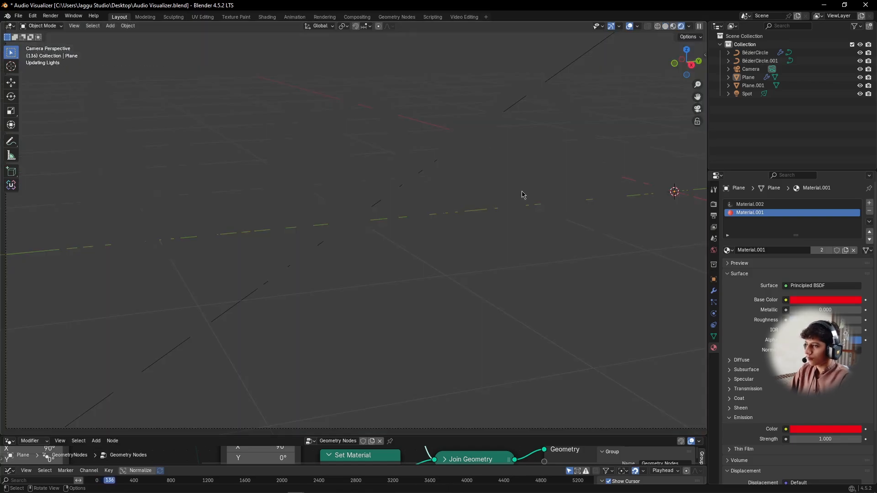